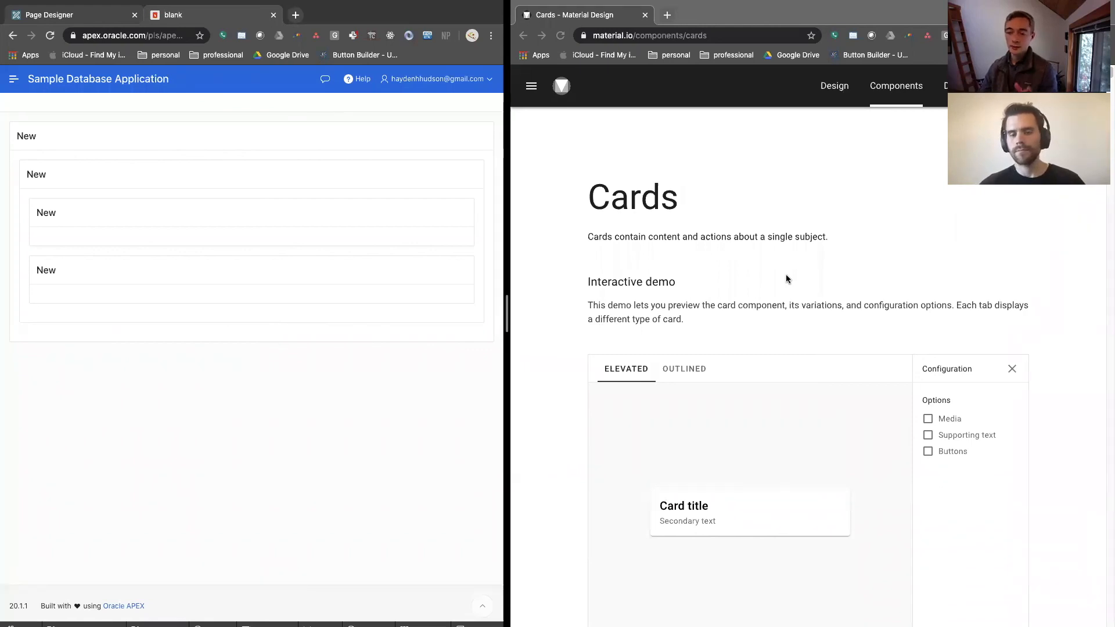
Open the Web quick start guide from the Develop section of the Material Design site
click(961, 85)
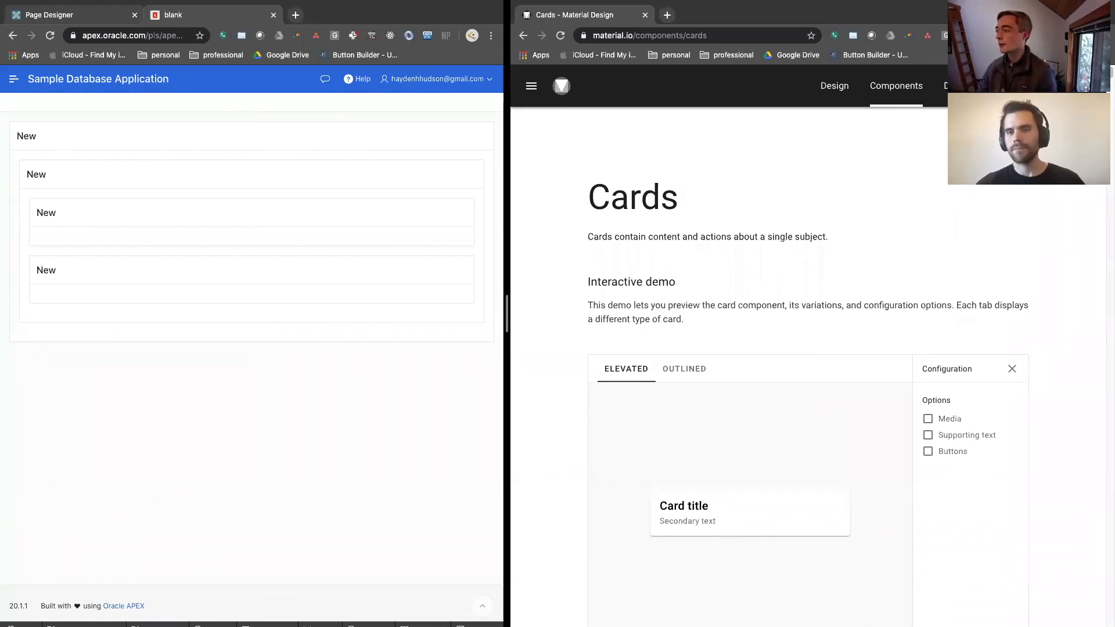
click(961, 86)
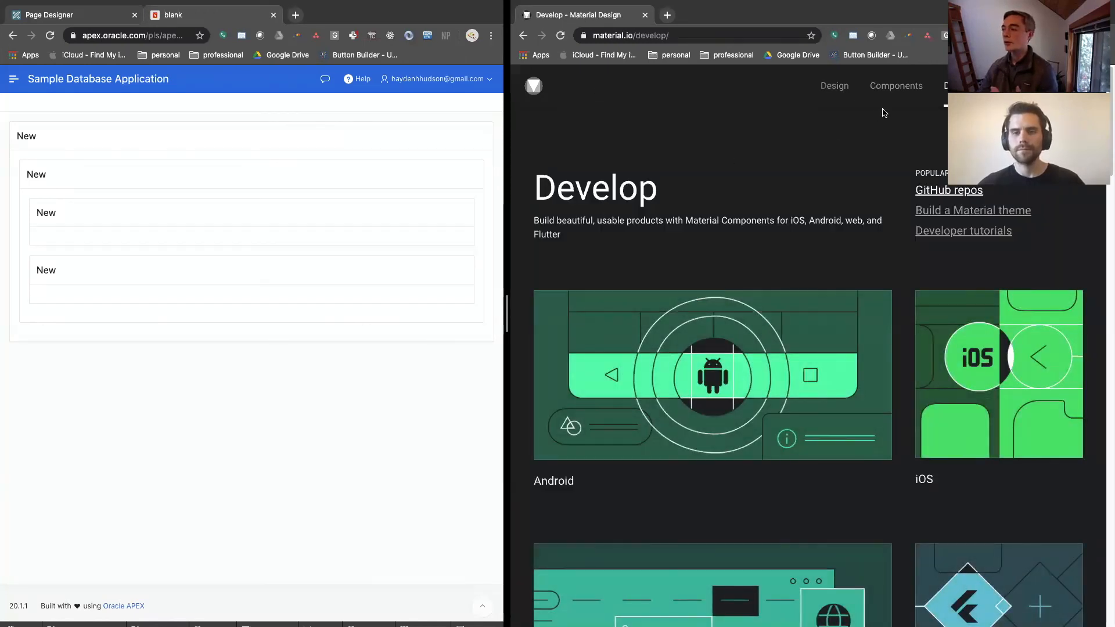
scroll(727, 322, down, 3)
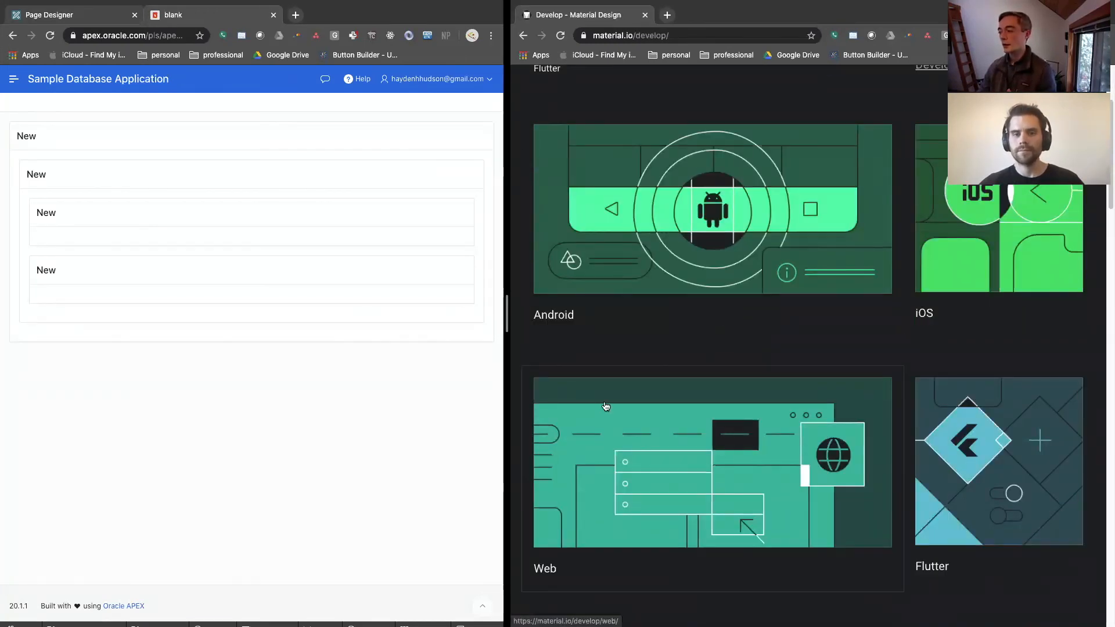
click(839, 410)
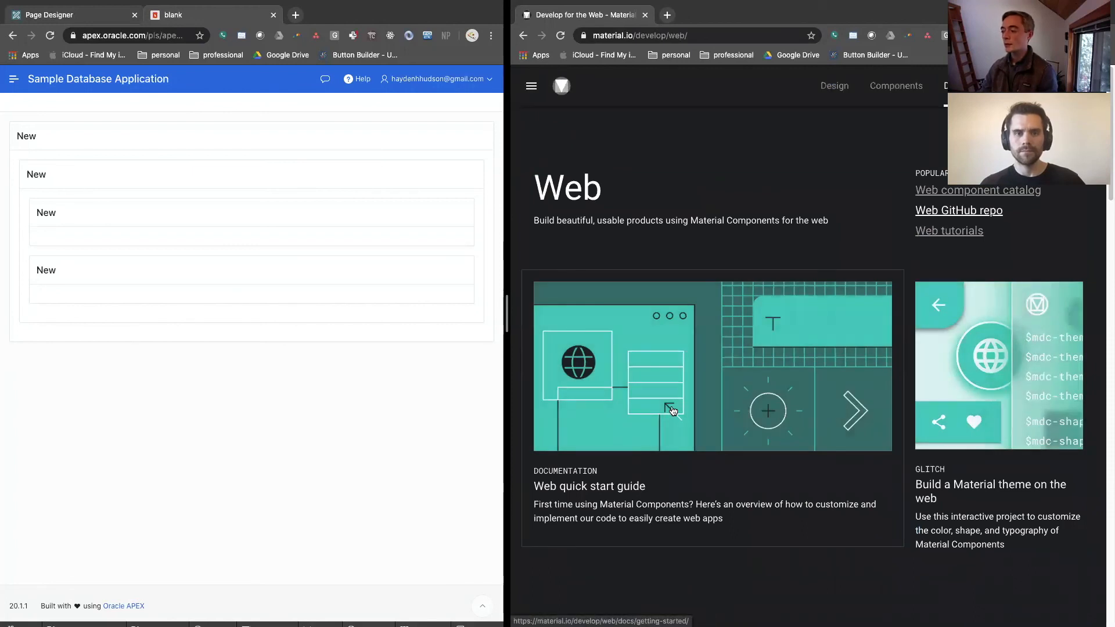
click(672, 410)
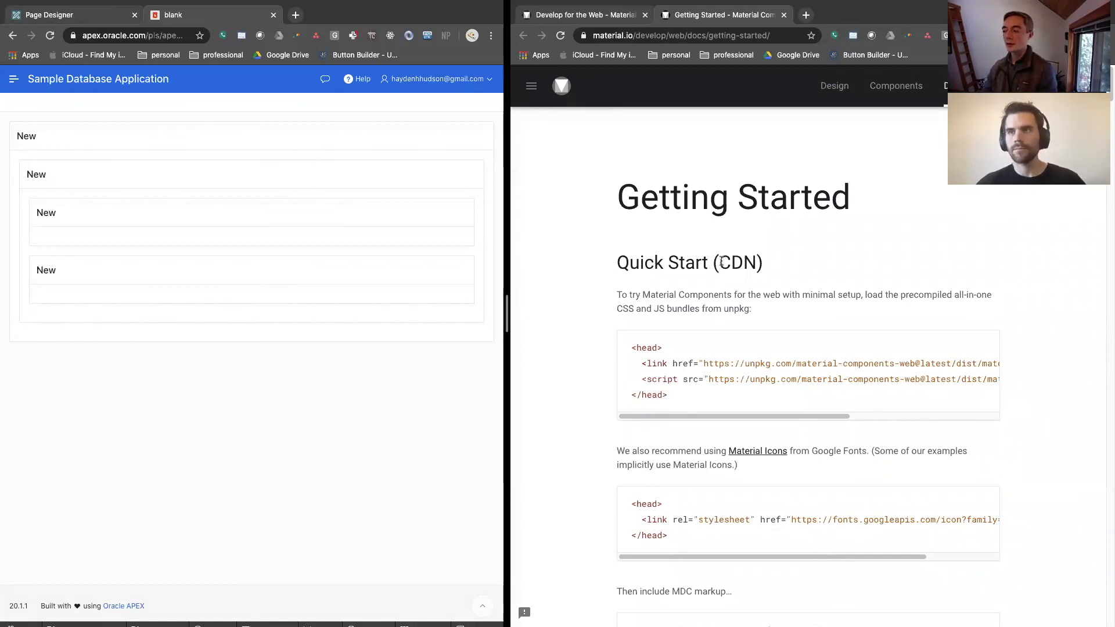
Examine the CDN quick start snippet, highlighting the CSS and JS file extensions in the bundle URLs
drag(721, 262, 758, 266)
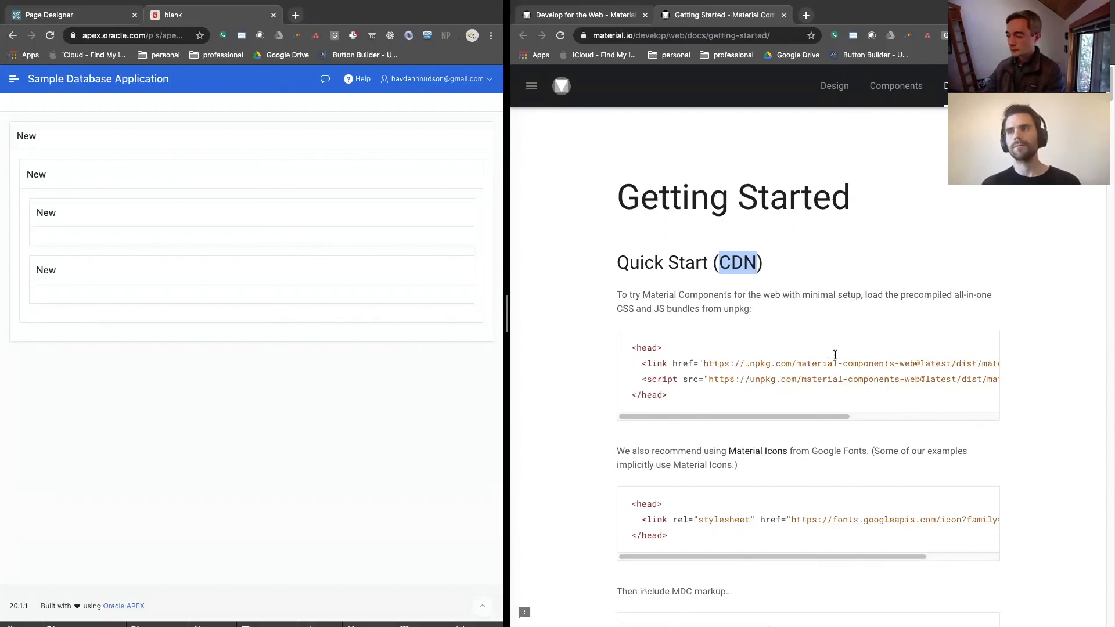
click(764, 418)
drag(764, 417, 876, 433)
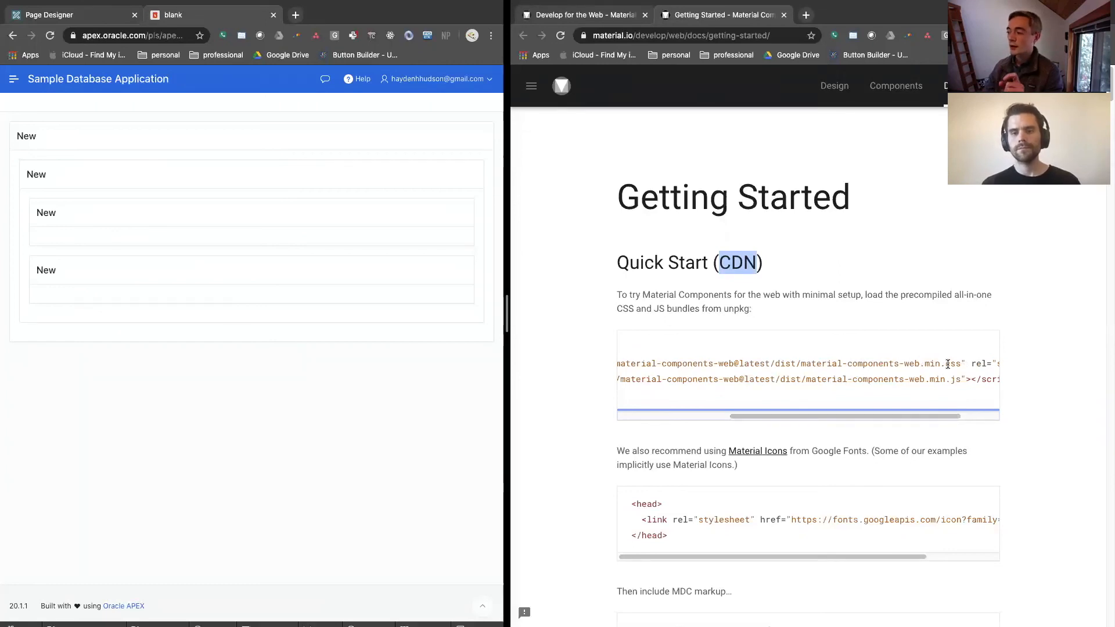
double_click(951, 364)
double_click(956, 381)
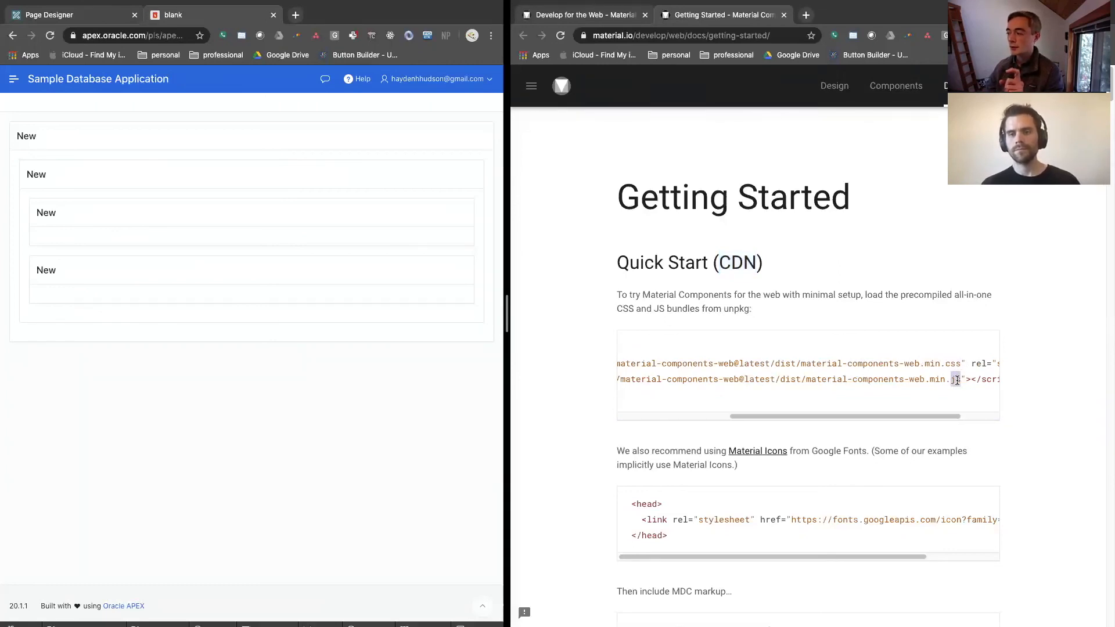
Examine the Google Fonts Material Icons link and compare it with the JS bundle path in the quick start snippets
scroll(827, 433, down, 1)
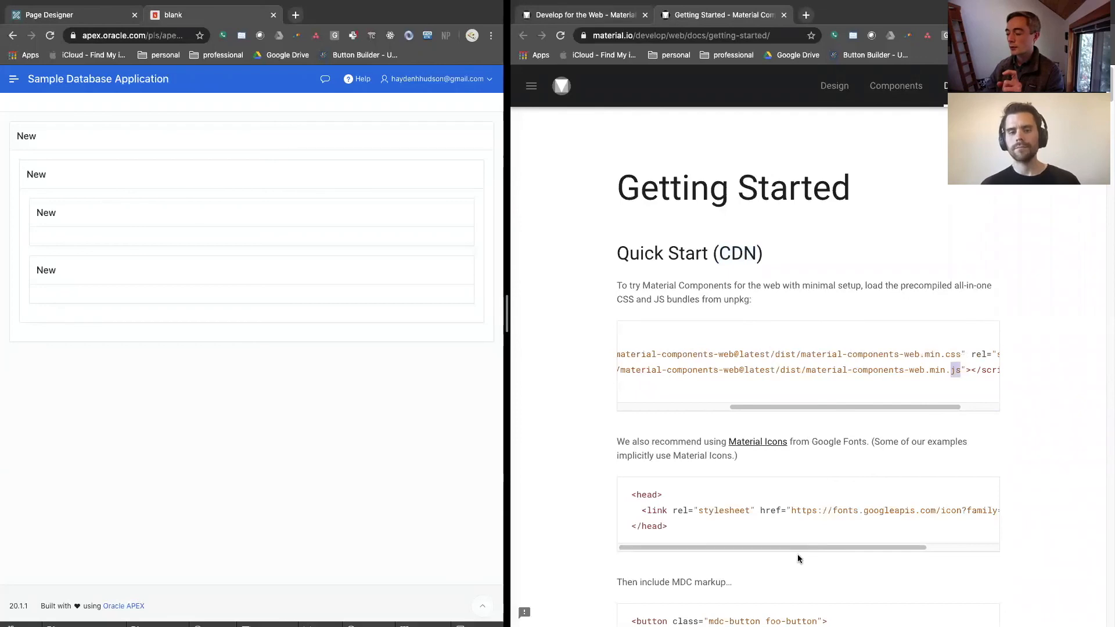
drag(797, 549, 903, 552)
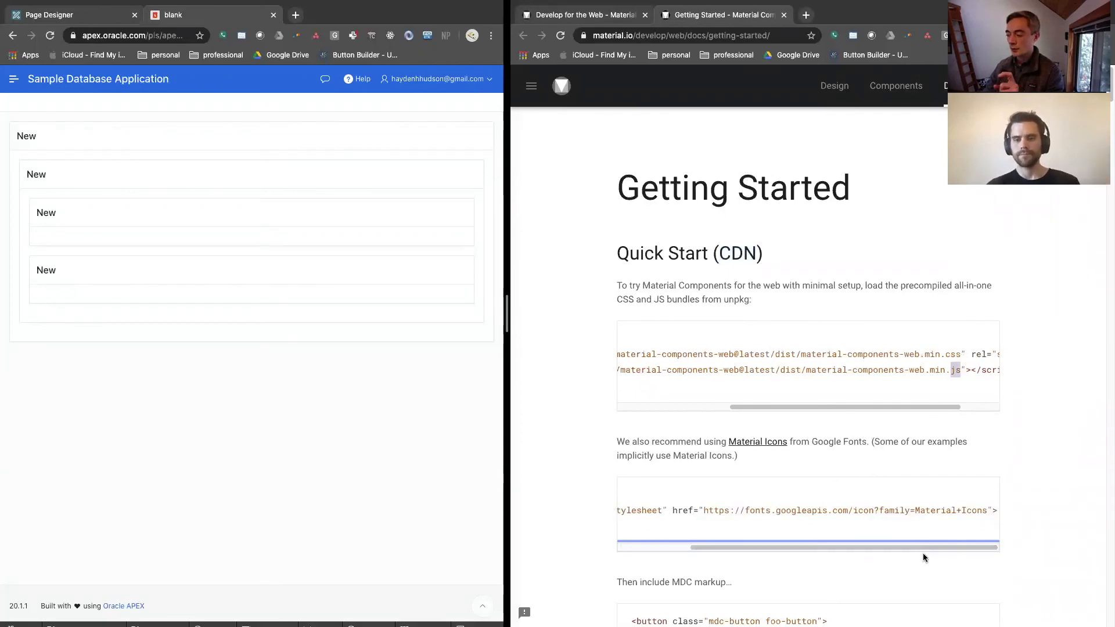
drag(890, 512, 982, 512)
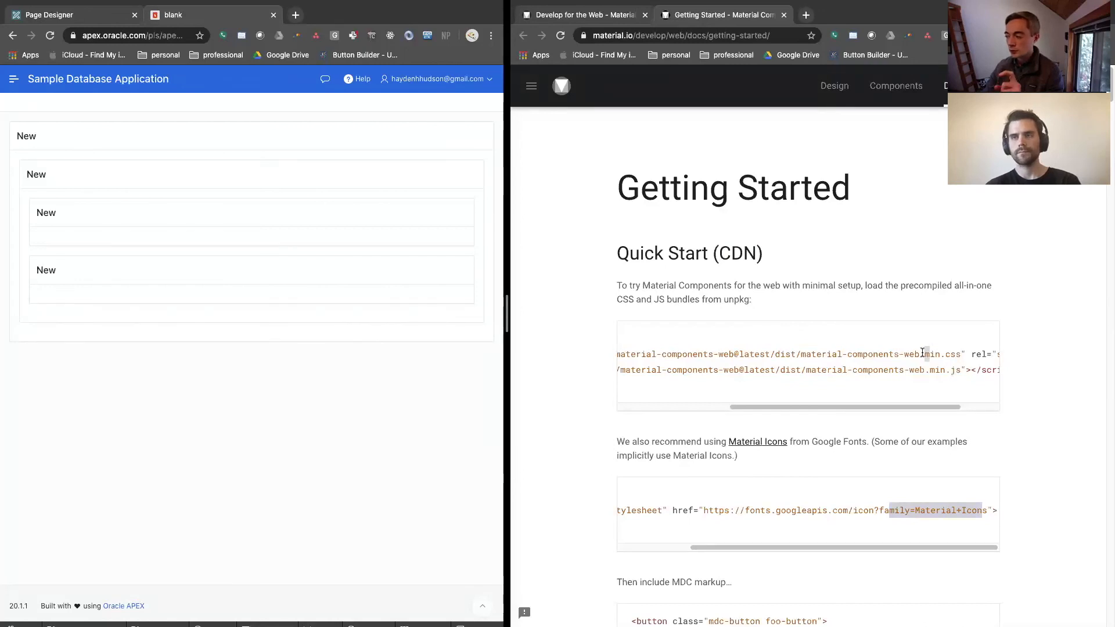
click(928, 509)
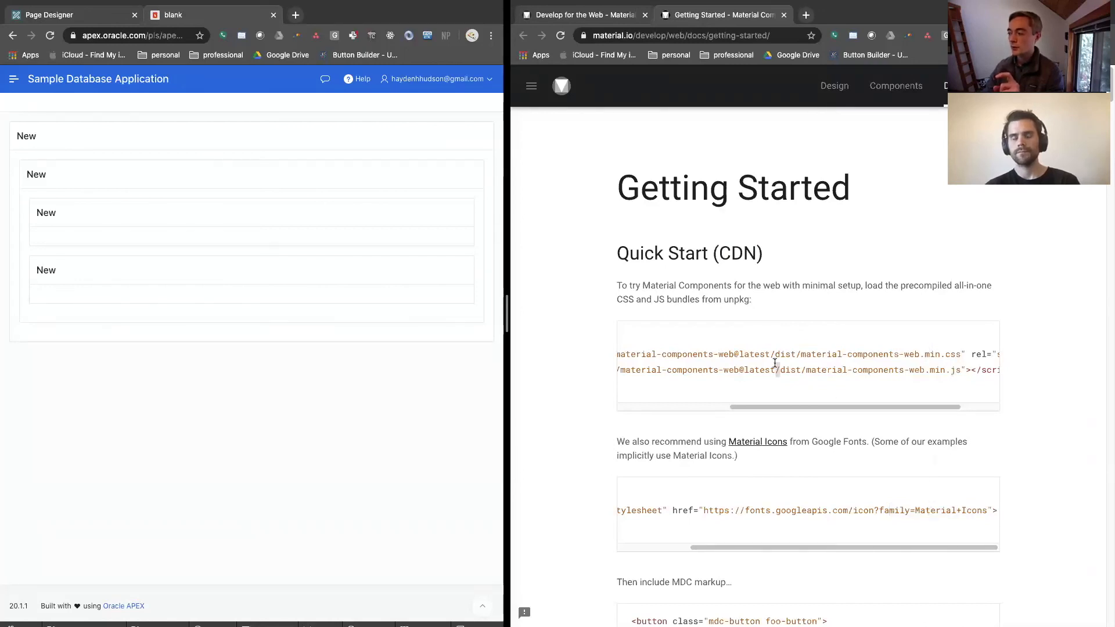
drag(776, 370, 907, 371)
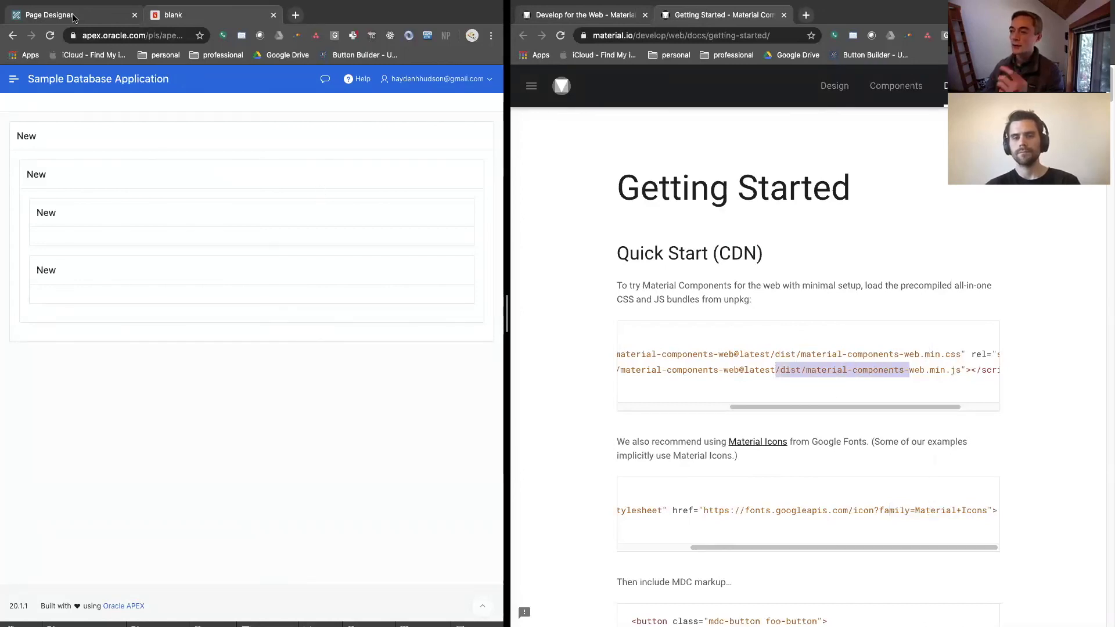
Switch to APEX and open the User Interface properties of the Sample Database Application
click(73, 16)
click(48, 115)
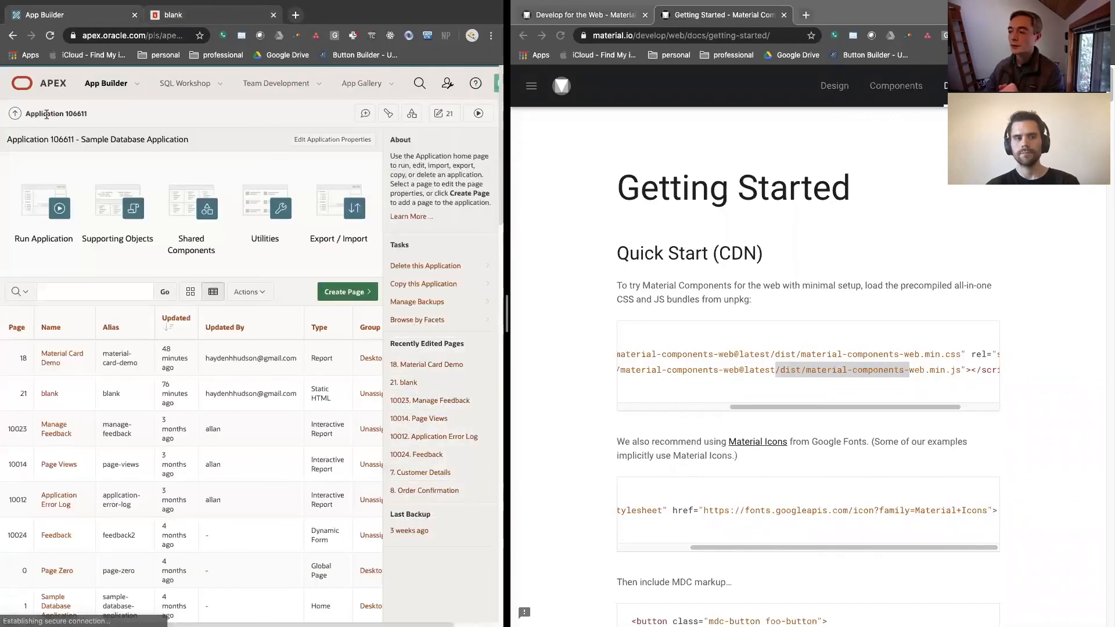
click(335, 141)
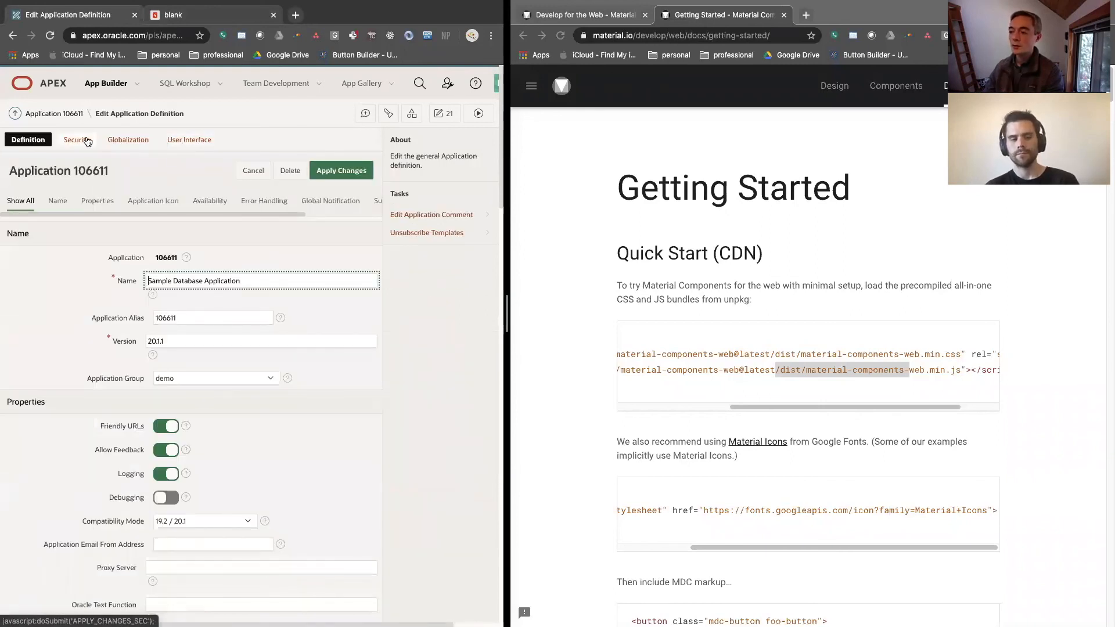
click(174, 142)
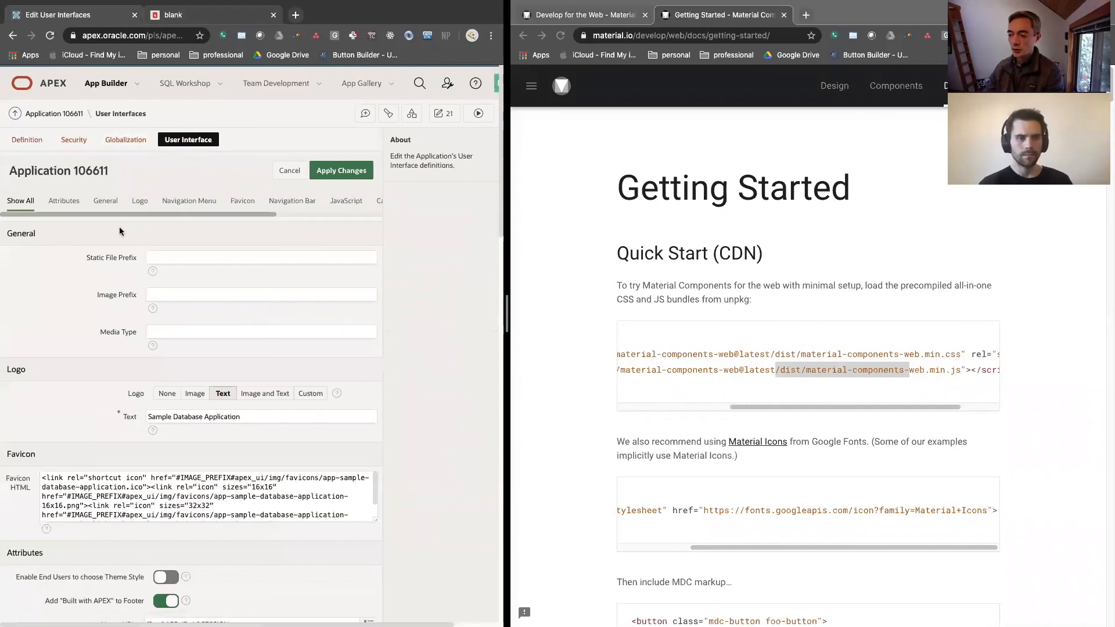
Find the JavaScript file URLs setting and highlight the material-components-web.min.js URL
scroll(35, 264, down, 8)
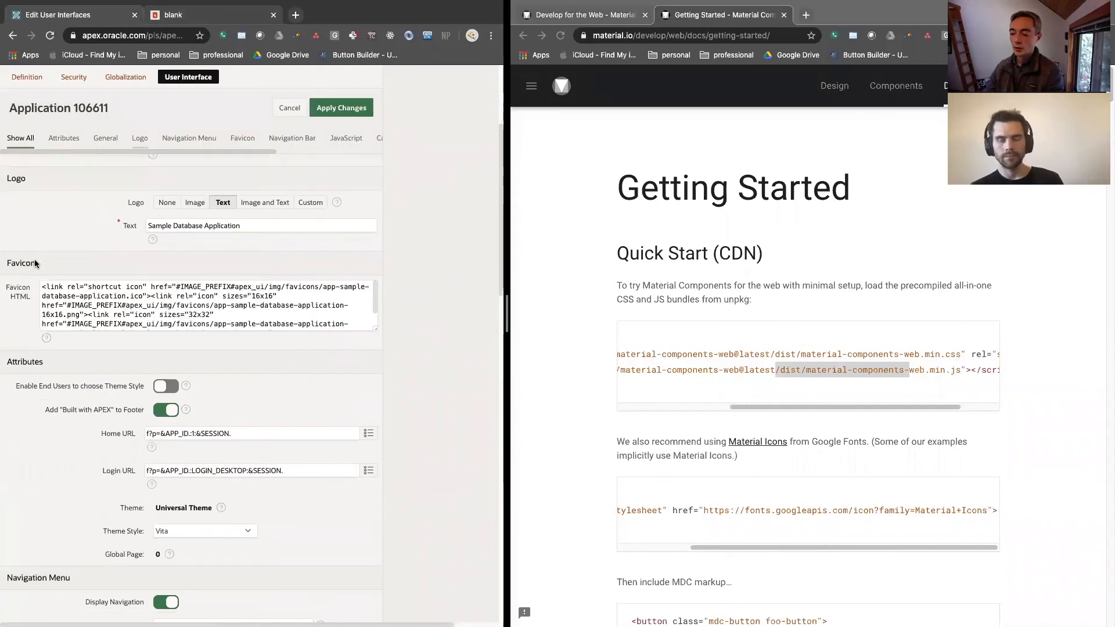
scroll(34, 263, down, 4)
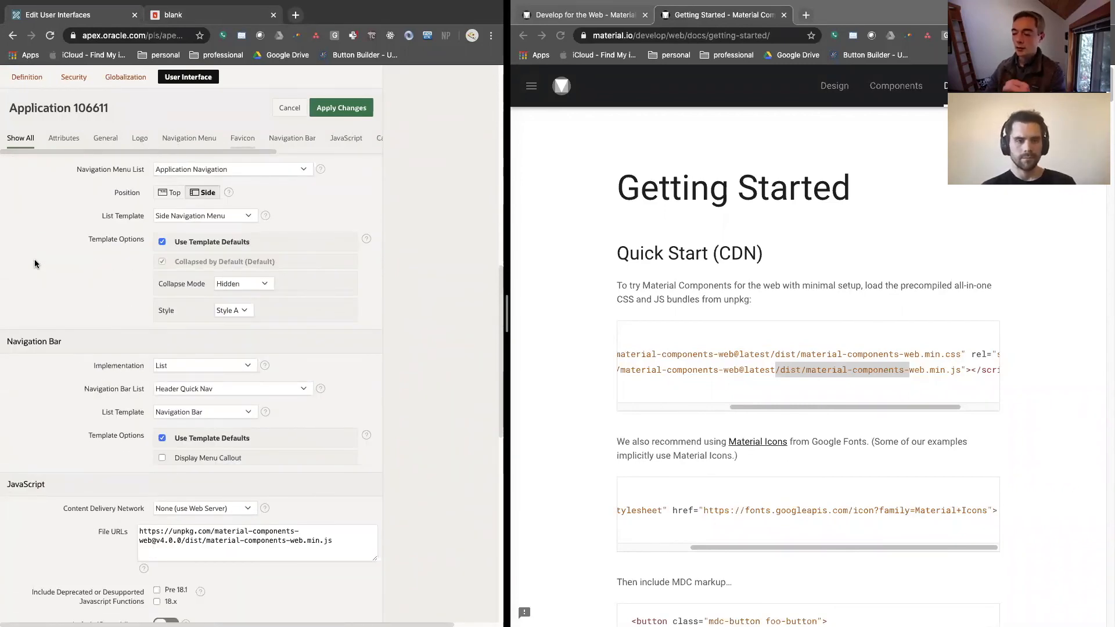
scroll(33, 264, down, 3)
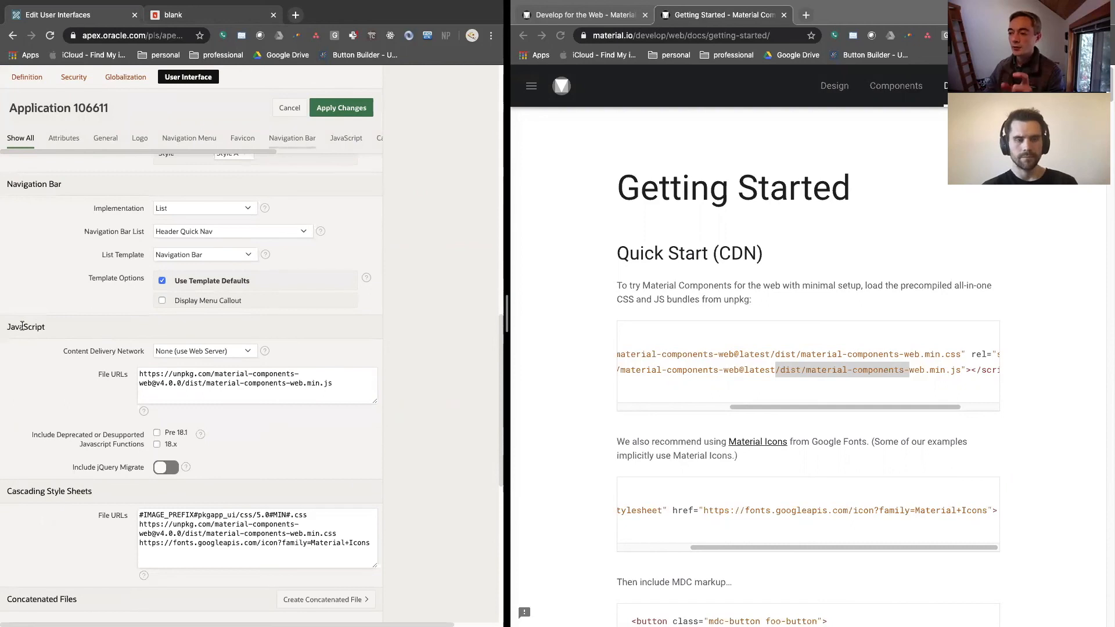
scroll(21, 328, down, 1)
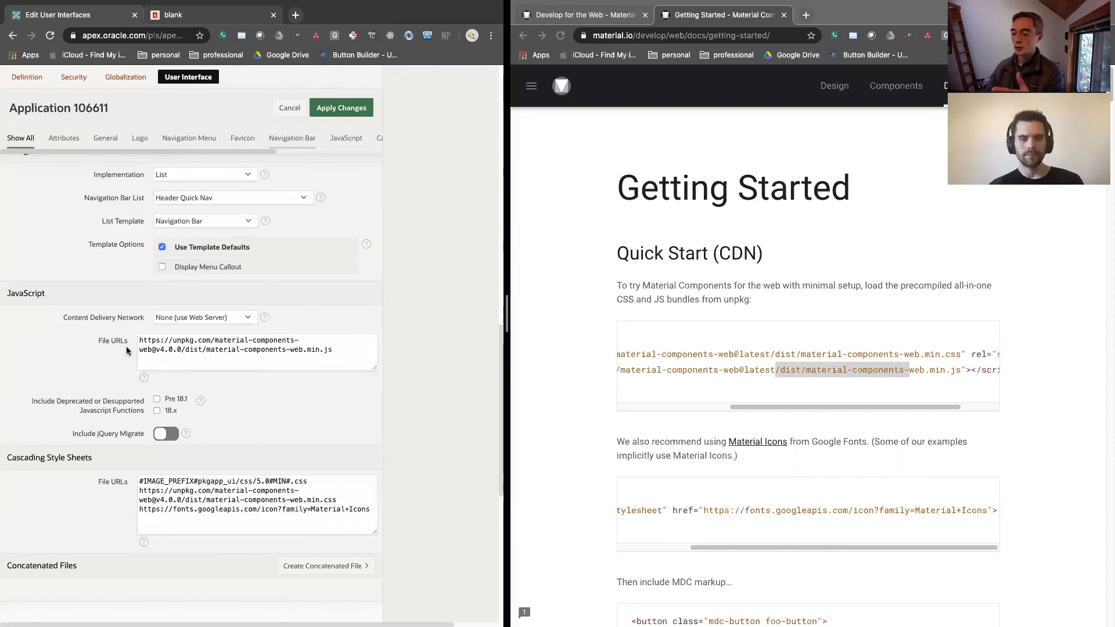
click(140, 341)
drag(141, 342, 365, 355)
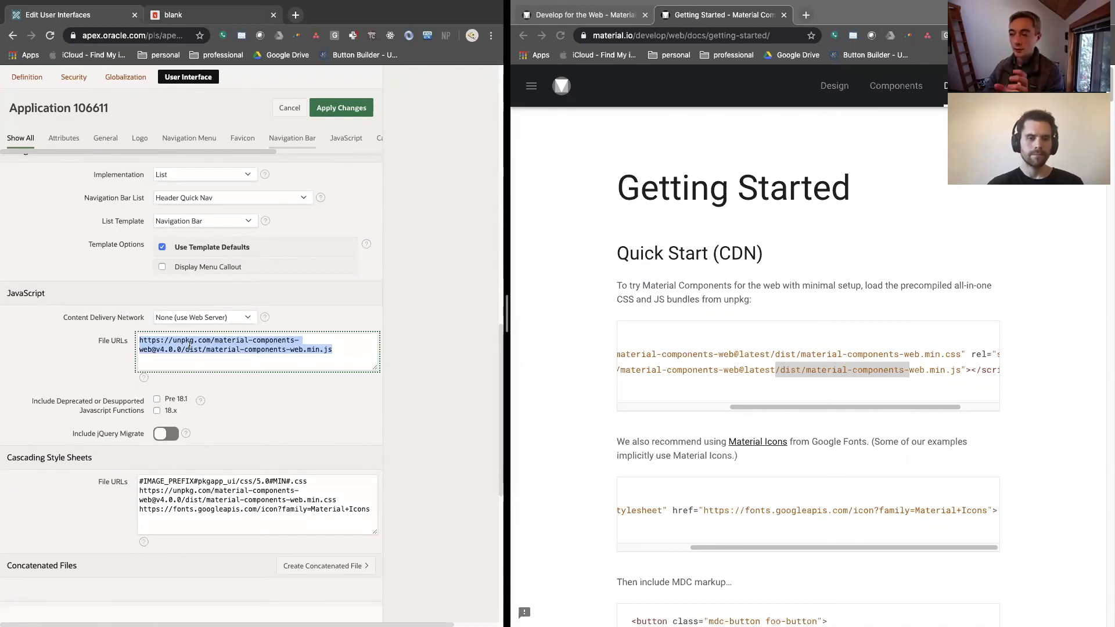
Review the Cascading Style Sheets file URLs, highlighting the material-components-web.min.css and Material Icons entries
scroll(190, 347, down, 2)
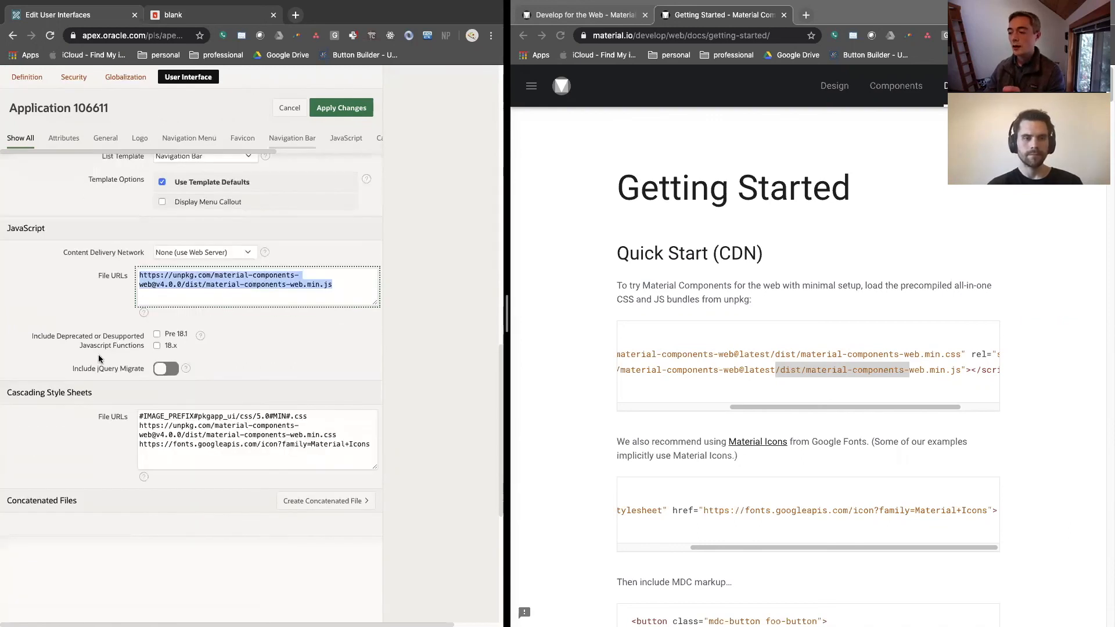
click(27, 394)
drag(26, 394, 89, 395)
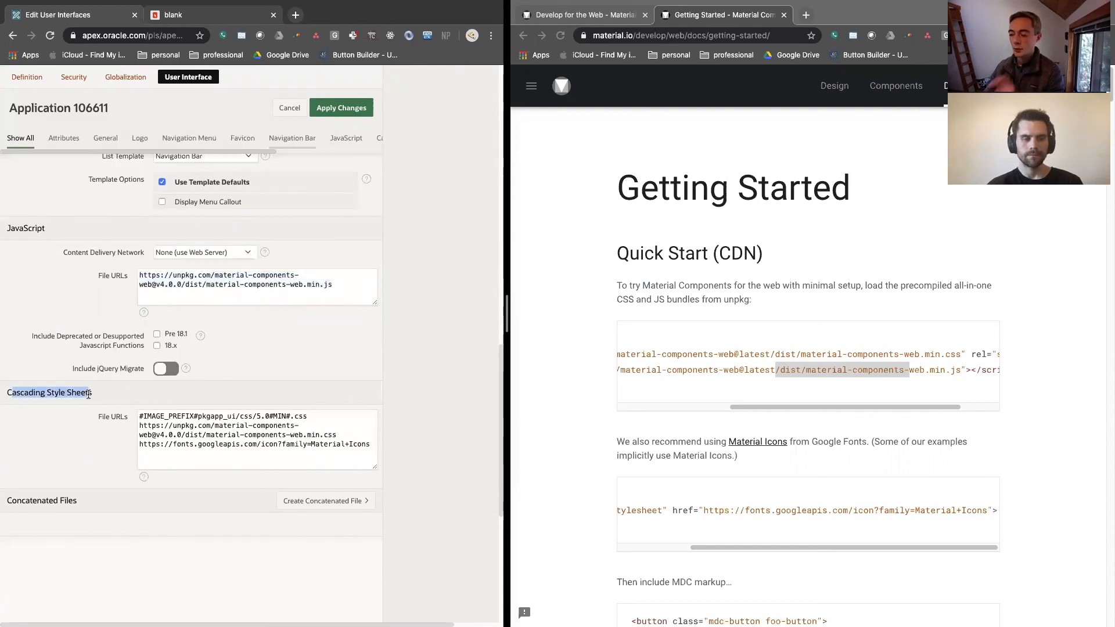
drag(142, 425, 352, 438)
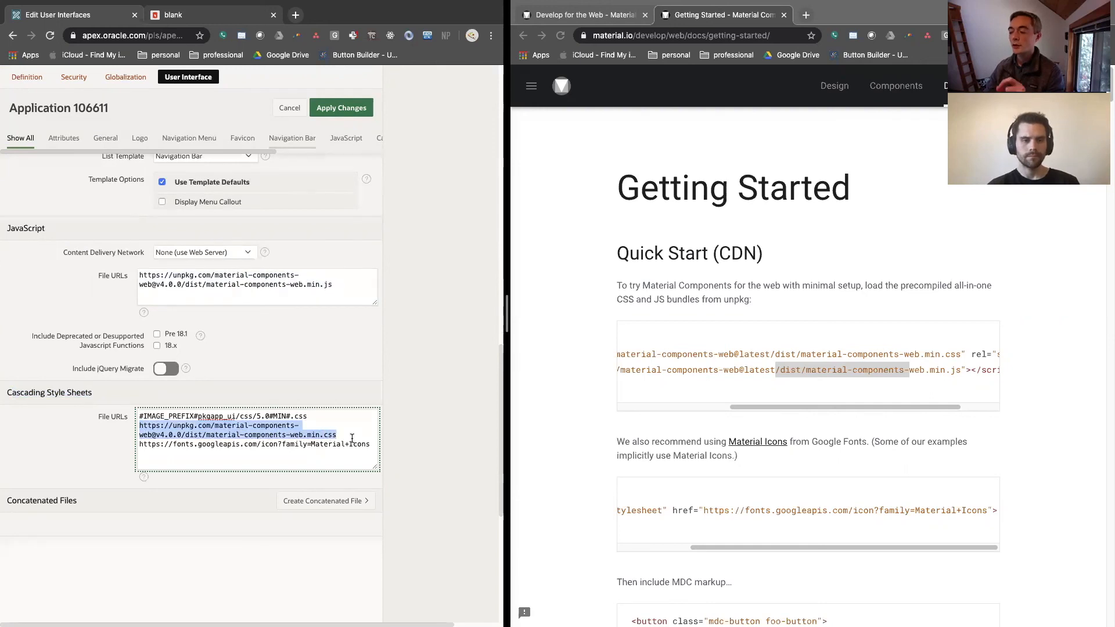
drag(240, 445, 365, 451)
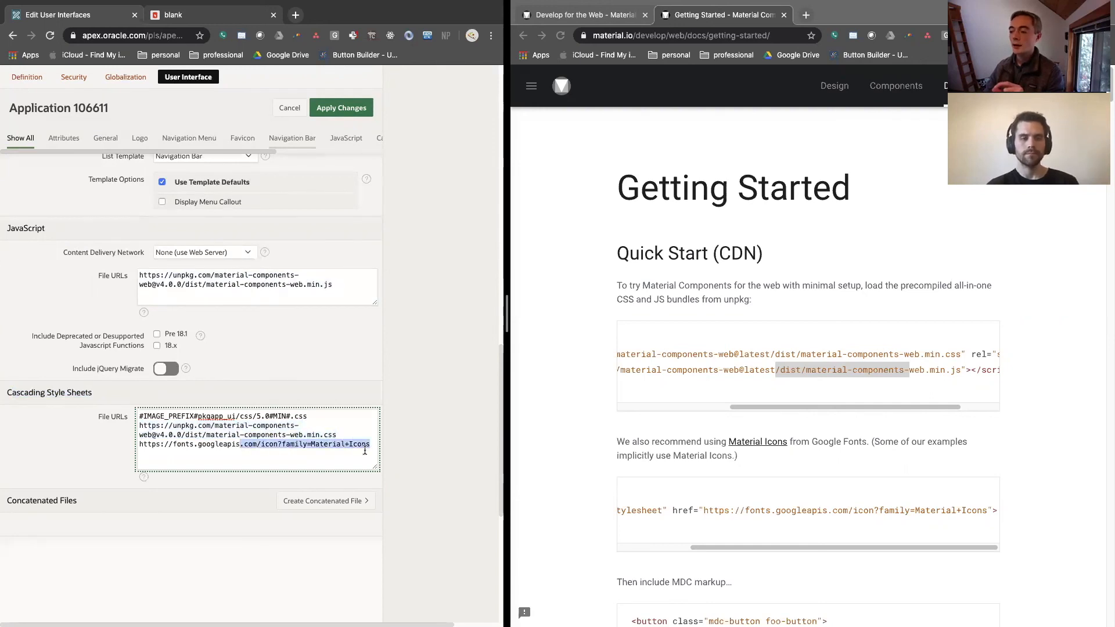
Open the material-components-web GitHub repository, starting from the GitHub link in the Getting Started page's footer
click(681, 371)
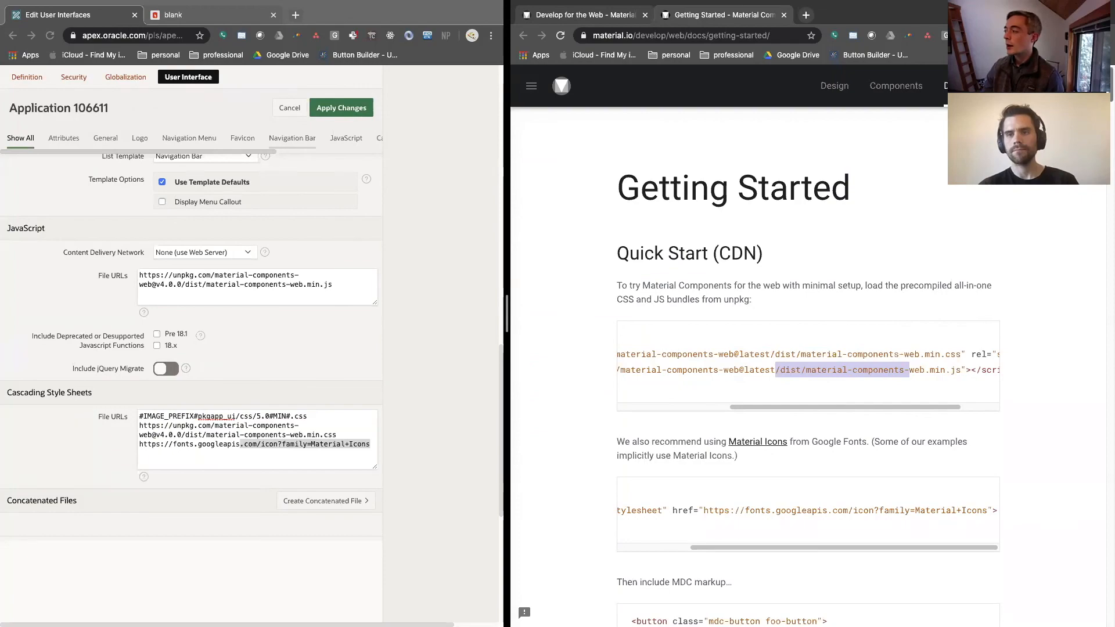
scroll(807, 348, down, 10)
scroll(1087, 385, down, 20)
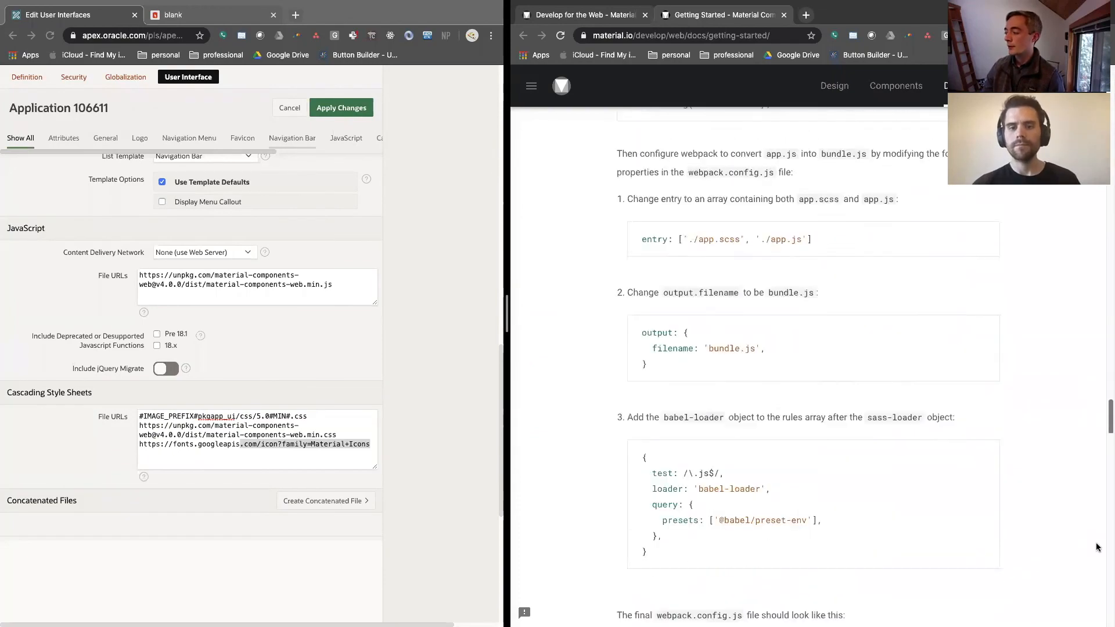
scroll(1097, 580, down, 15)
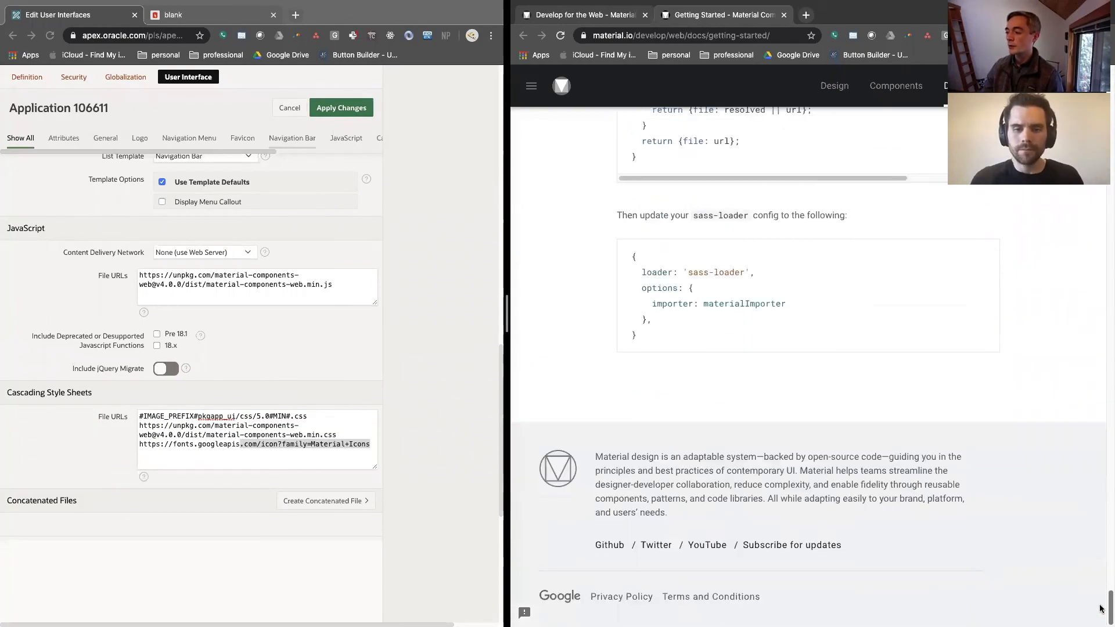
click(607, 549)
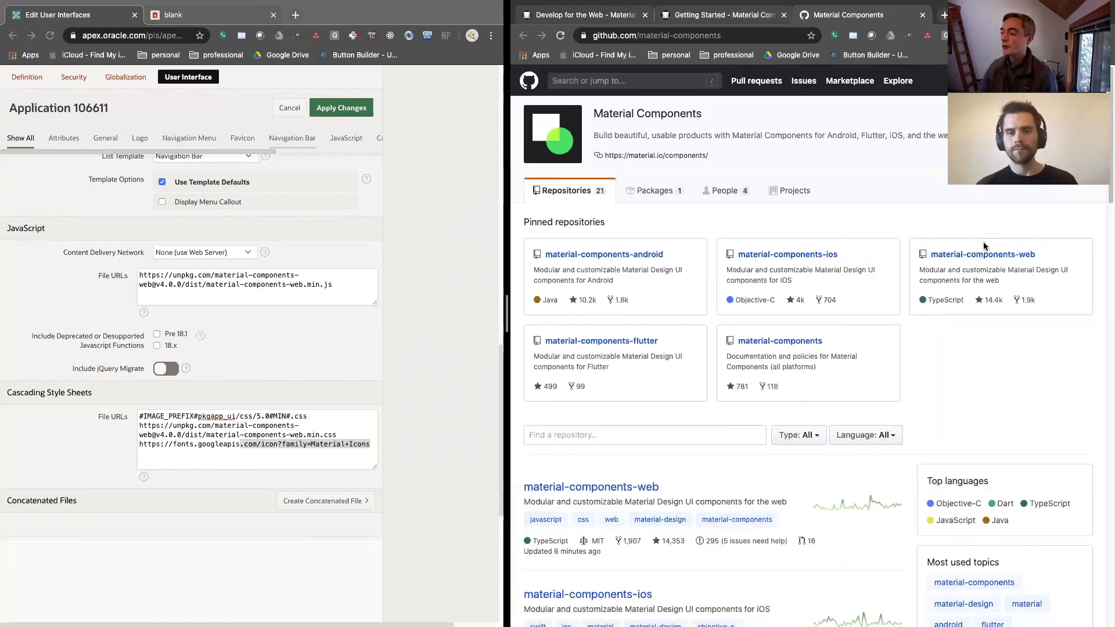
click(985, 260)
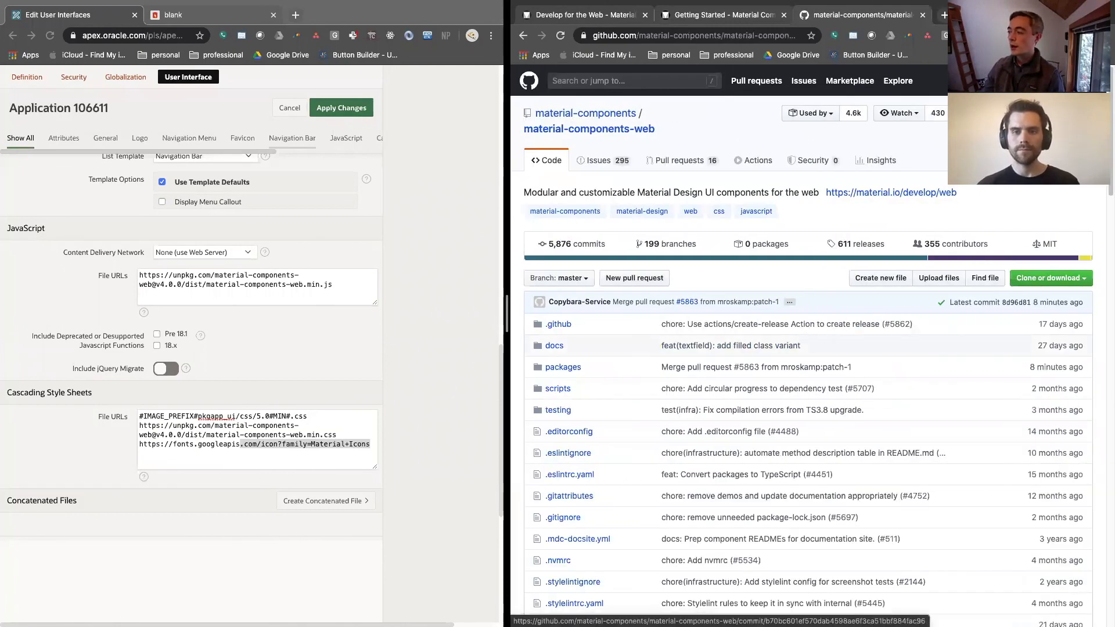
Open the Material Components web catalog from the repository's README
scroll(1088, 372, down, 6)
scroll(863, 337, down, 13)
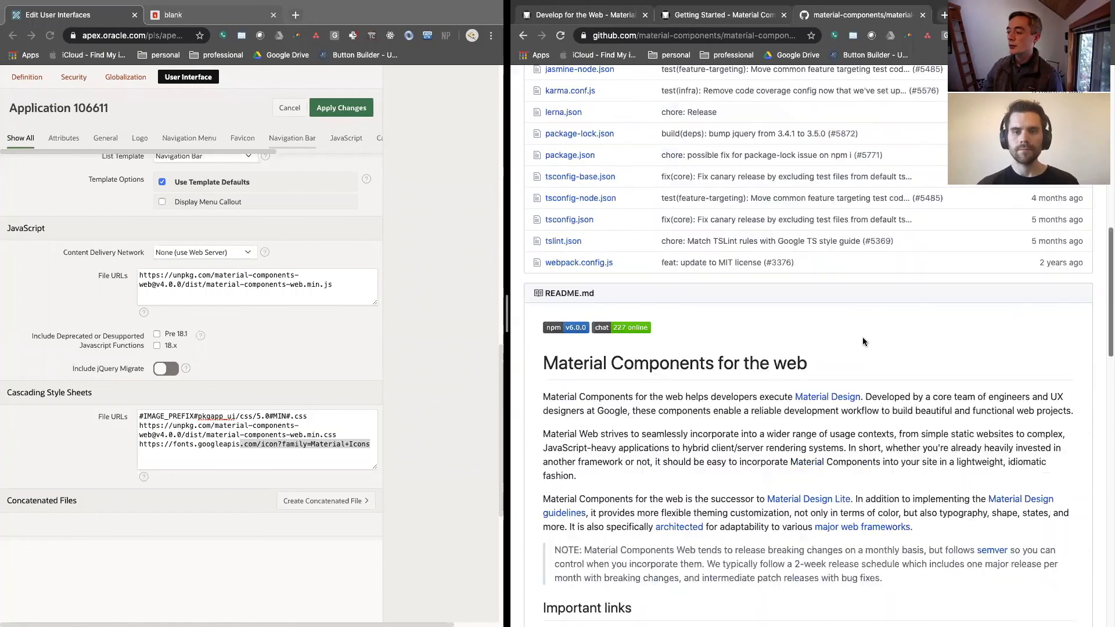
click(569, 321)
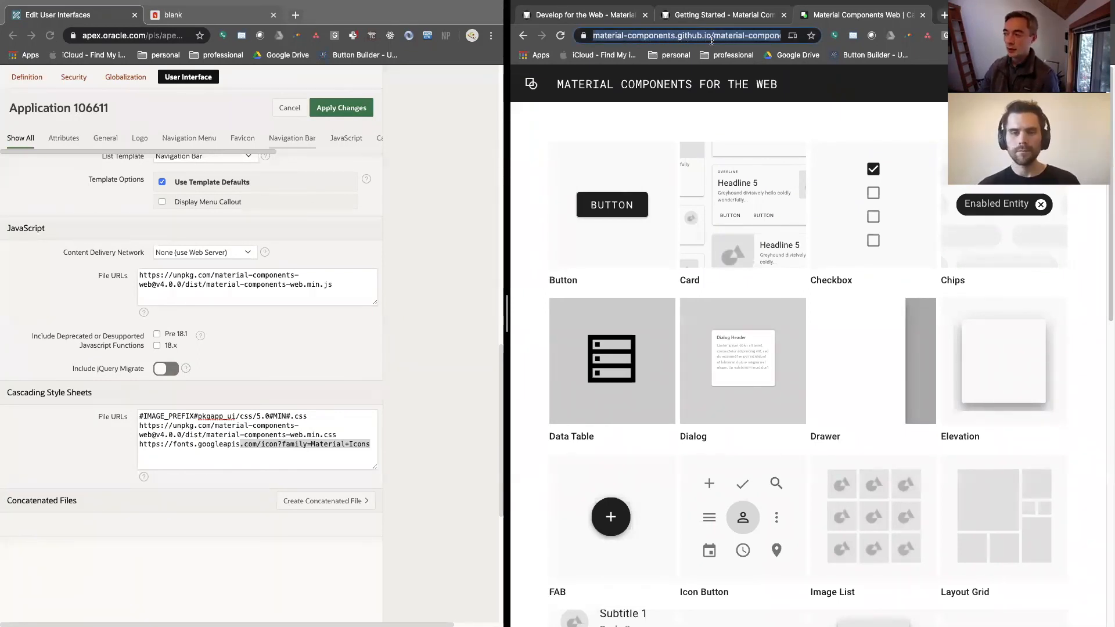
Widen the browser window showing the Material Components catalog and look through the available components
drag(506, 267, 235, 283)
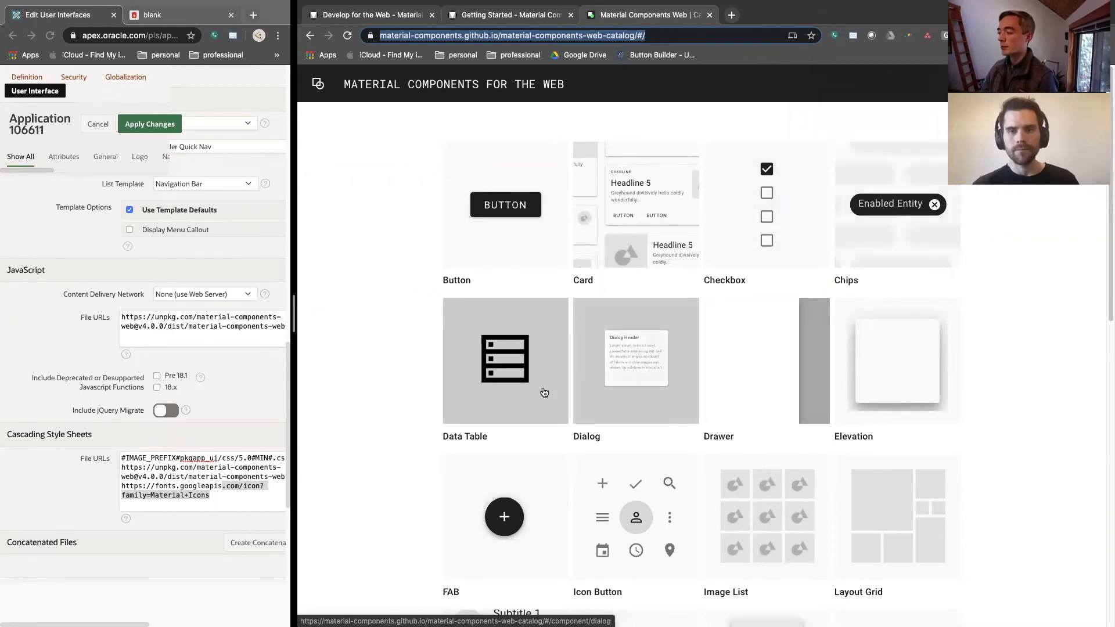
scroll(810, 398, down, 4)
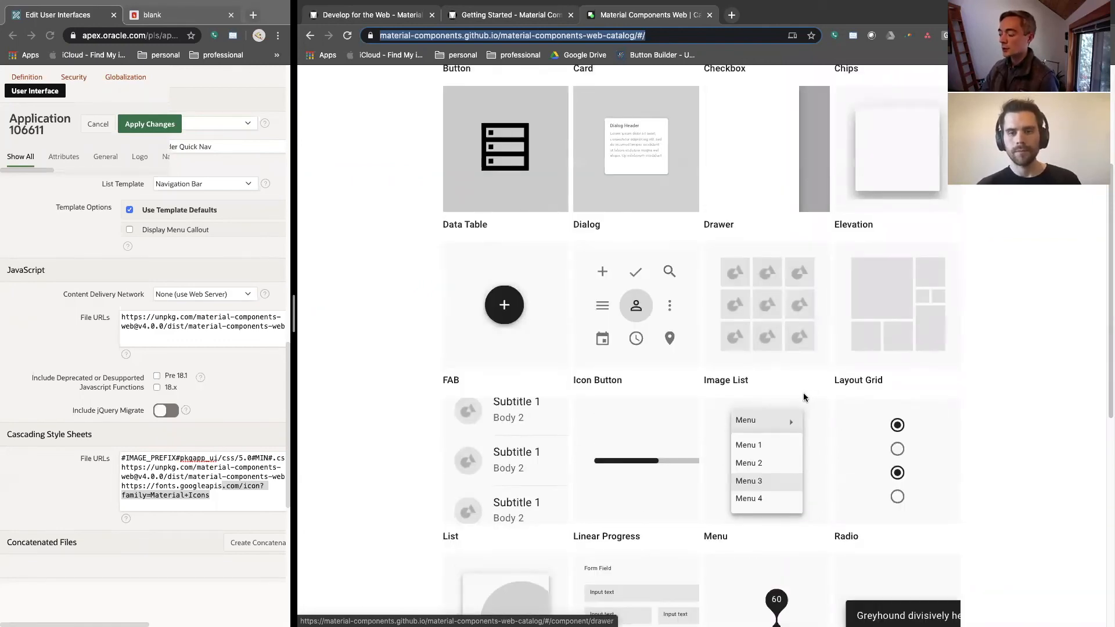
scroll(810, 398, down, 2)
scroll(810, 398, up, 6)
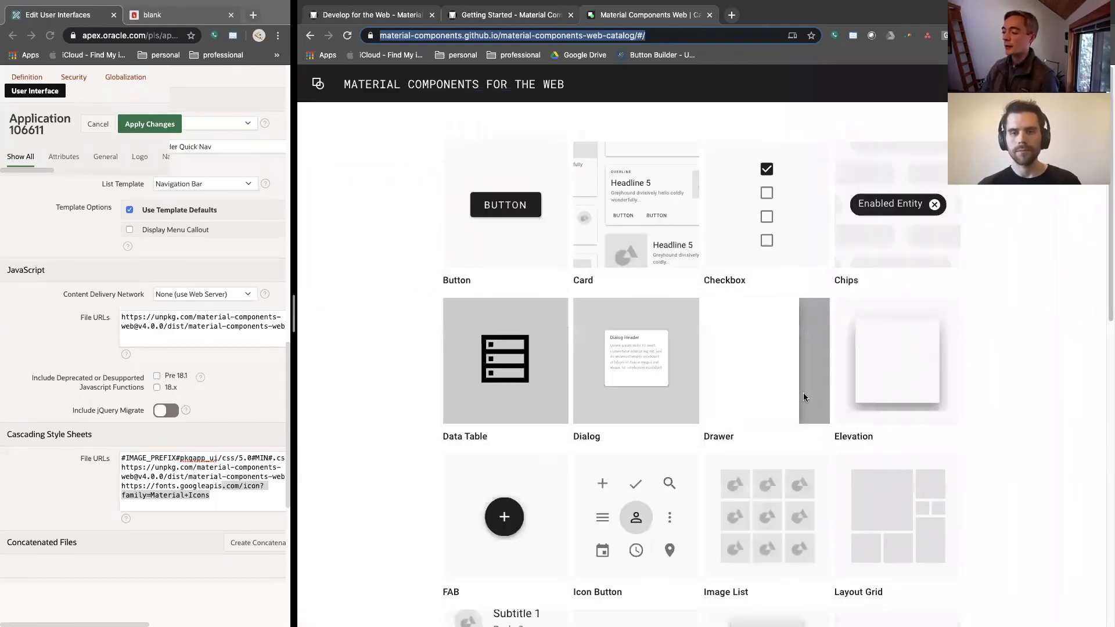
Open the catalog's Card component and preview its Basic w/ Text over Media and Basic w/ Header variants
click(622, 230)
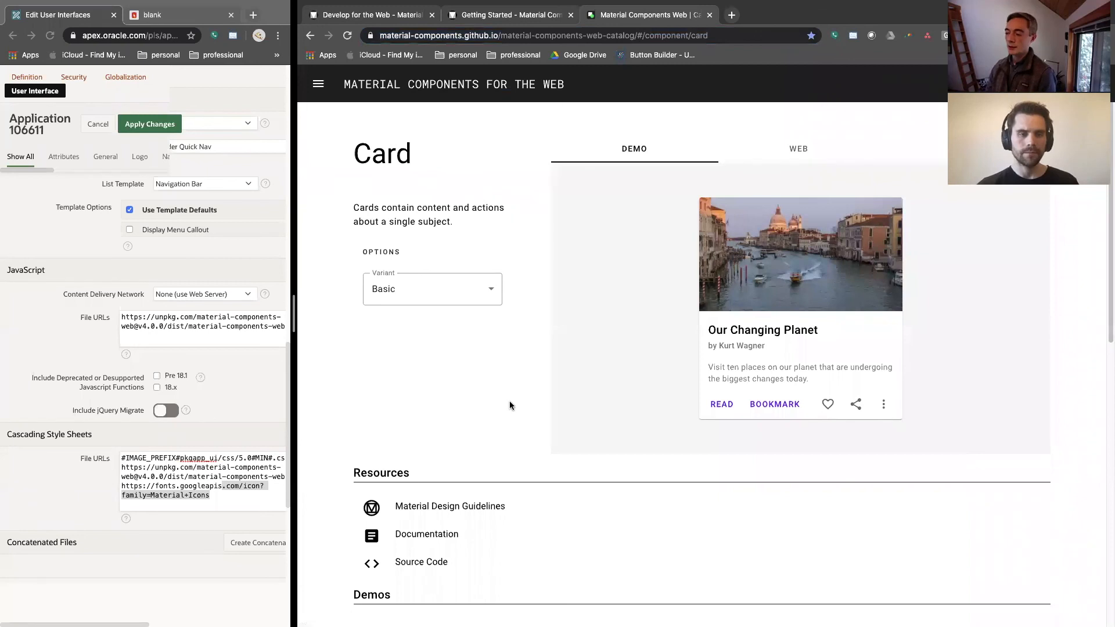
click(460, 295)
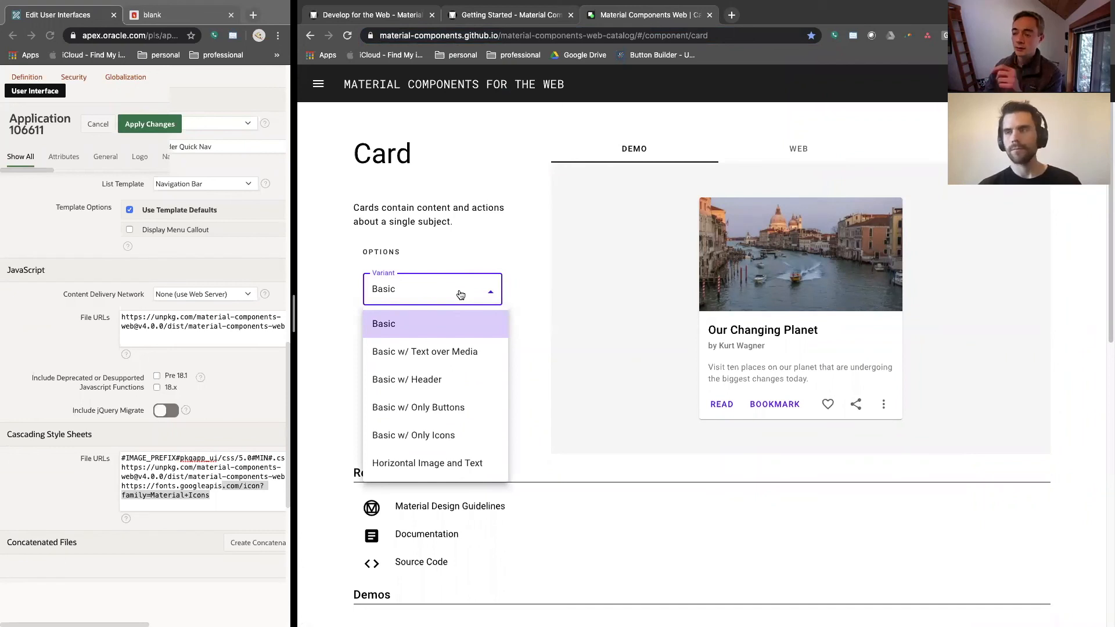
click(458, 353)
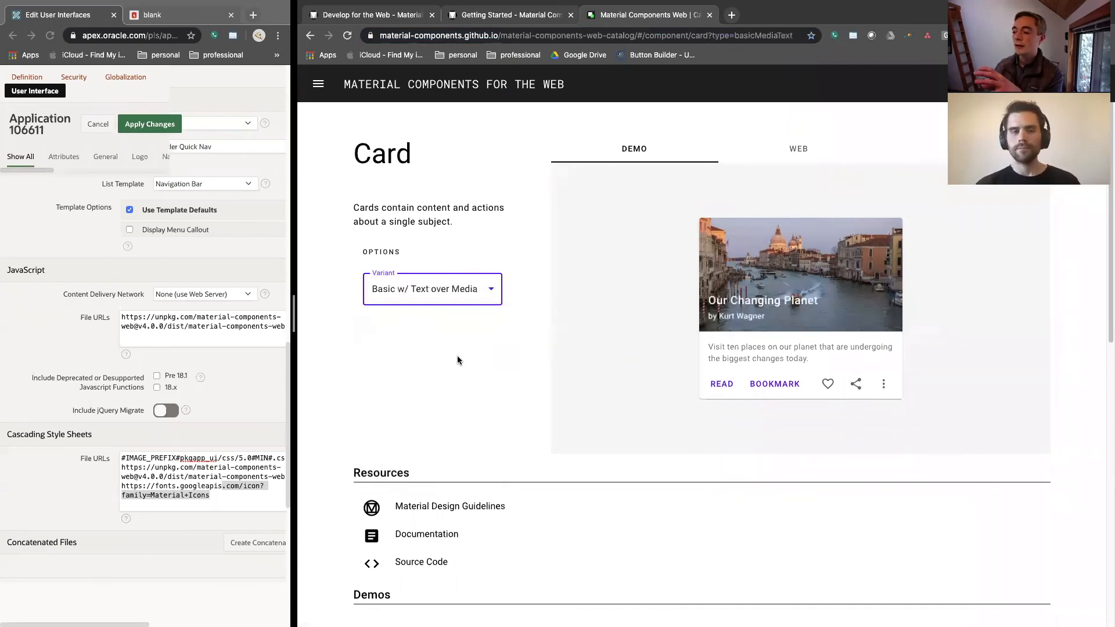
click(457, 298)
click(435, 377)
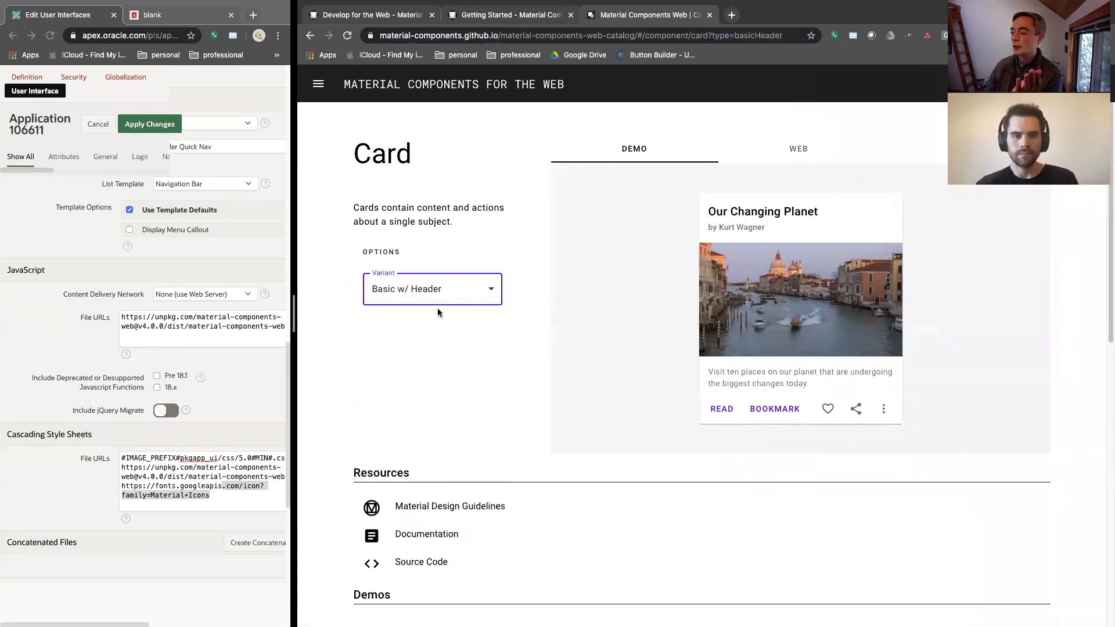
Preview the Basic w/ Only Buttons, Basic w/ Only Icons and Horizontal Image and Text card variants, and show the last one's web code
click(439, 302)
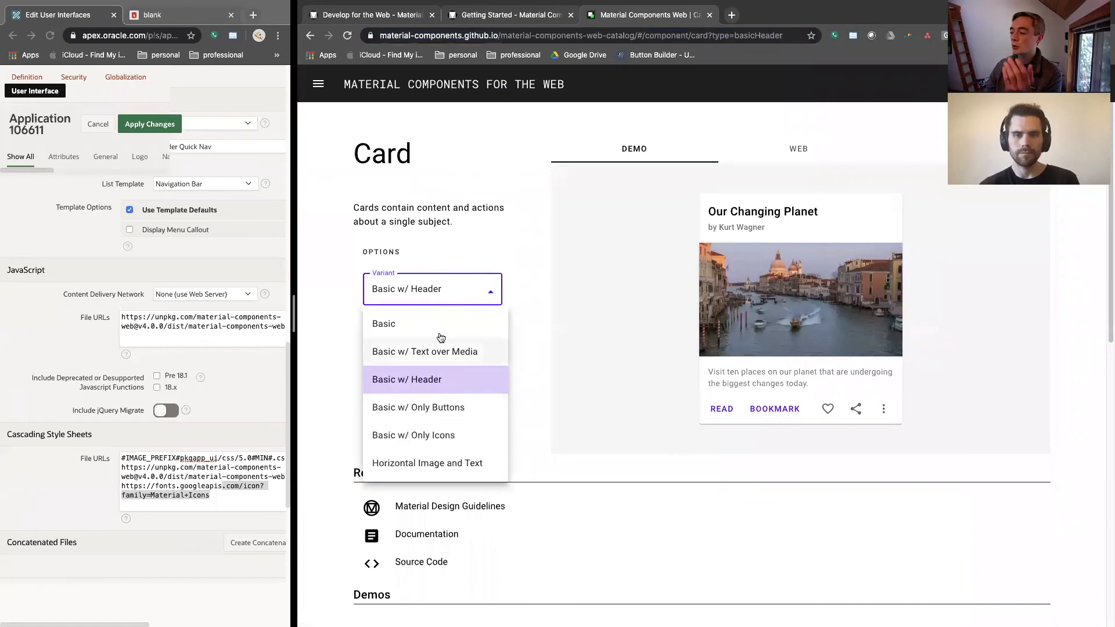
click(441, 410)
click(451, 302)
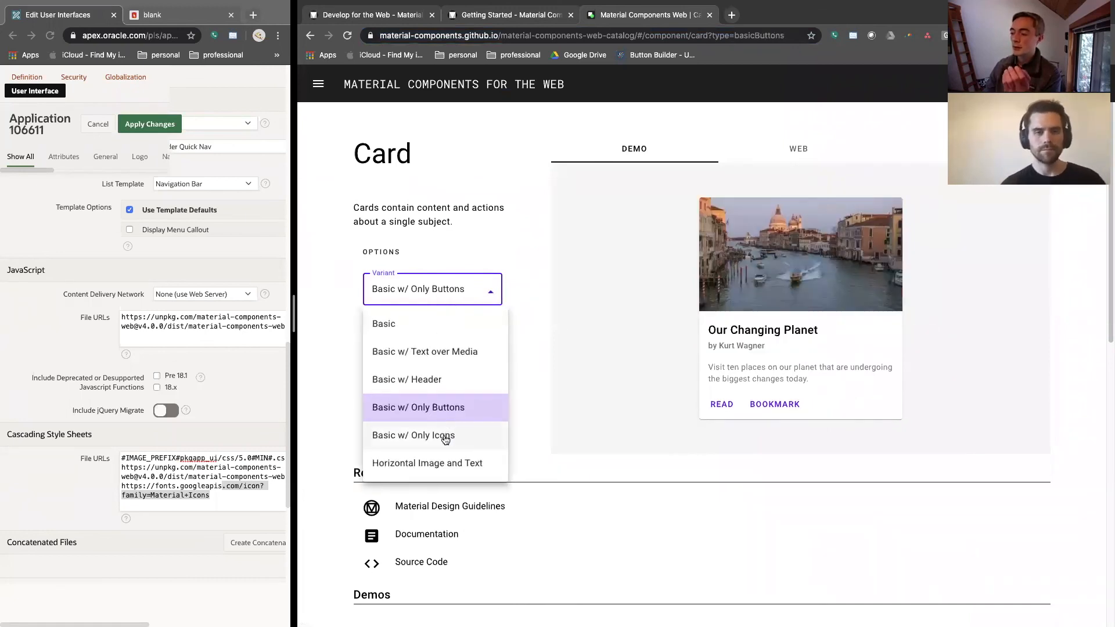
click(445, 437)
click(450, 298)
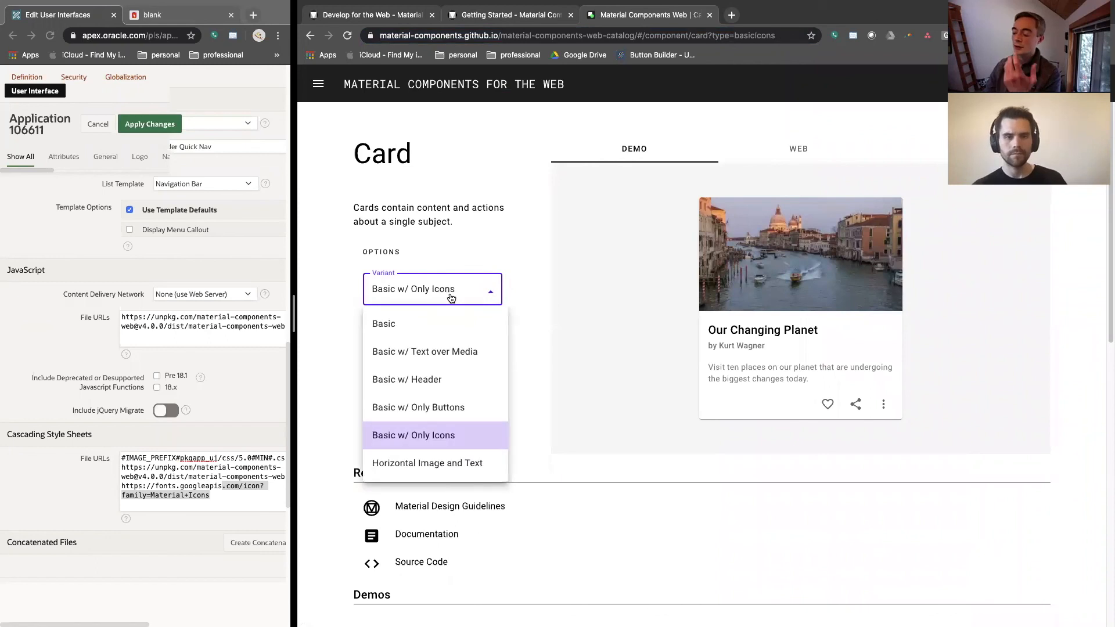
click(463, 467)
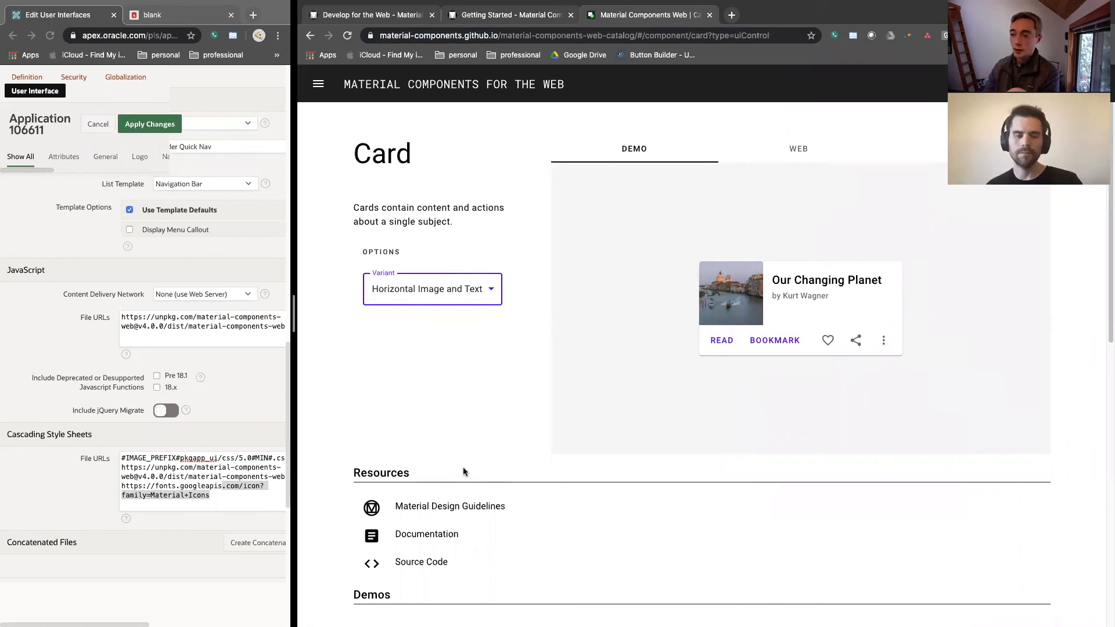
click(807, 149)
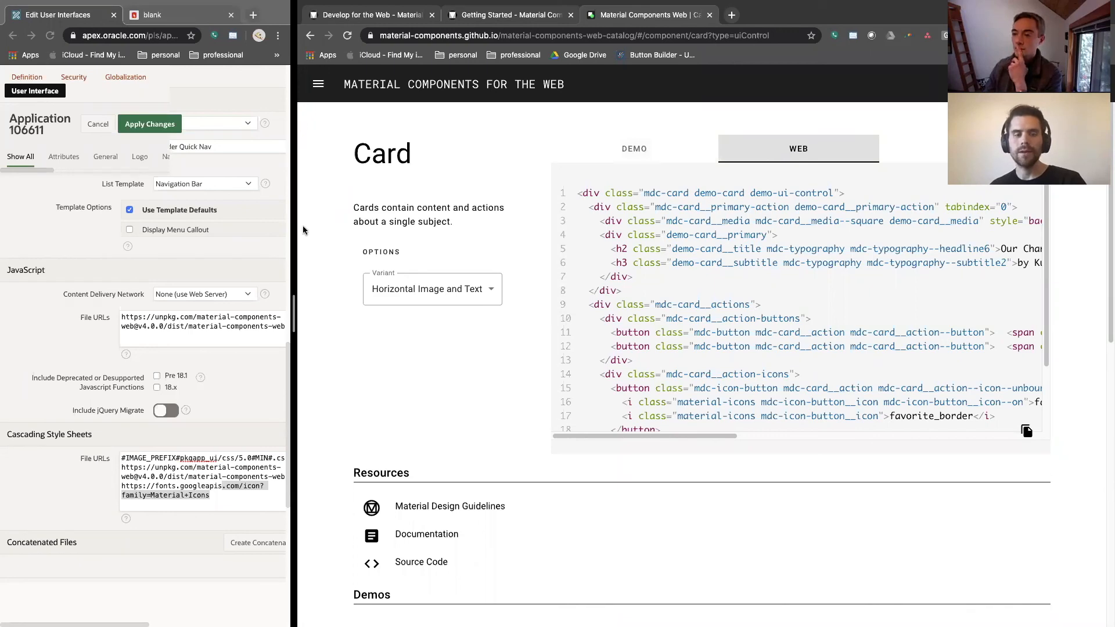
Widen the APEX browser window and open the Universal Theme site at apex.oracle.com/ut in a new tab
drag(294, 233, 615, 239)
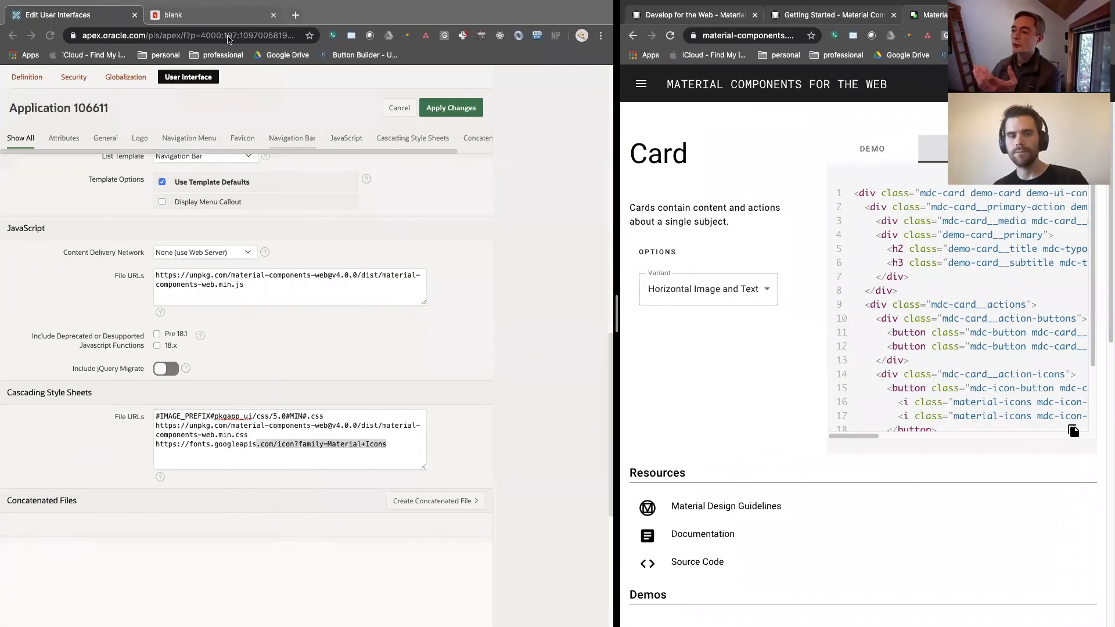
click(296, 15)
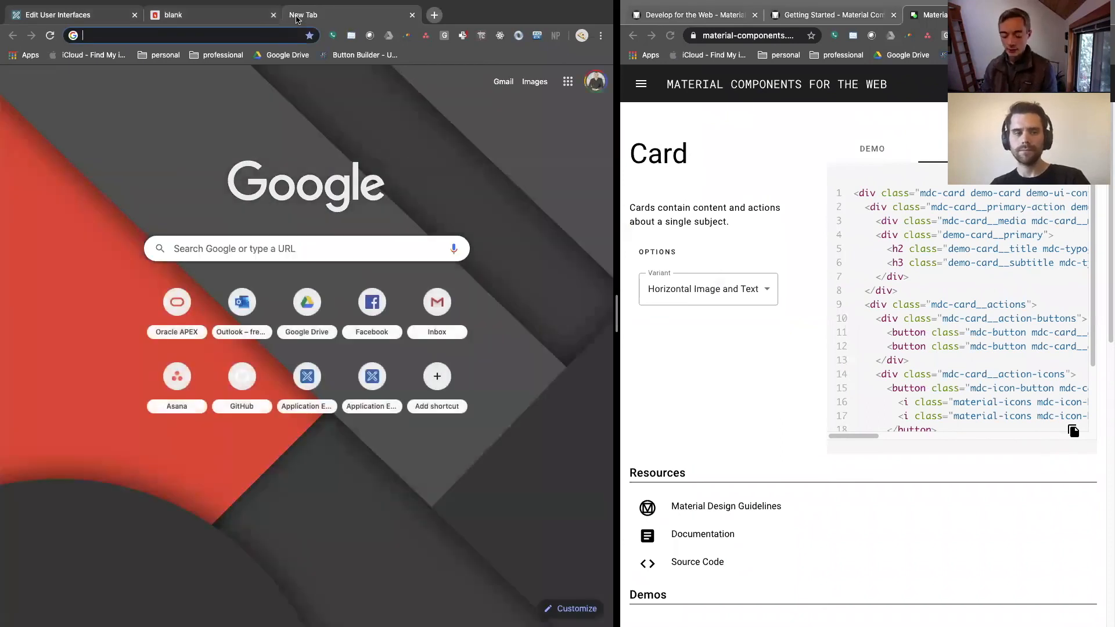
text(apex.oracle.com/)
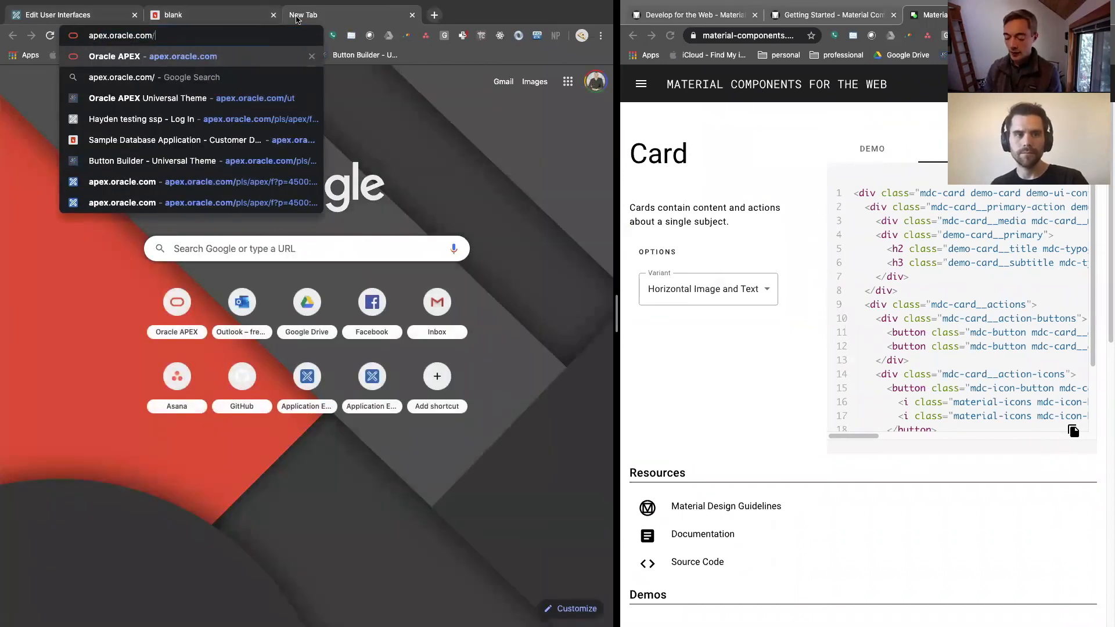
text(ut)
key(Return)
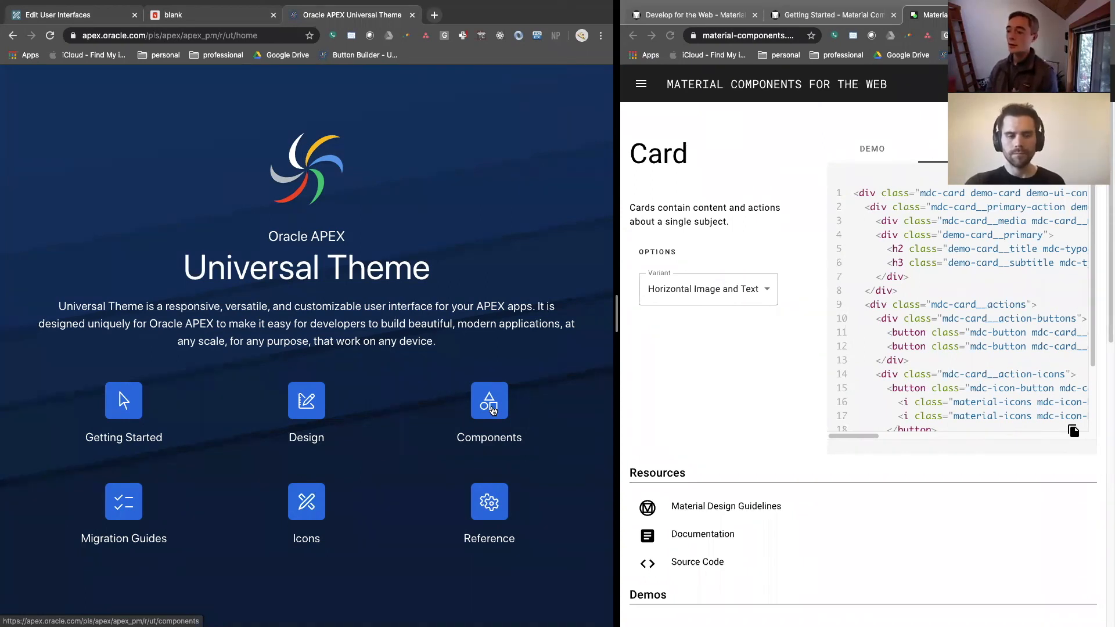
Open the Cards page from the Universal Theme components and look through its list examples and template options
click(491, 408)
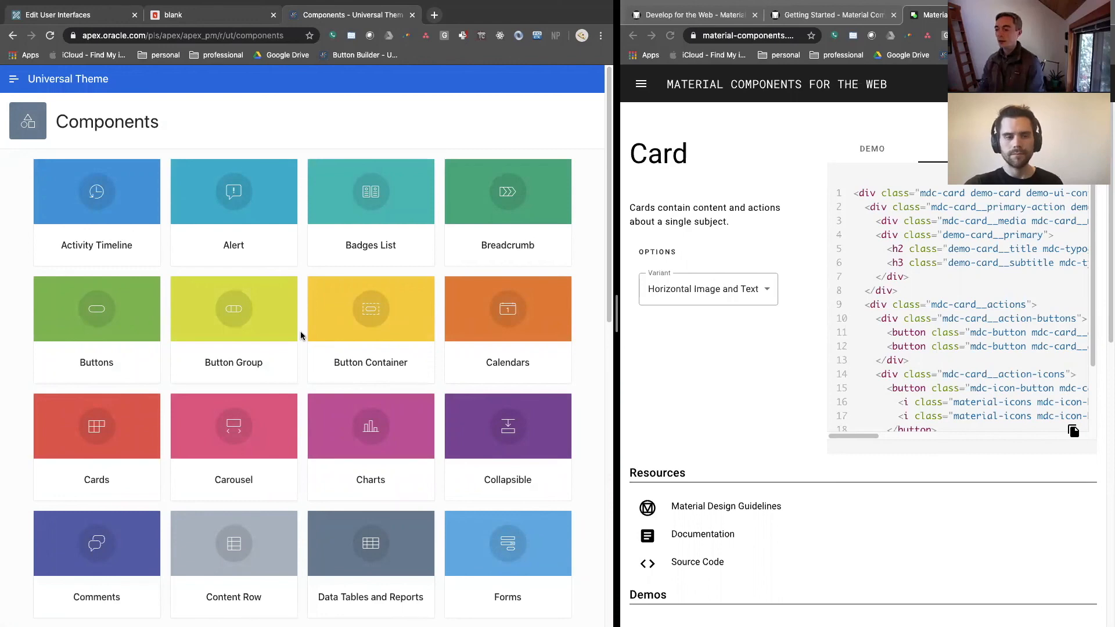
click(105, 468)
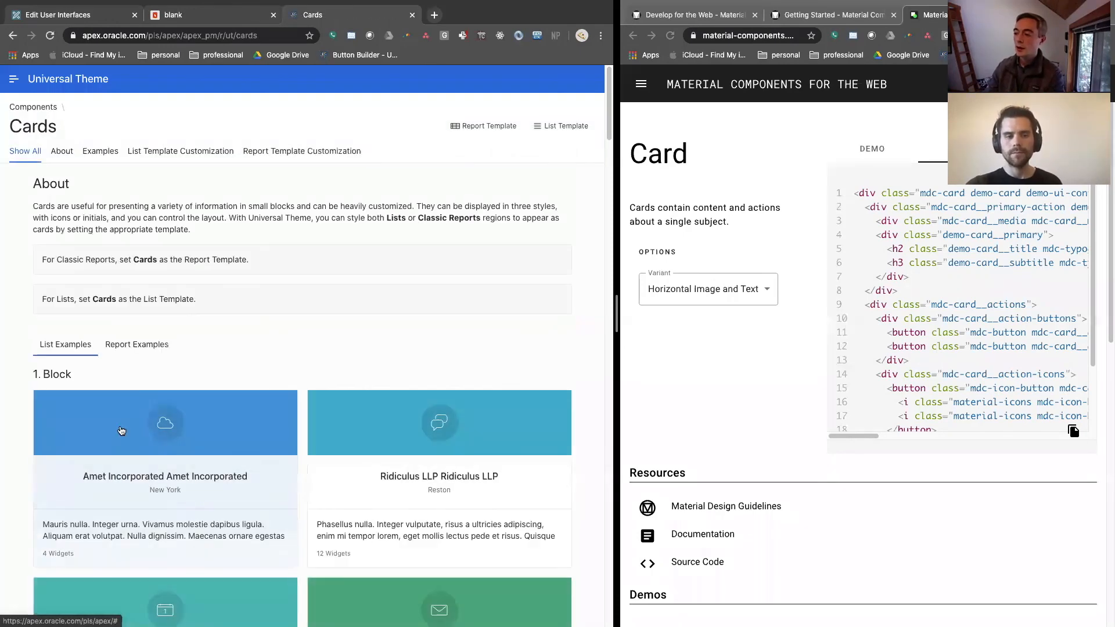
scroll(129, 324, down, 15)
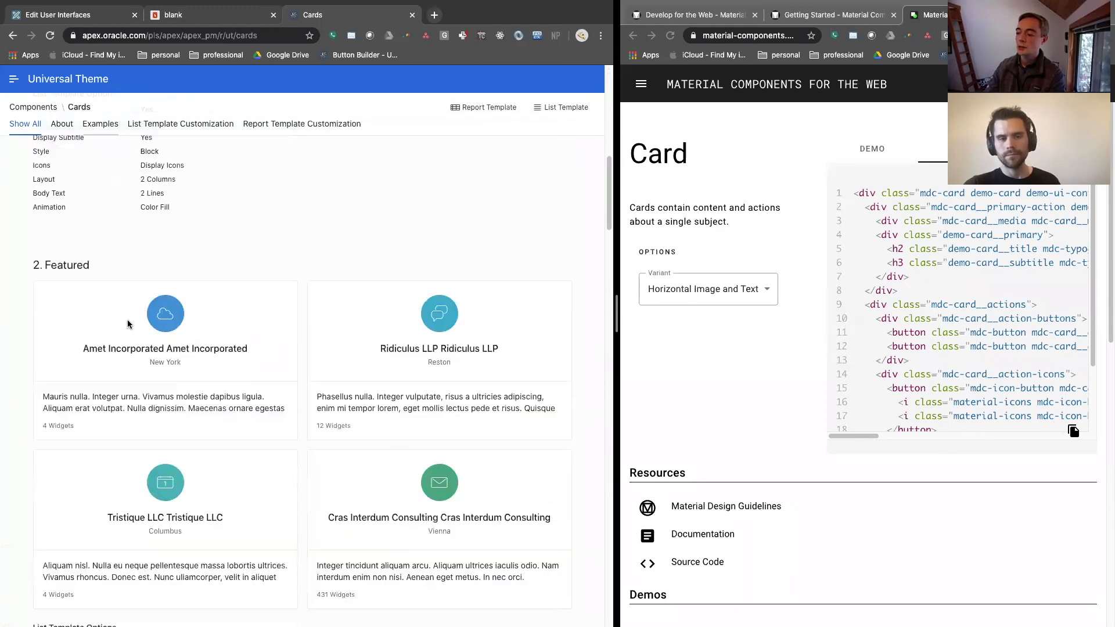
scroll(128, 324, down, 10)
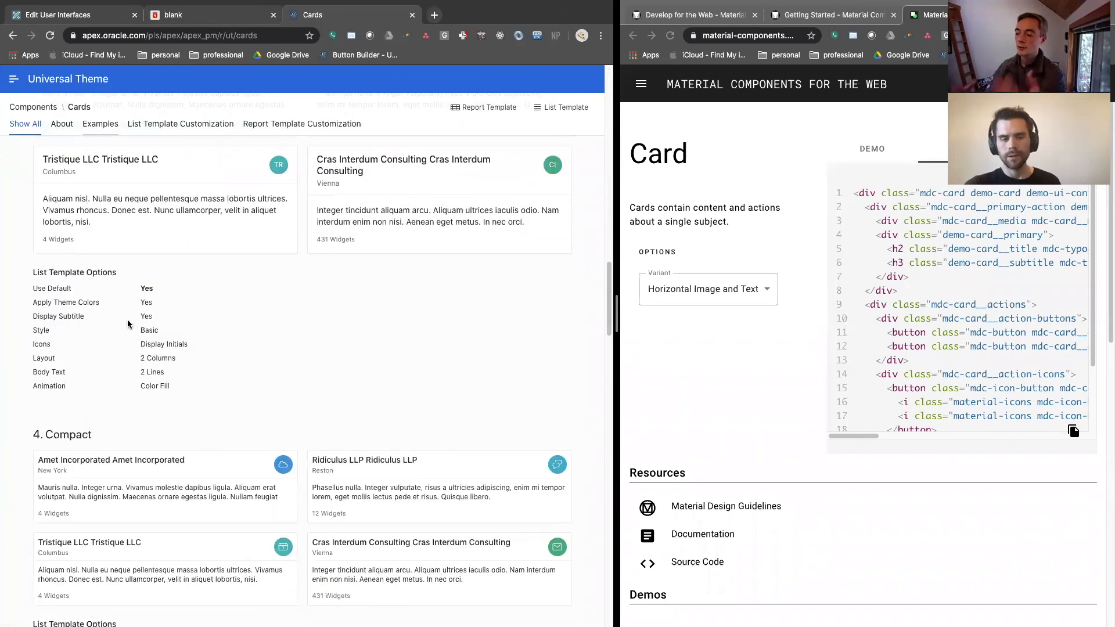
scroll(128, 323, down, 5)
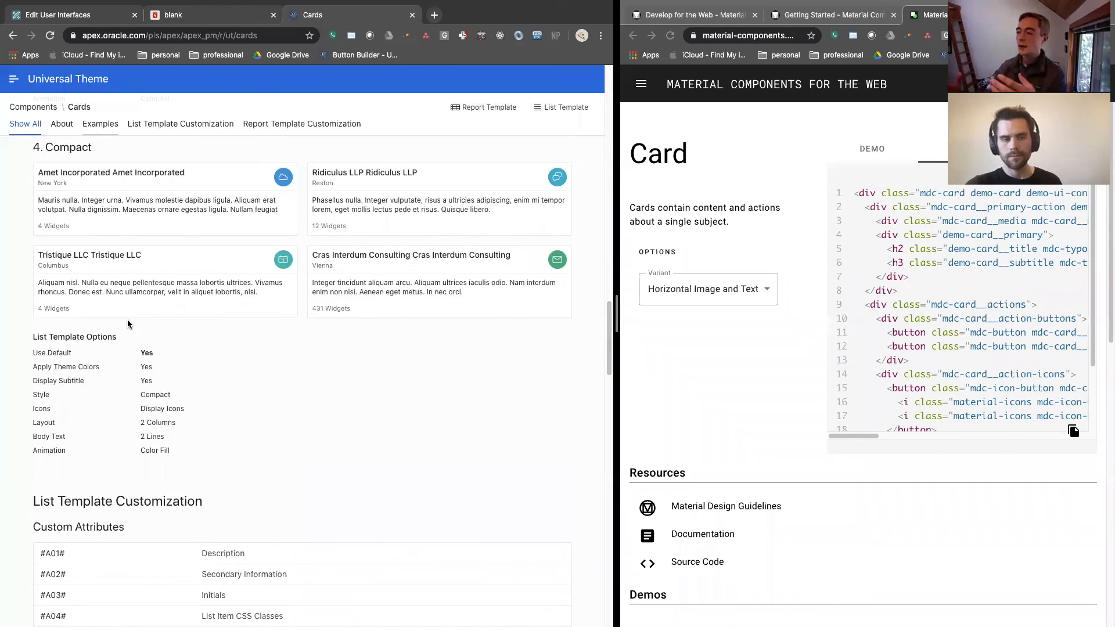
scroll(179, 316, up, 6)
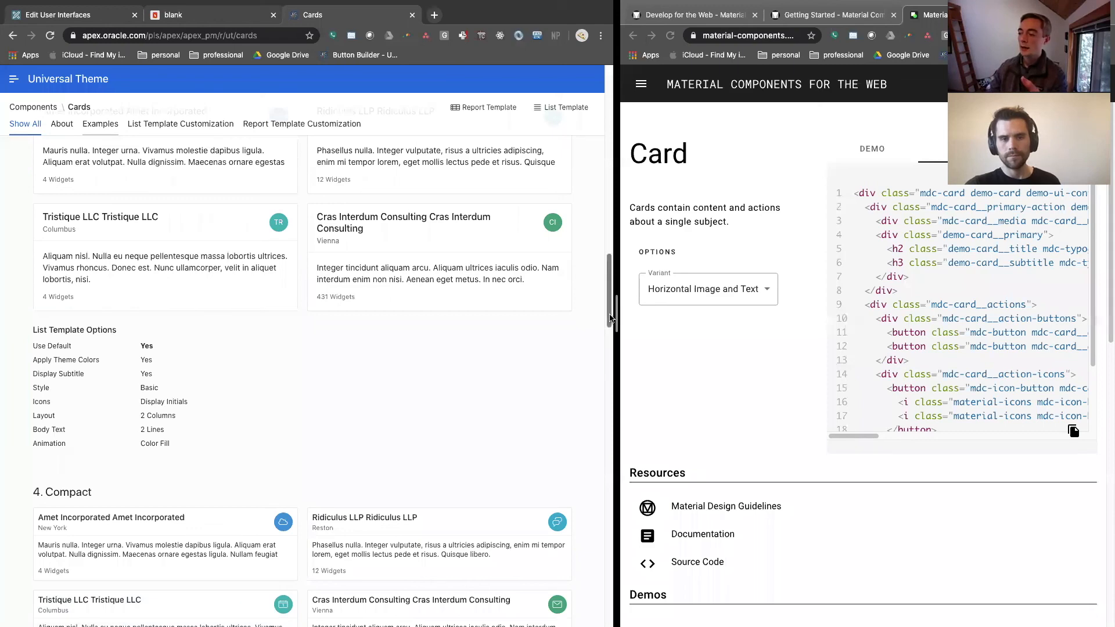
drag(611, 303, 609, 138)
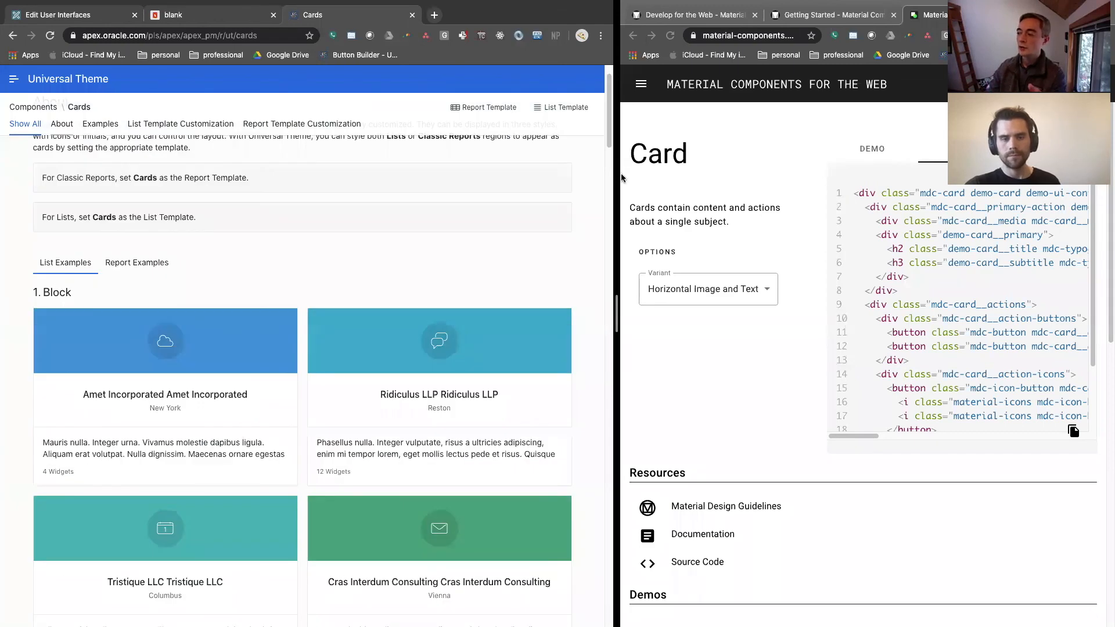
Give the Universal Theme window the larger share of the split screen and examine the Block, Featured, Basic and Compact card examples
drag(615, 181, 491, 199)
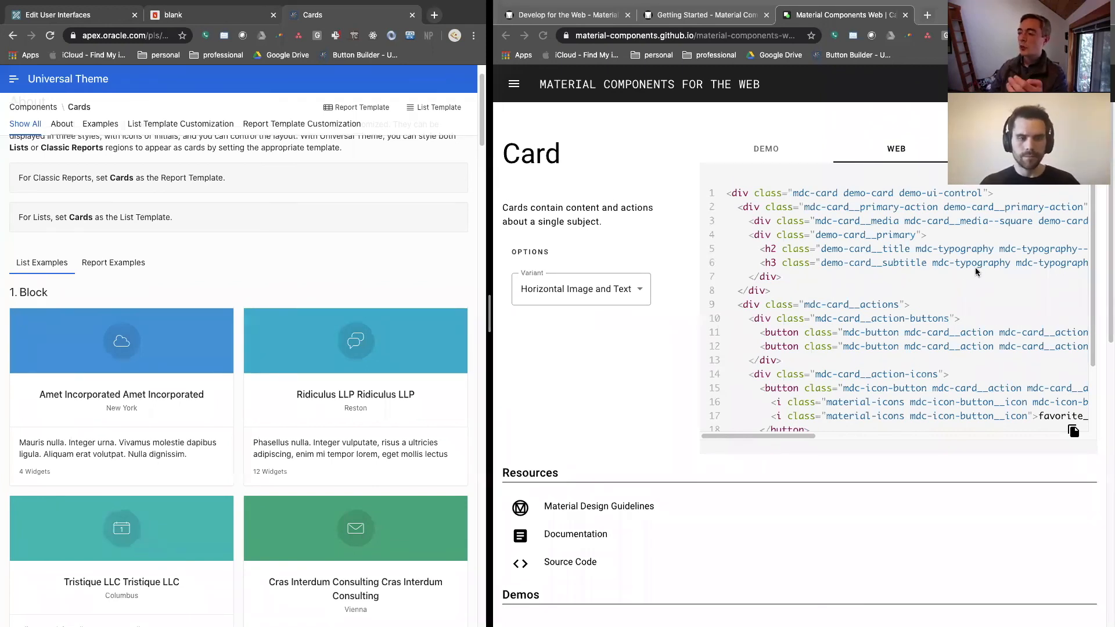
drag(489, 258, 658, 257)
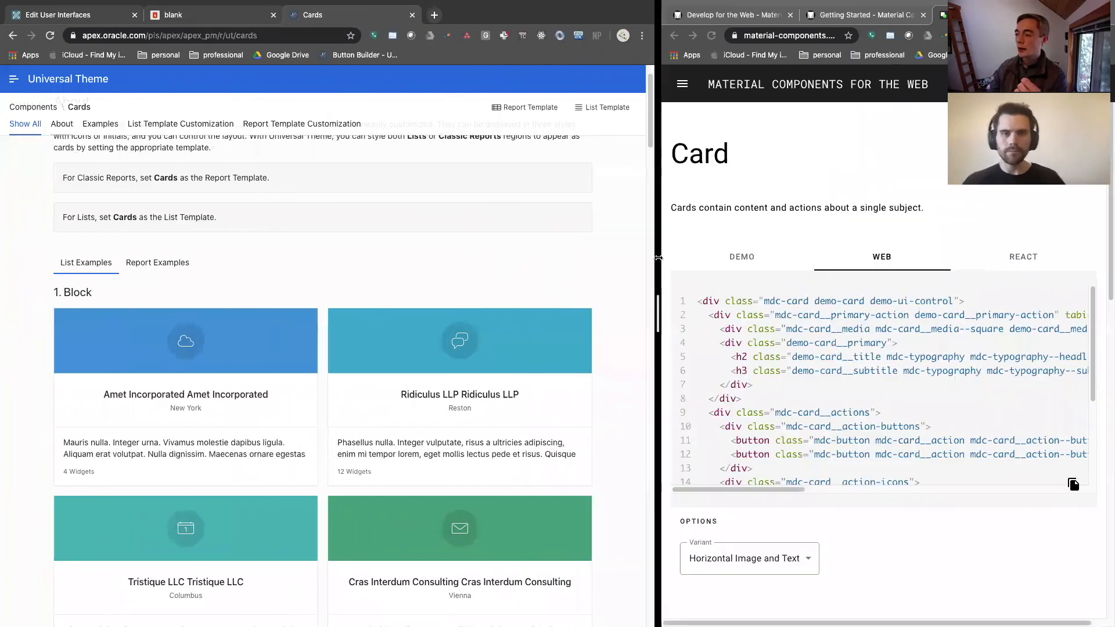
scroll(459, 251, up, 3)
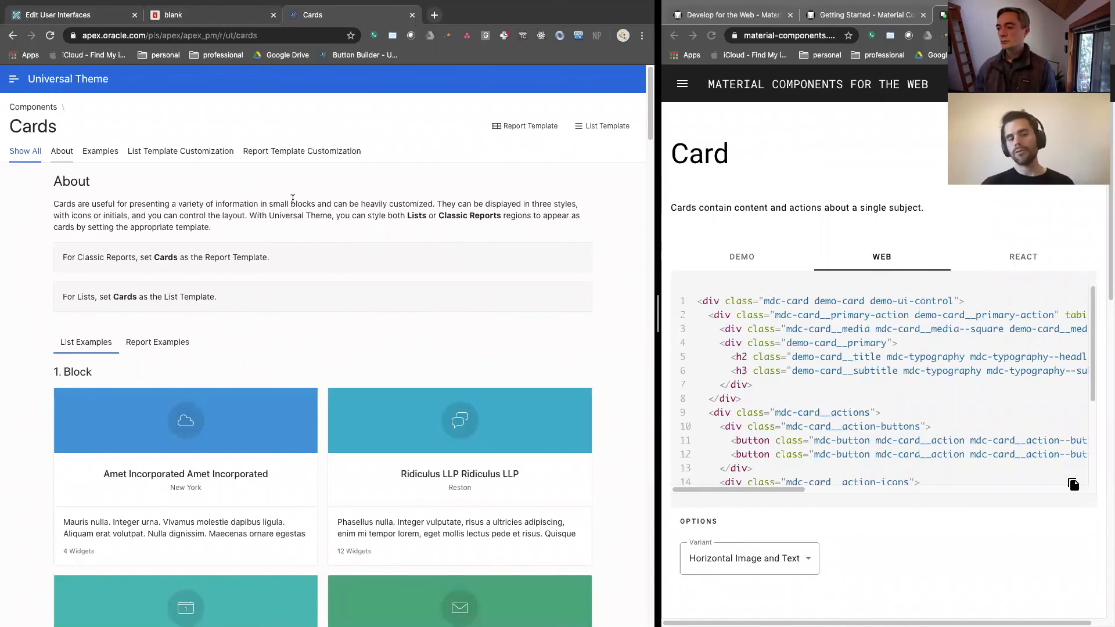
click(100, 151)
scroll(113, 221, down, 8)
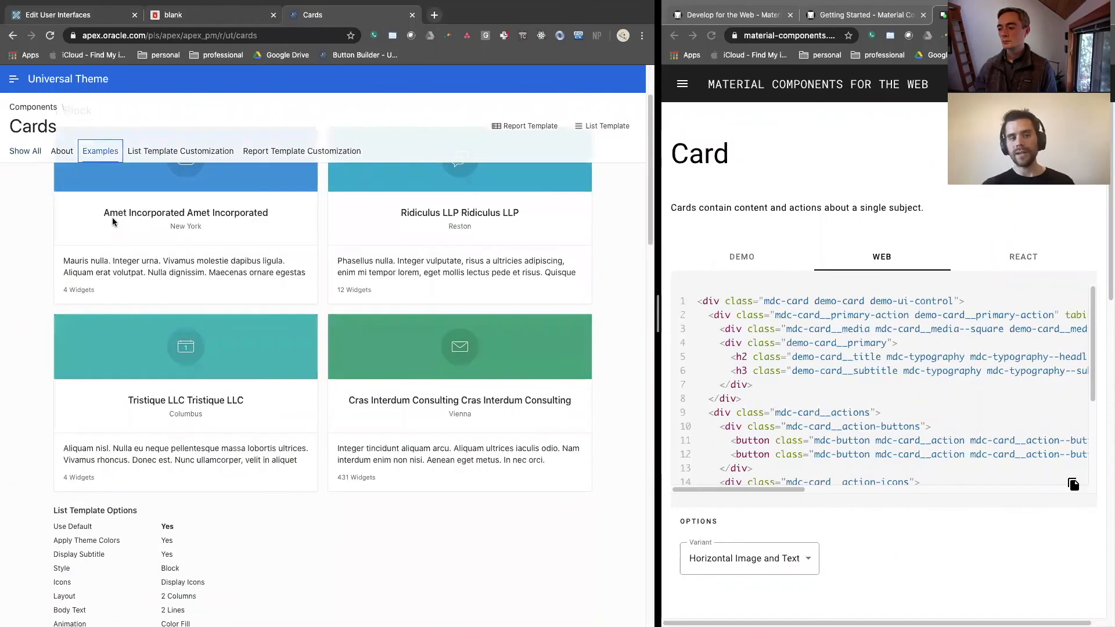
scroll(113, 223, down, 10)
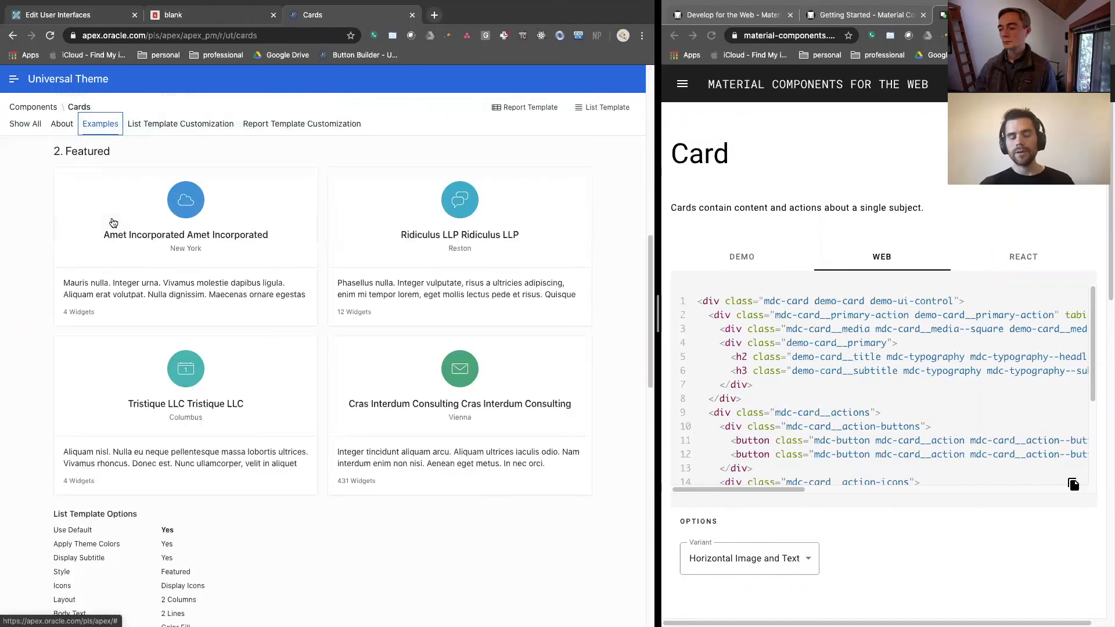
scroll(113, 222, down, 3)
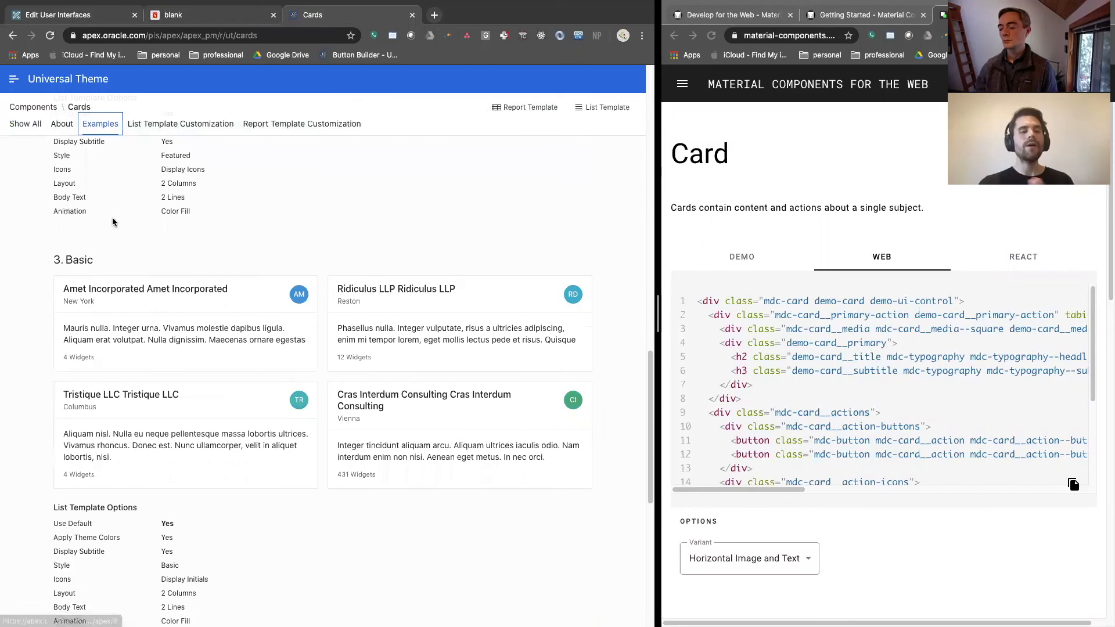
scroll(113, 223, down, 5)
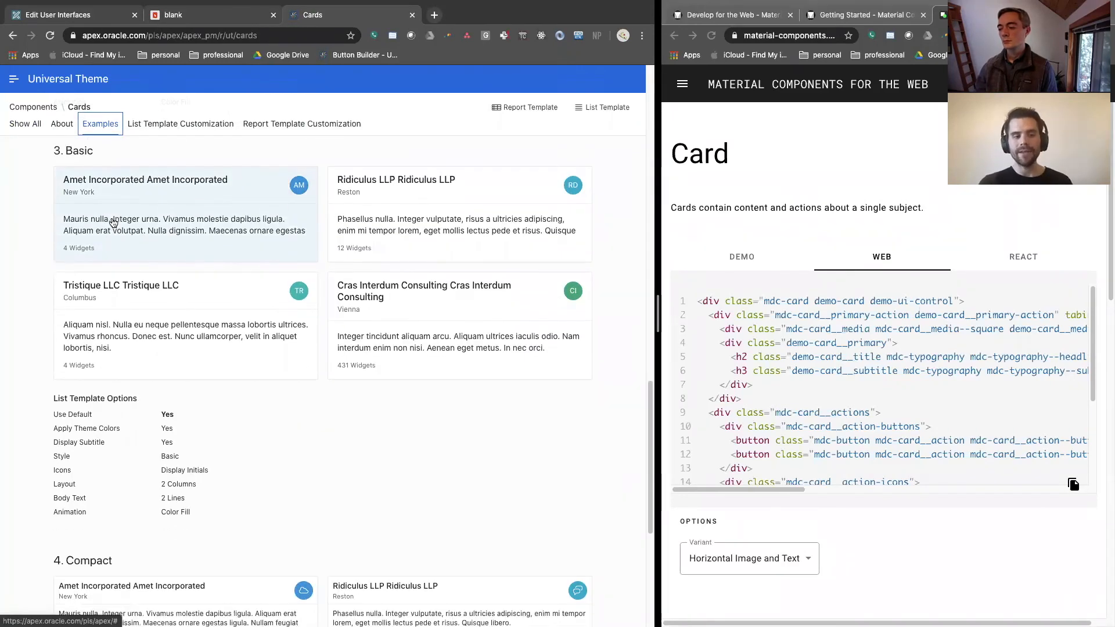
scroll(113, 222, down, 2)
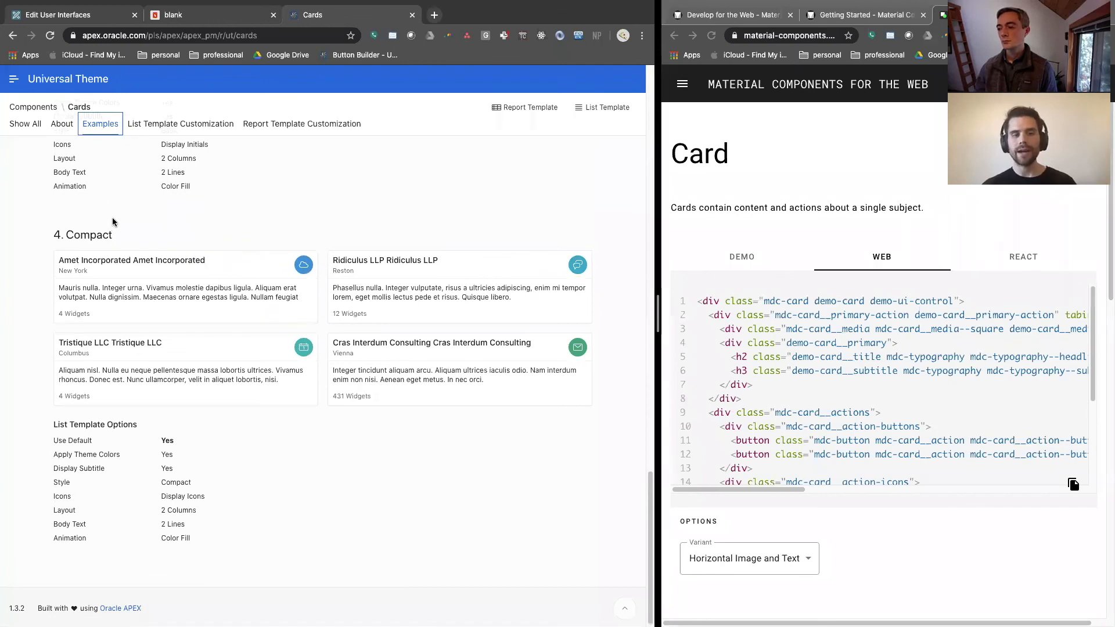
scroll(113, 222, up, 1)
scroll(113, 221, up, 3)
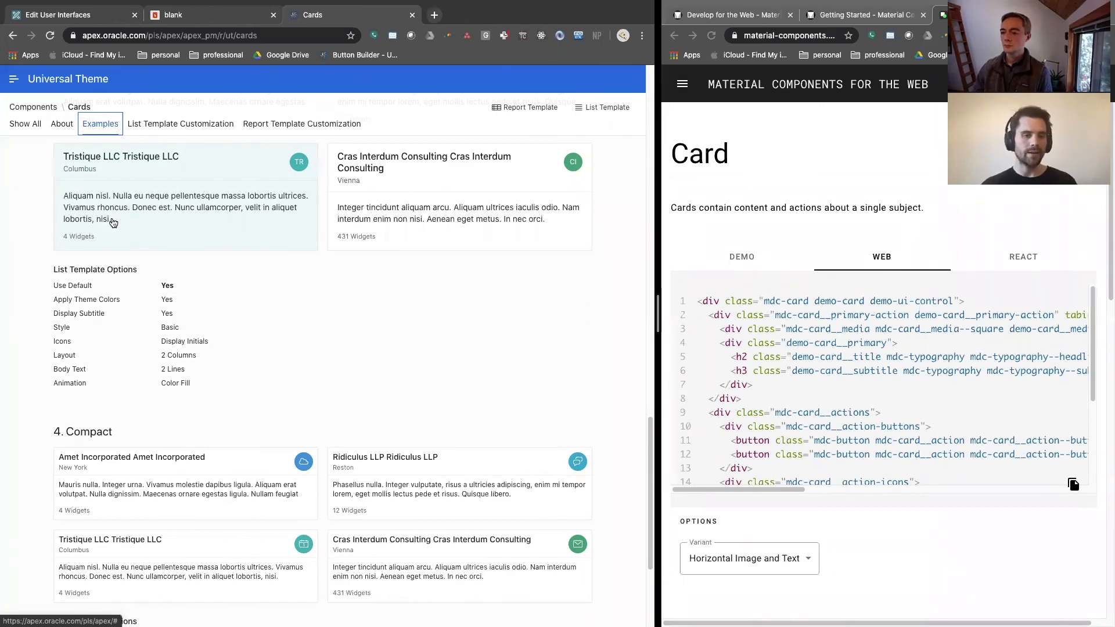
scroll(113, 223, up, 8)
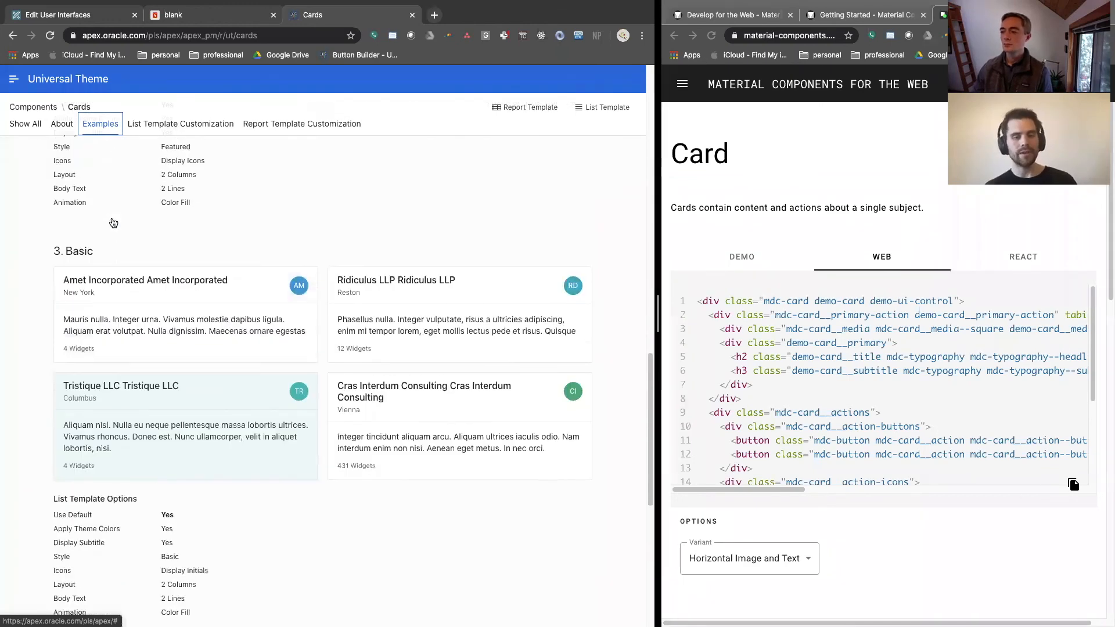
scroll(113, 223, up, 9)
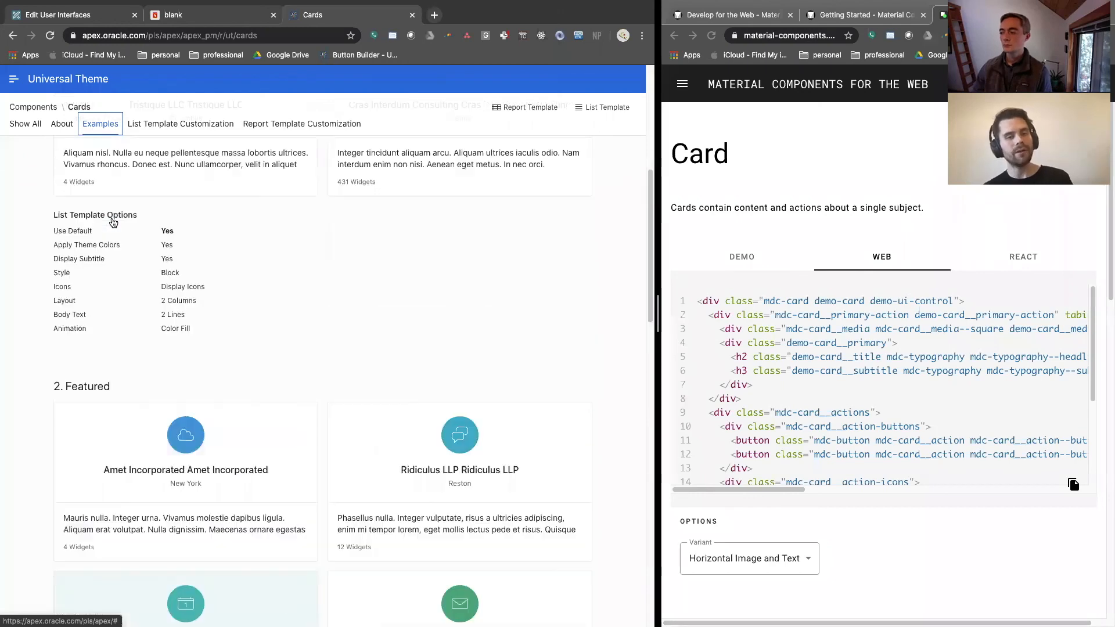
scroll(114, 219, up, 5)
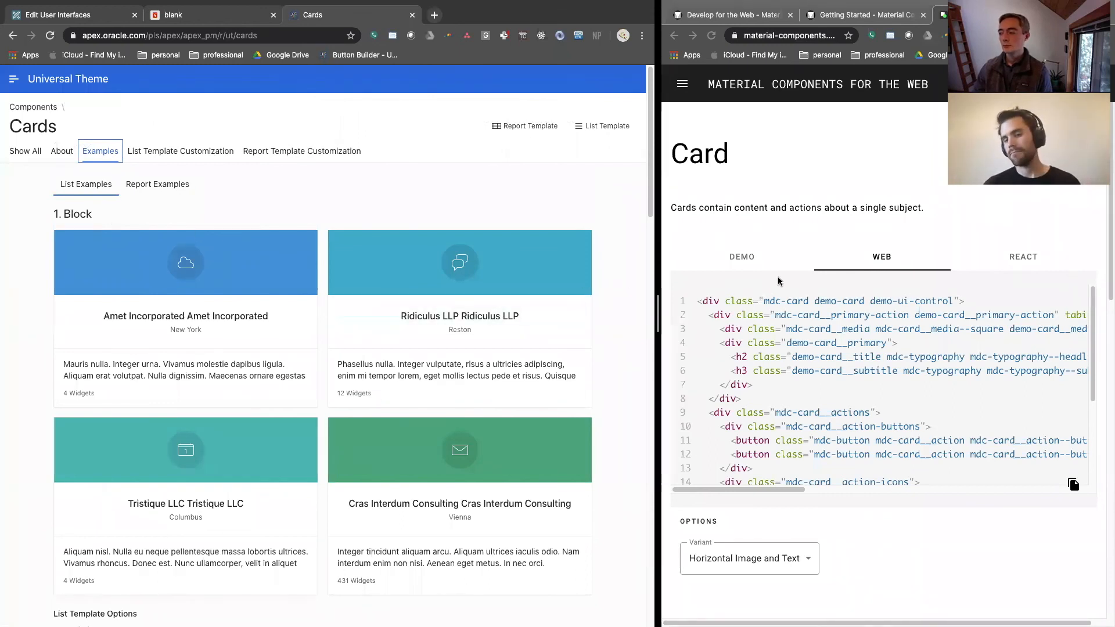
Show the Material card's demo, widen the catalog window, and return to the card's web code
click(750, 262)
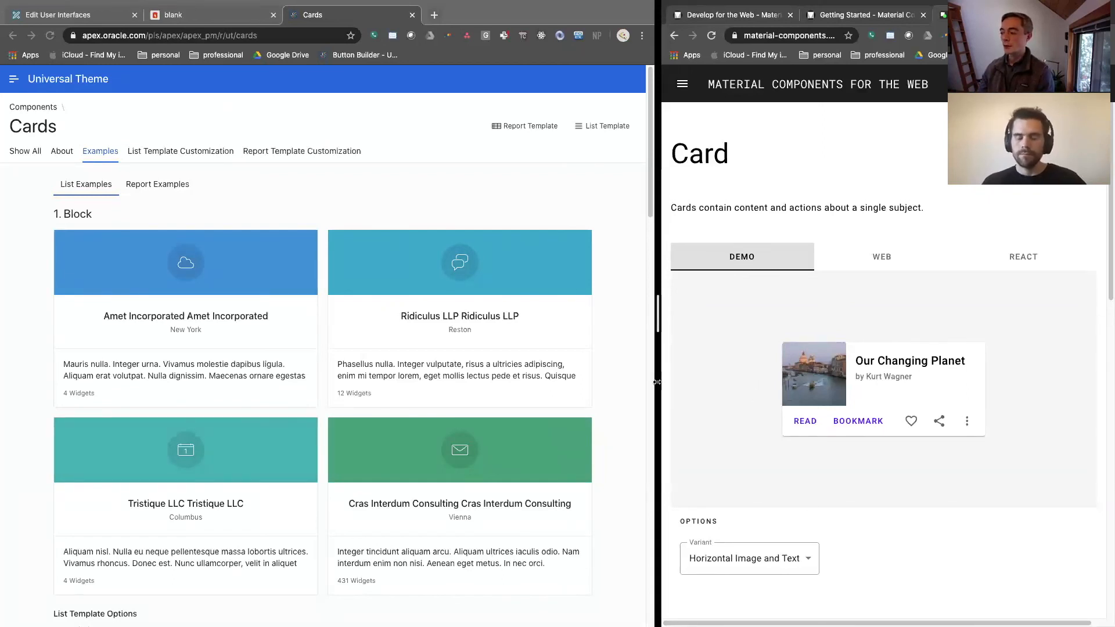
drag(659, 383, 528, 374)
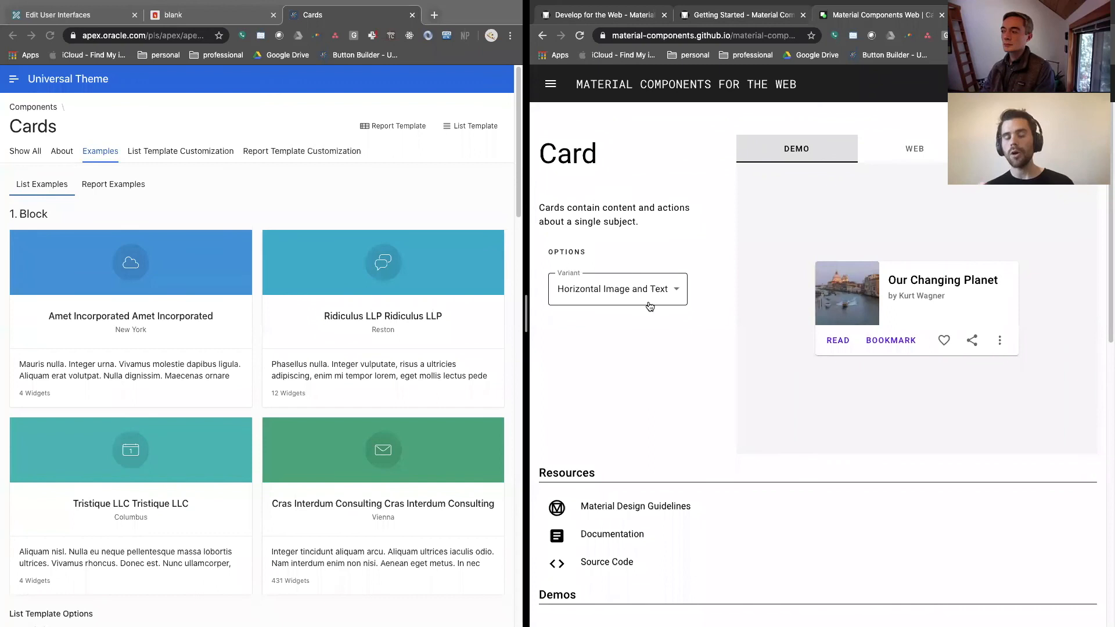
click(890, 158)
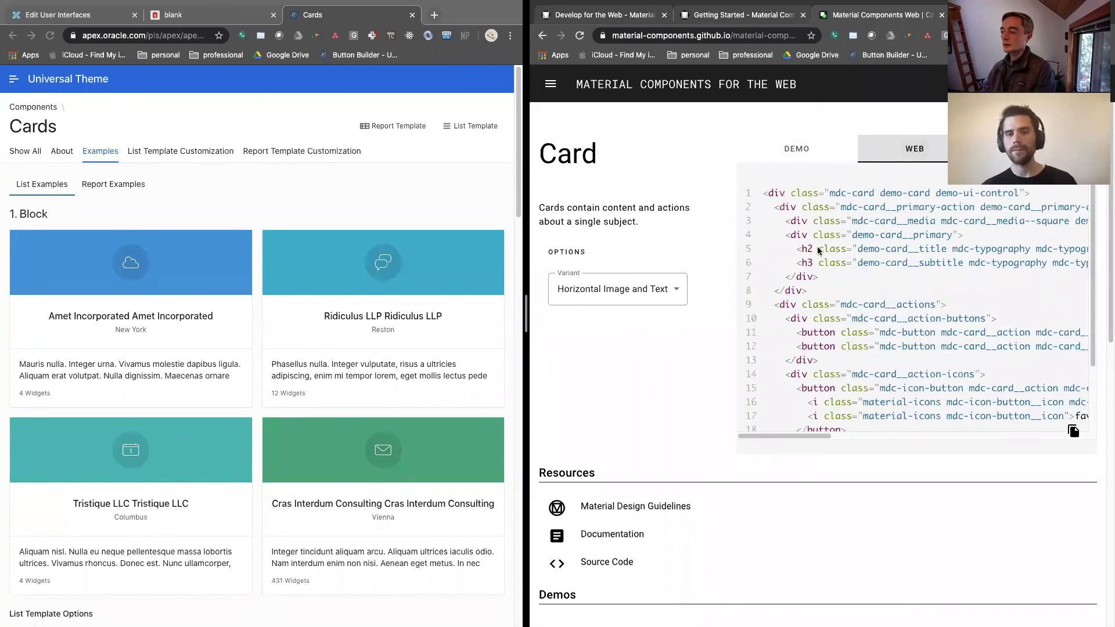
Examine the Material card's web code for the variants Basic, Text over Media, Header, Only Buttons and Only Icons in turn
click(644, 289)
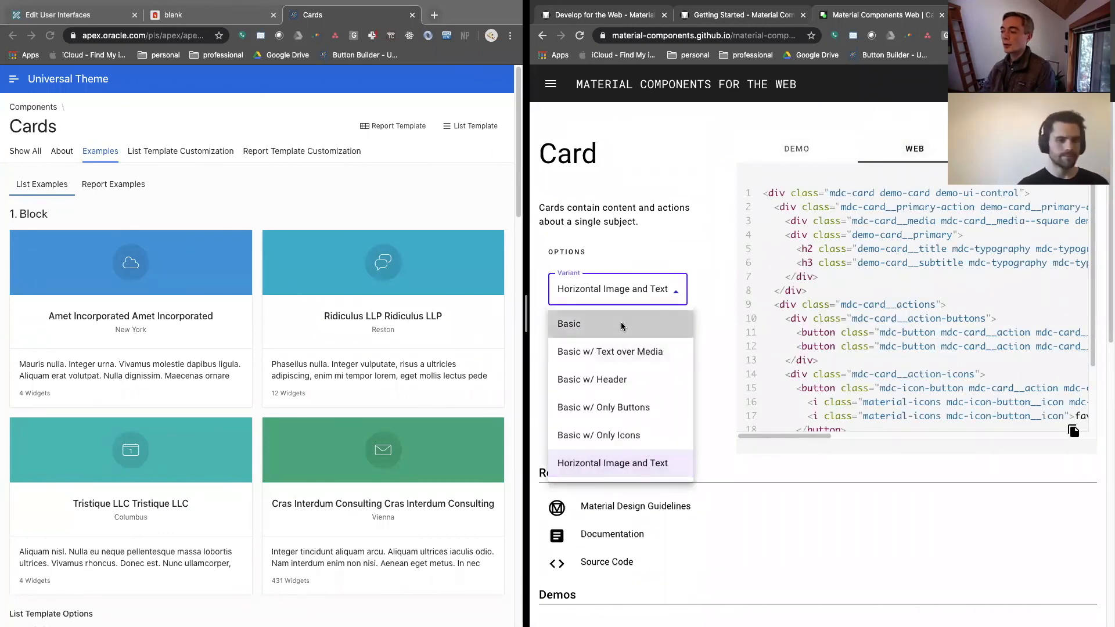
click(622, 325)
click(621, 291)
click(622, 349)
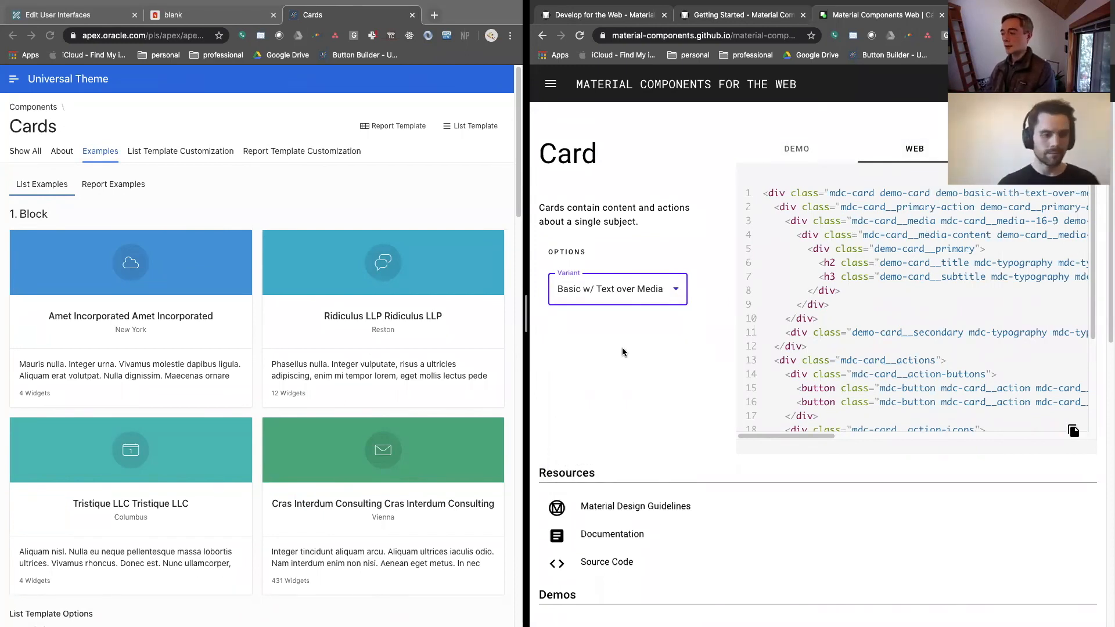
click(625, 294)
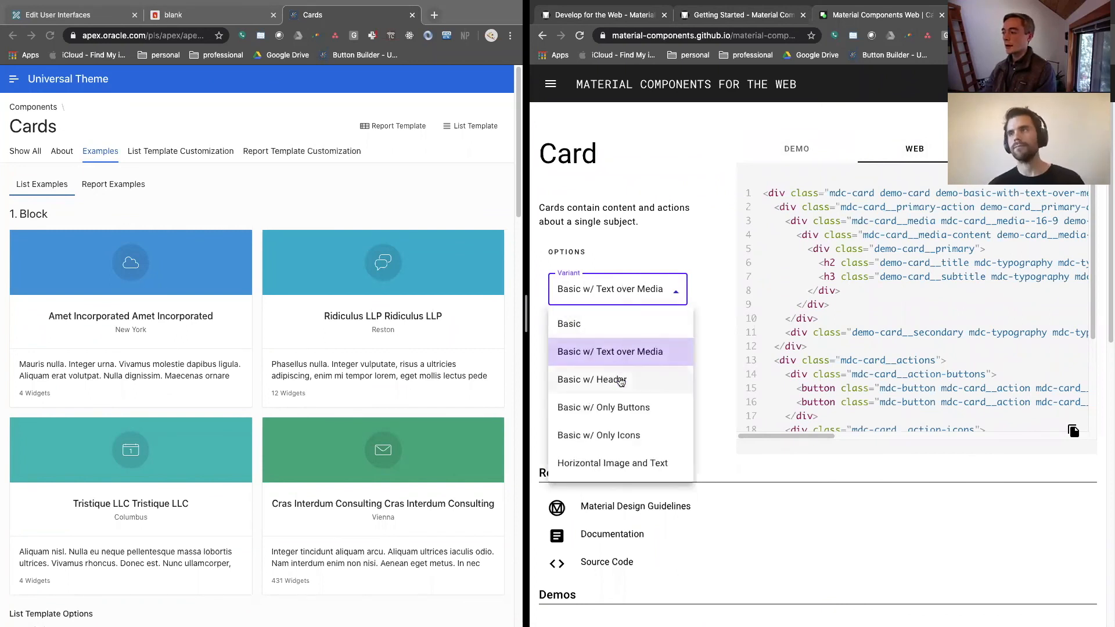
click(619, 377)
click(620, 299)
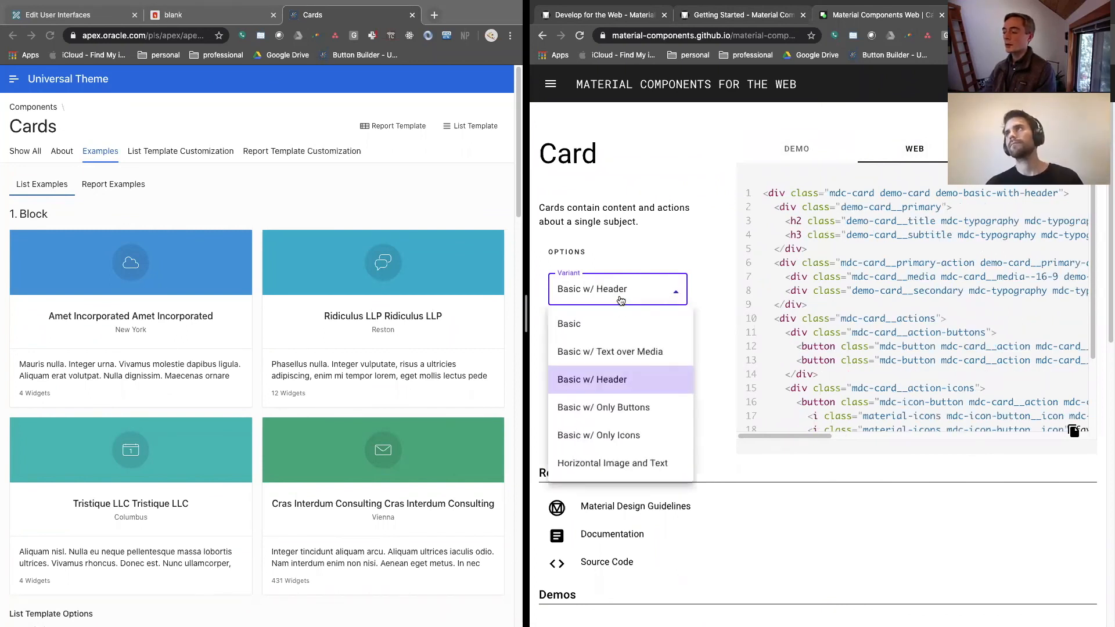
click(618, 410)
click(621, 300)
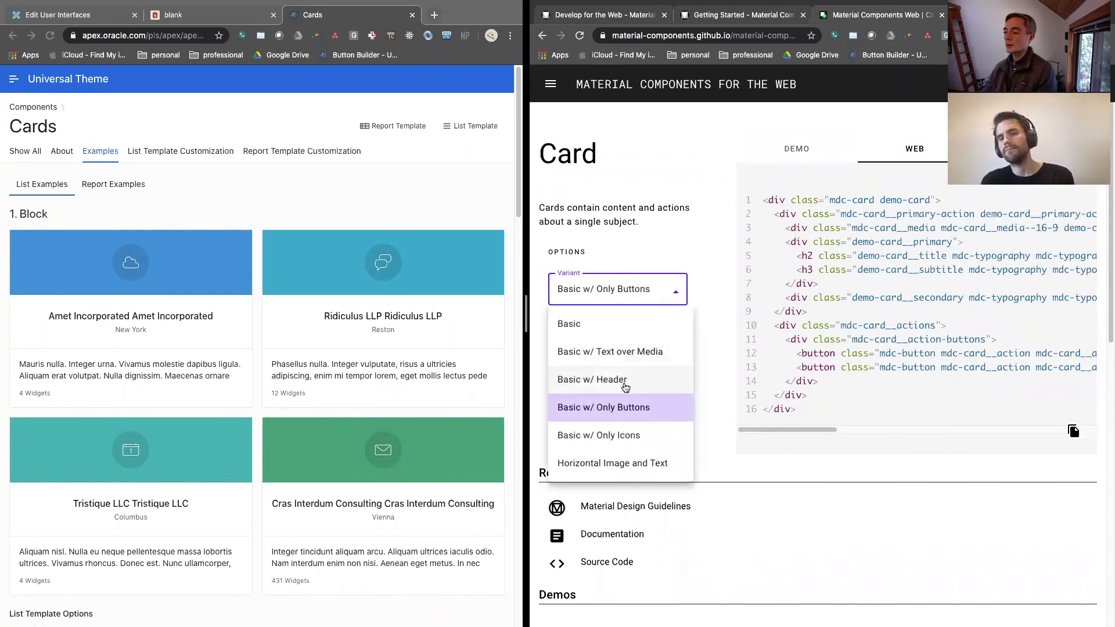
click(622, 435)
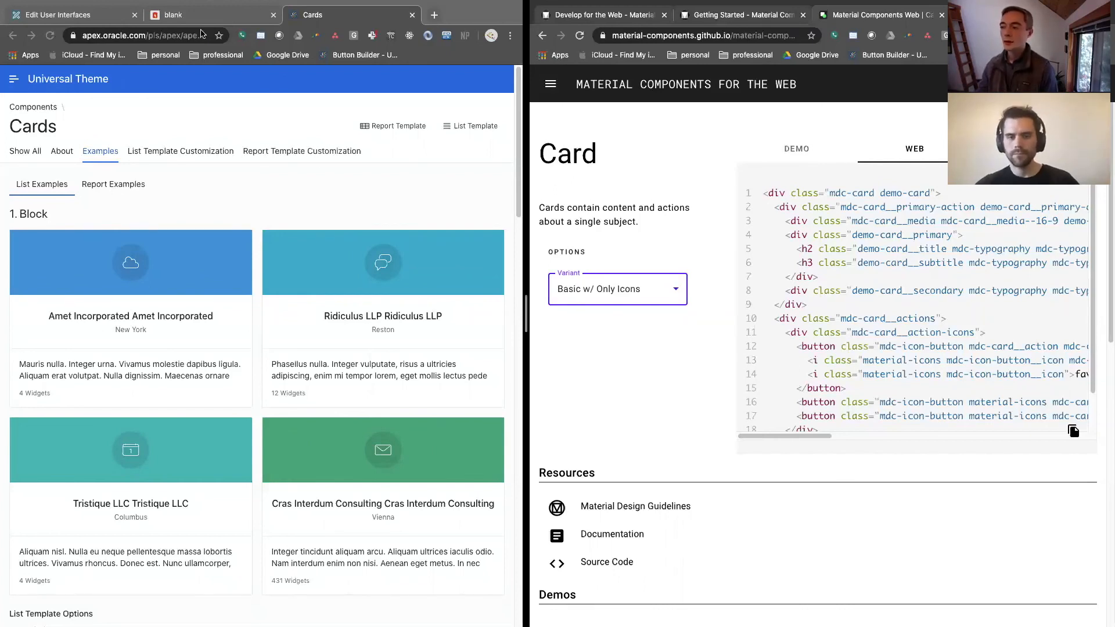
Return to the Sample Database Application and open its Products page from the navigation
click(157, 17)
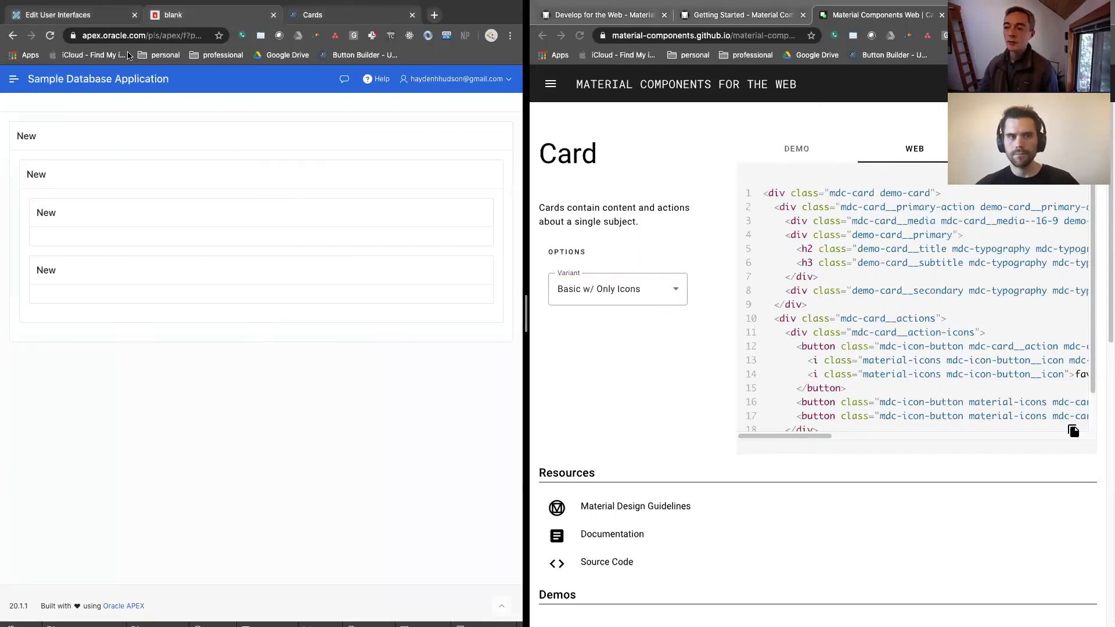
click(11, 81)
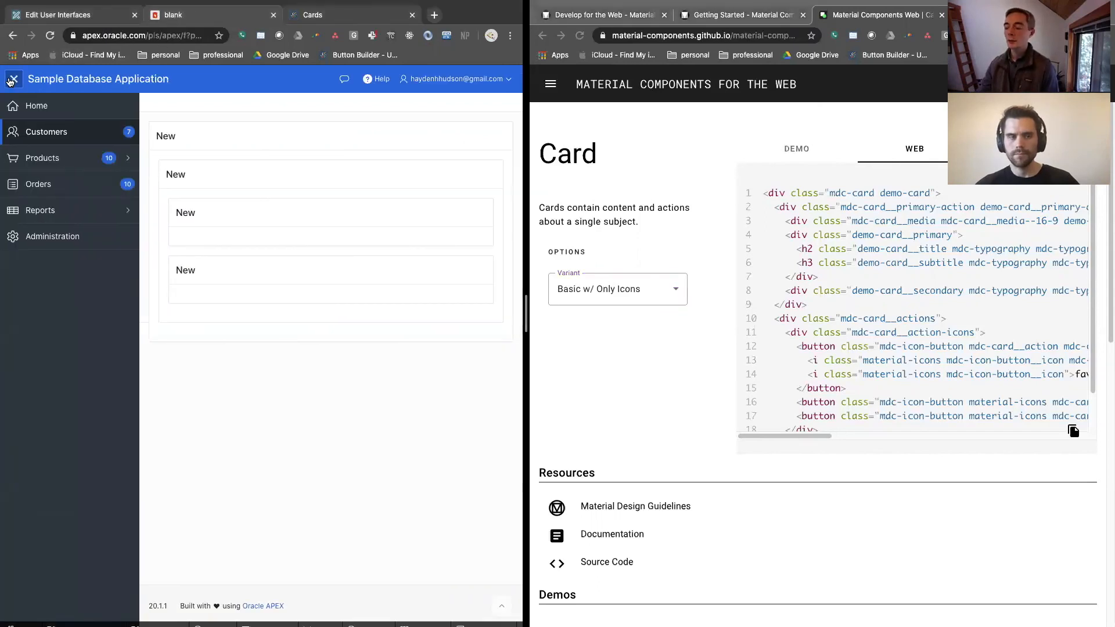
click(57, 138)
click(58, 158)
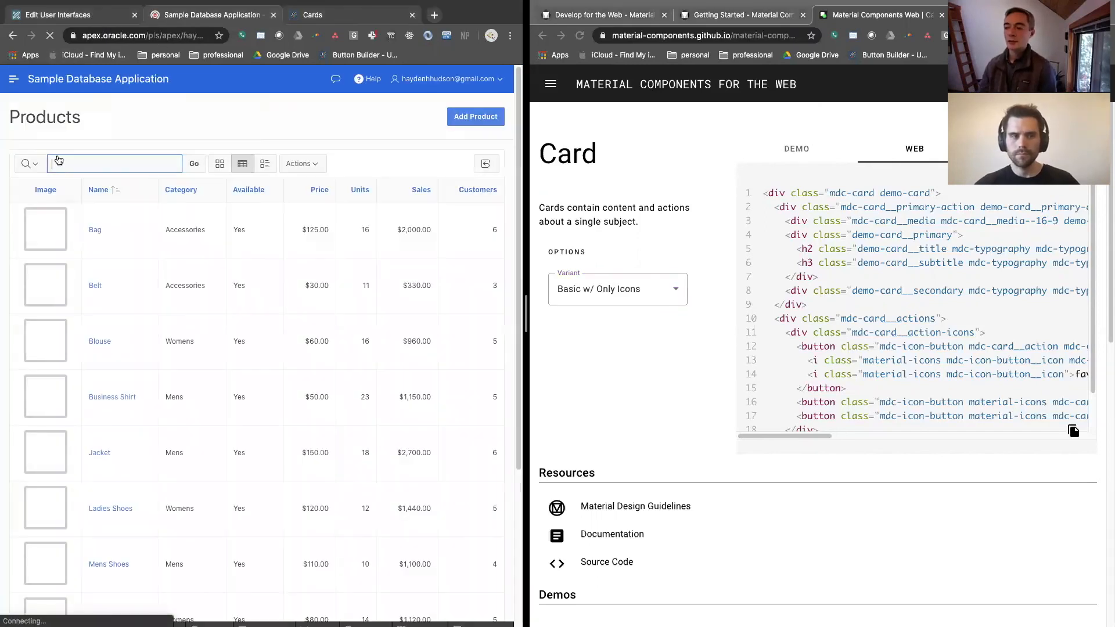
Show the Material card's demo and set its variant to Basic
click(803, 152)
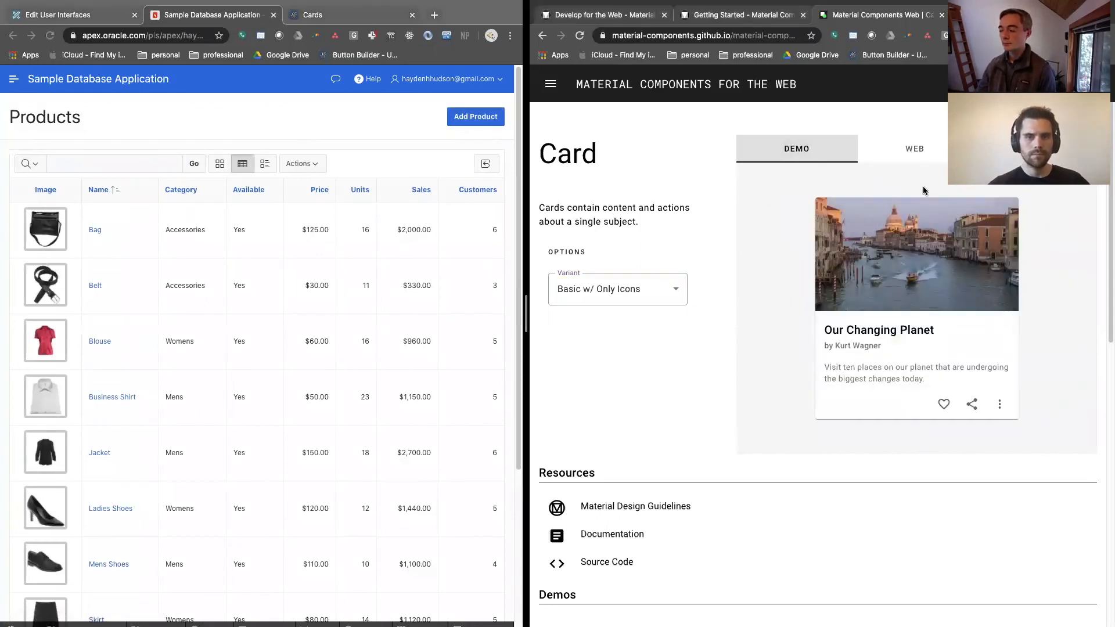
click(668, 302)
click(635, 324)
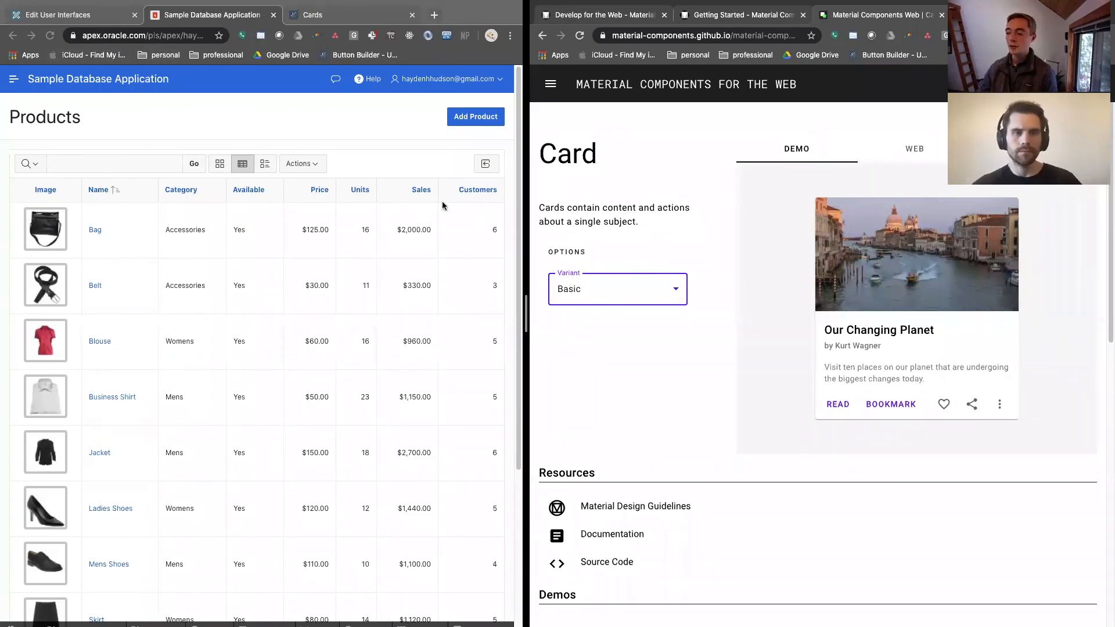
Open the Material Card Demo page under Products and compare its cards with the Basic Material card's web code and demo
click(335, 16)
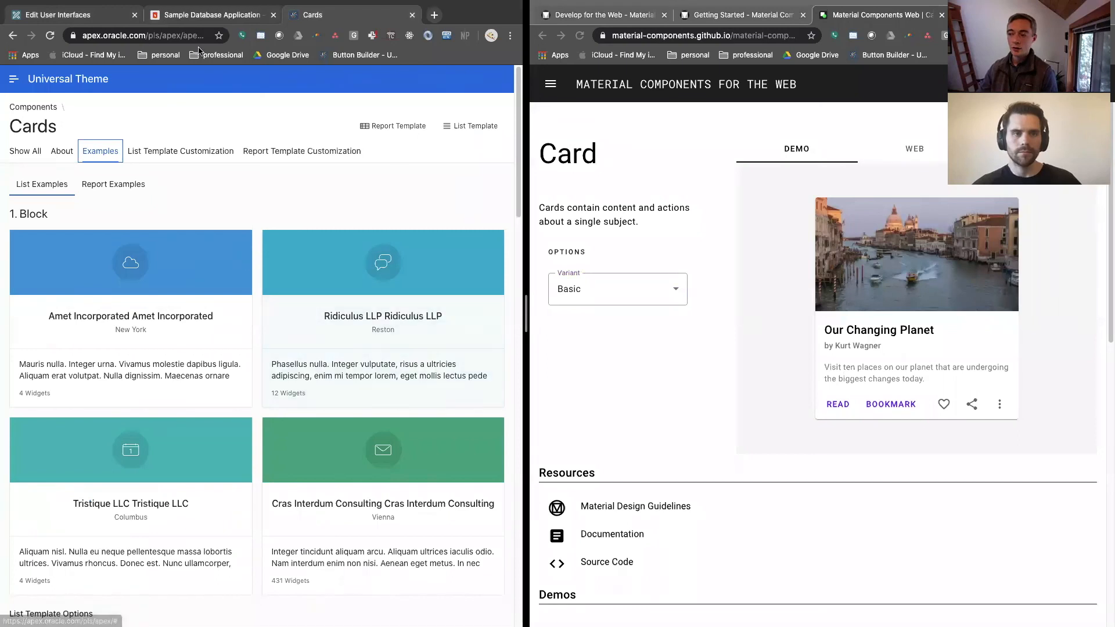
click(213, 15)
click(12, 78)
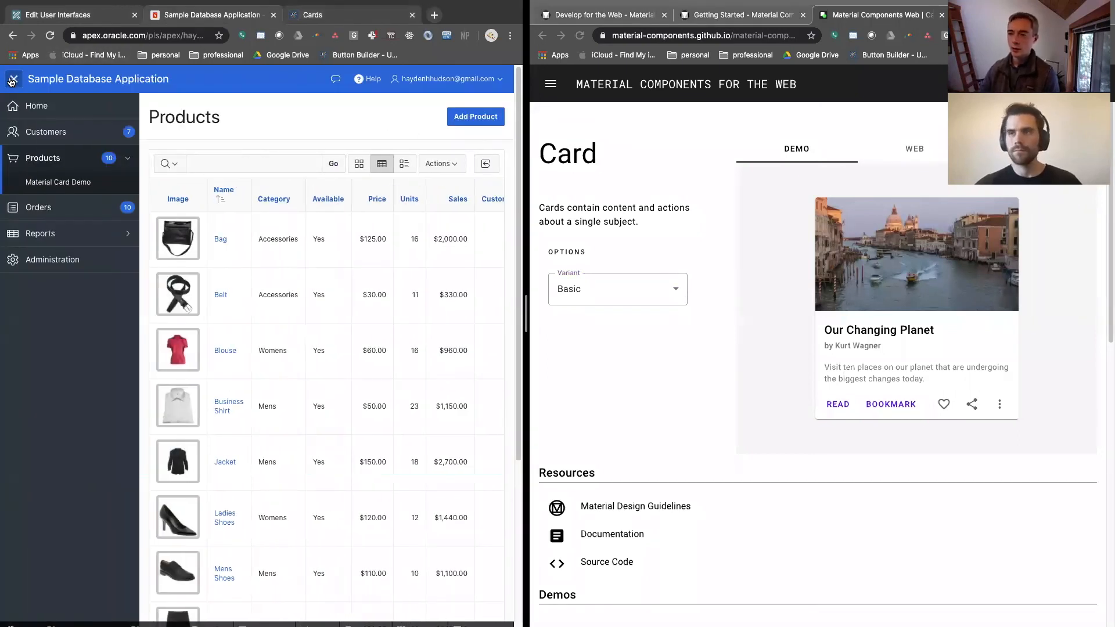
click(68, 184)
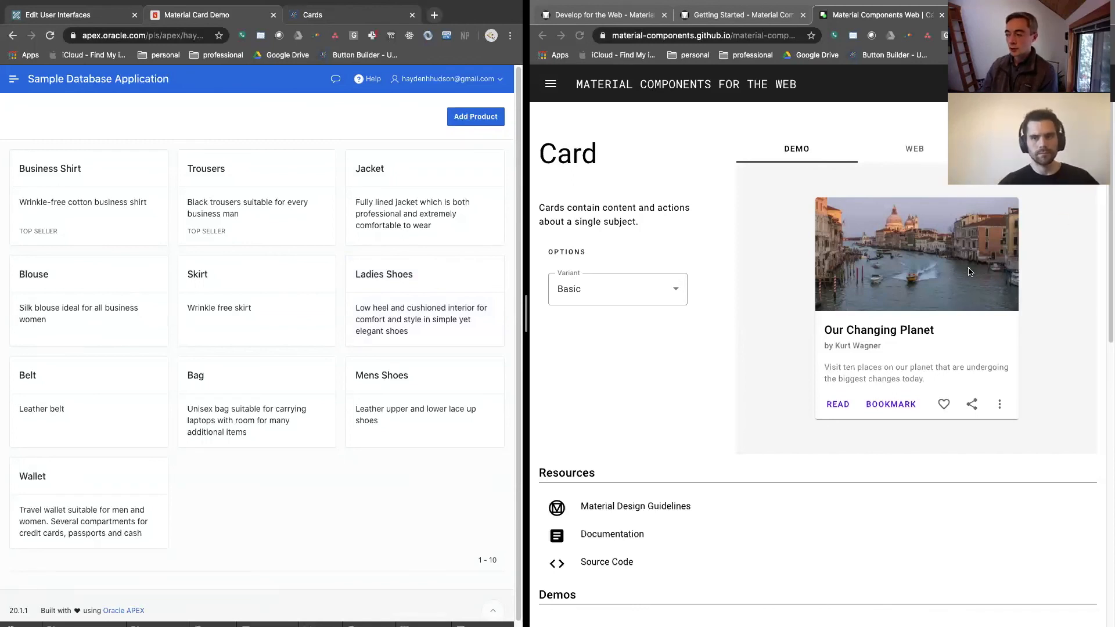
click(917, 146)
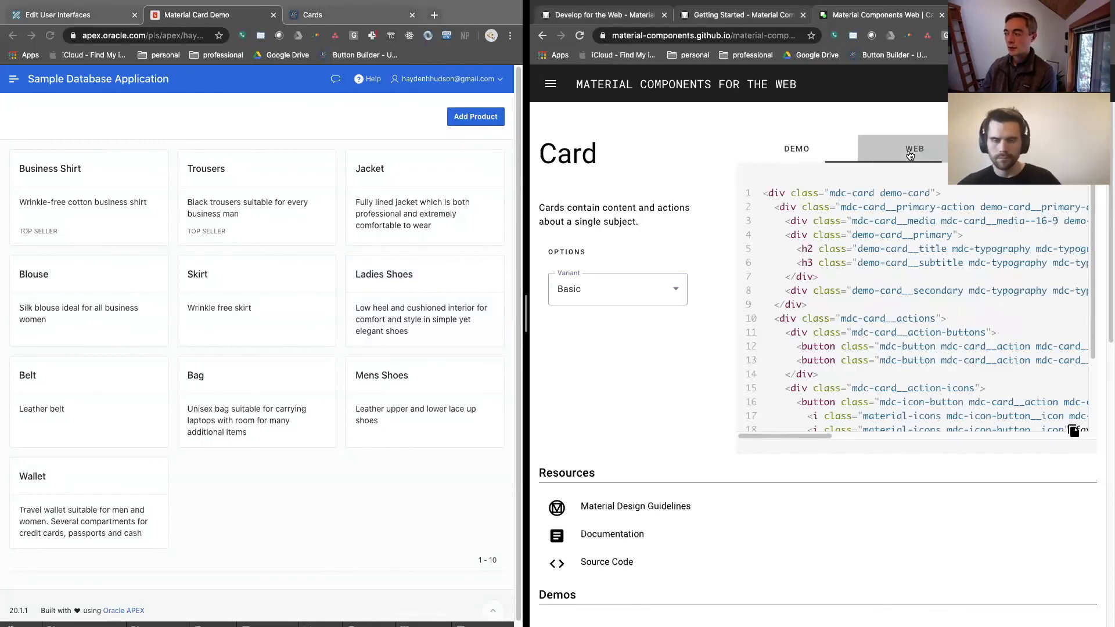
click(814, 152)
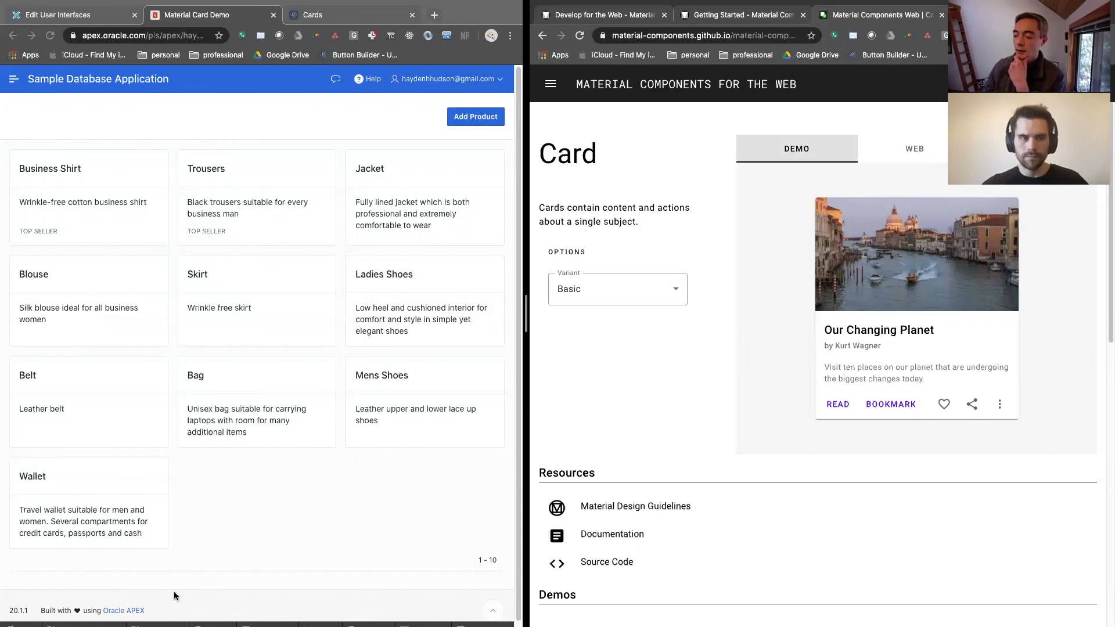
Open page 18 in Page Designer and inspect the Products region's source and report attributes, including its template
click(154, 581)
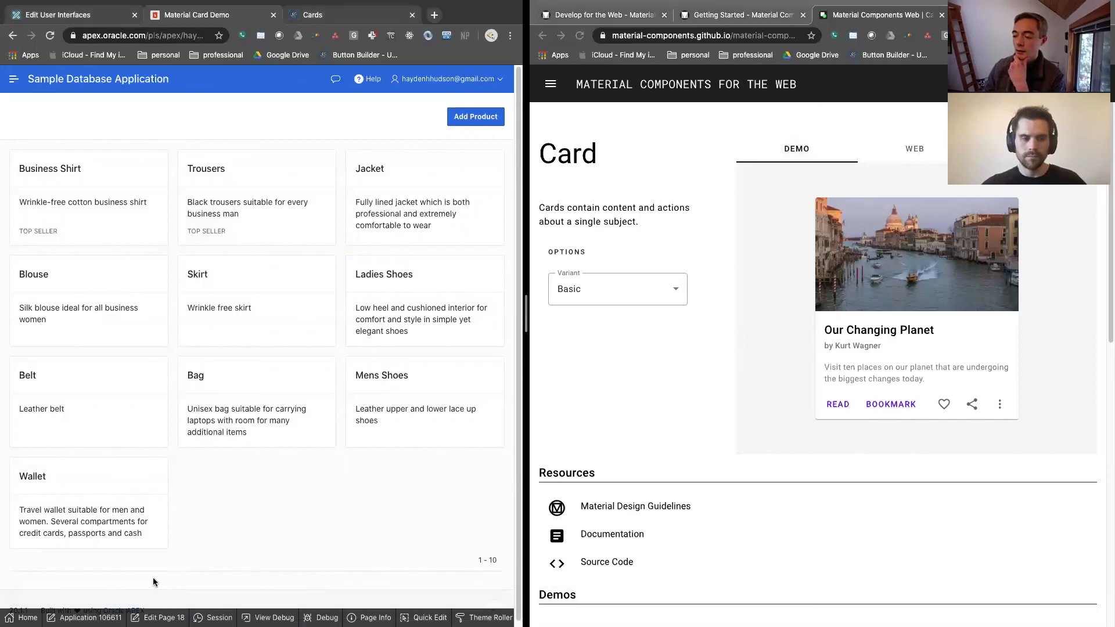
click(154, 617)
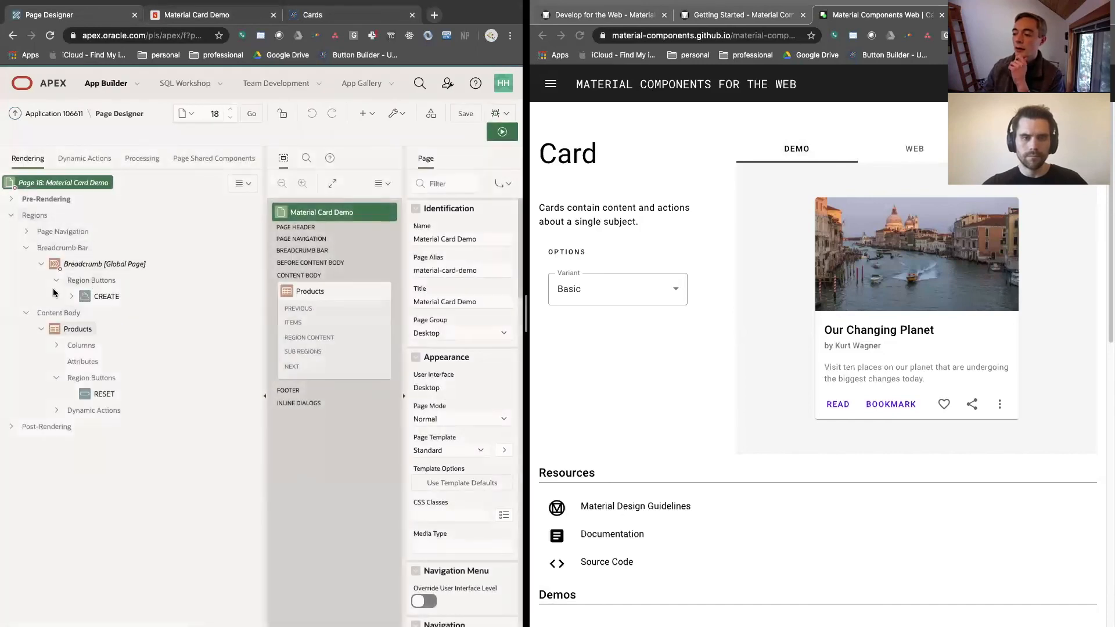
click(55, 330)
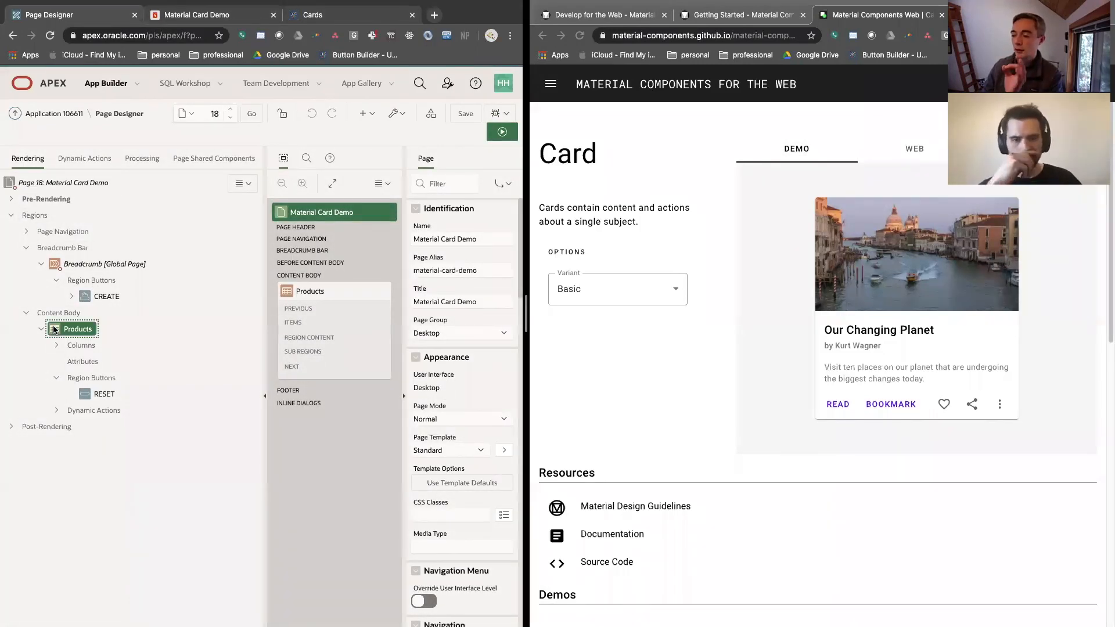
click(76, 362)
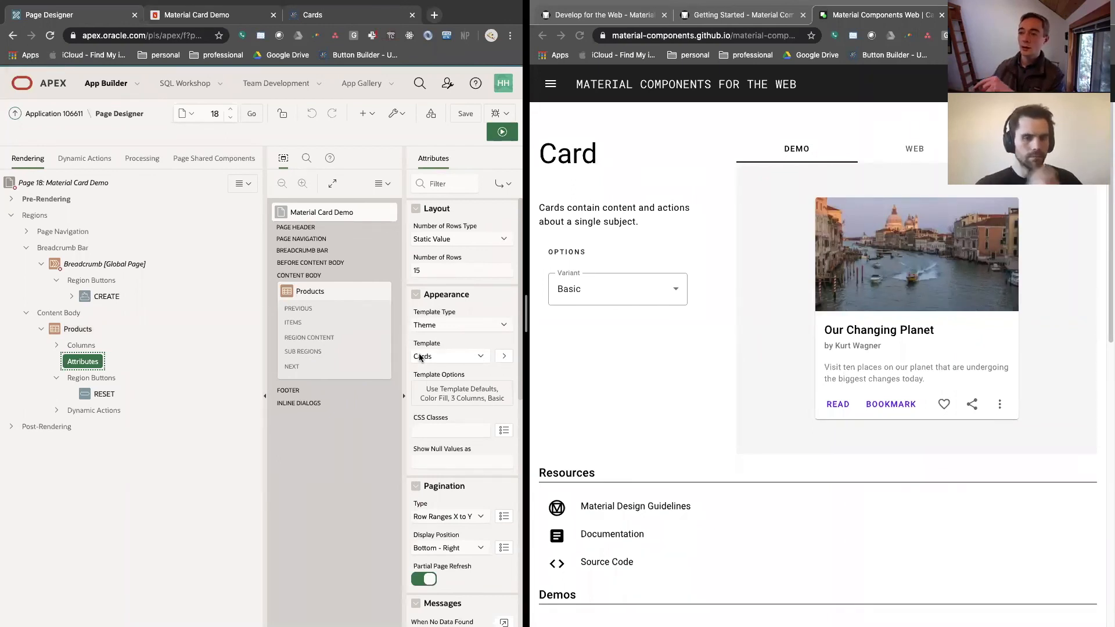
Open Templates in the application's Shared Components and filter the list to the Report type
click(62, 113)
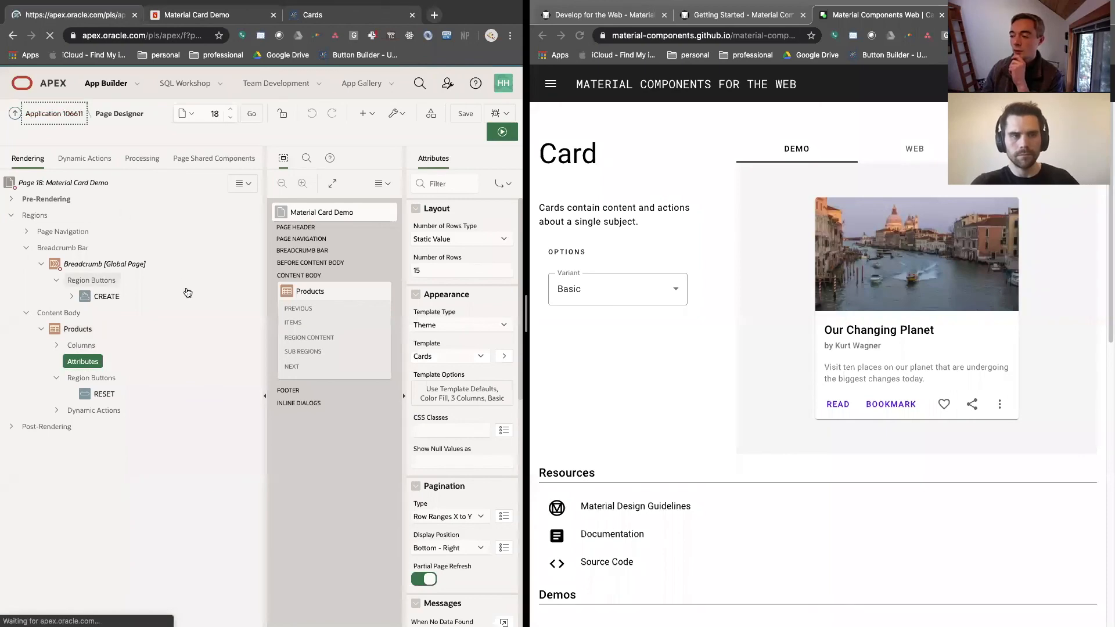
click(205, 236)
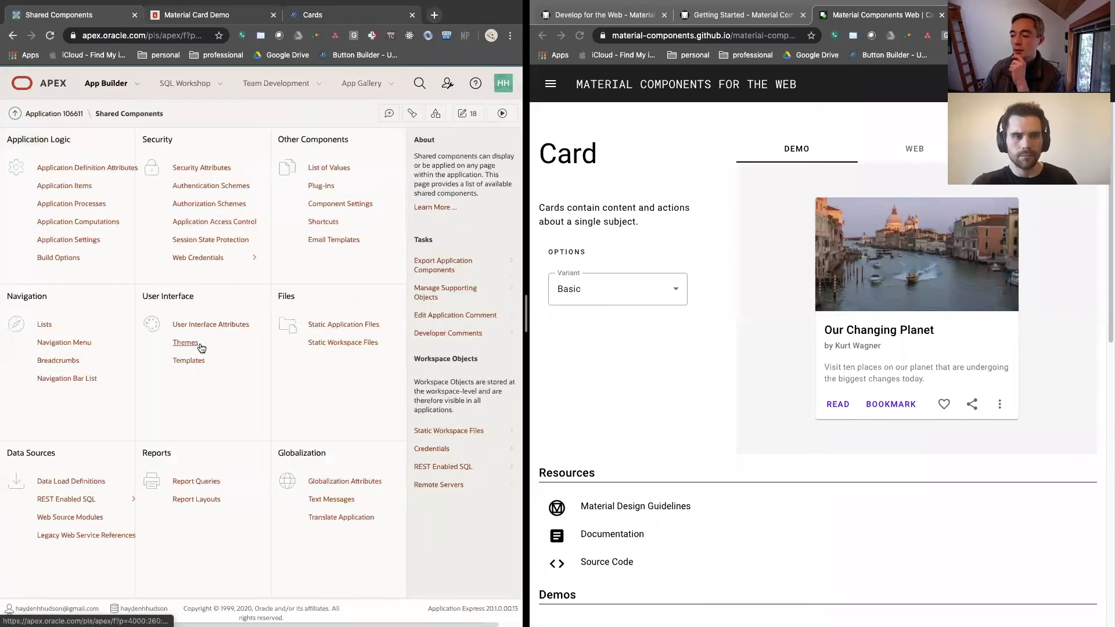
click(198, 363)
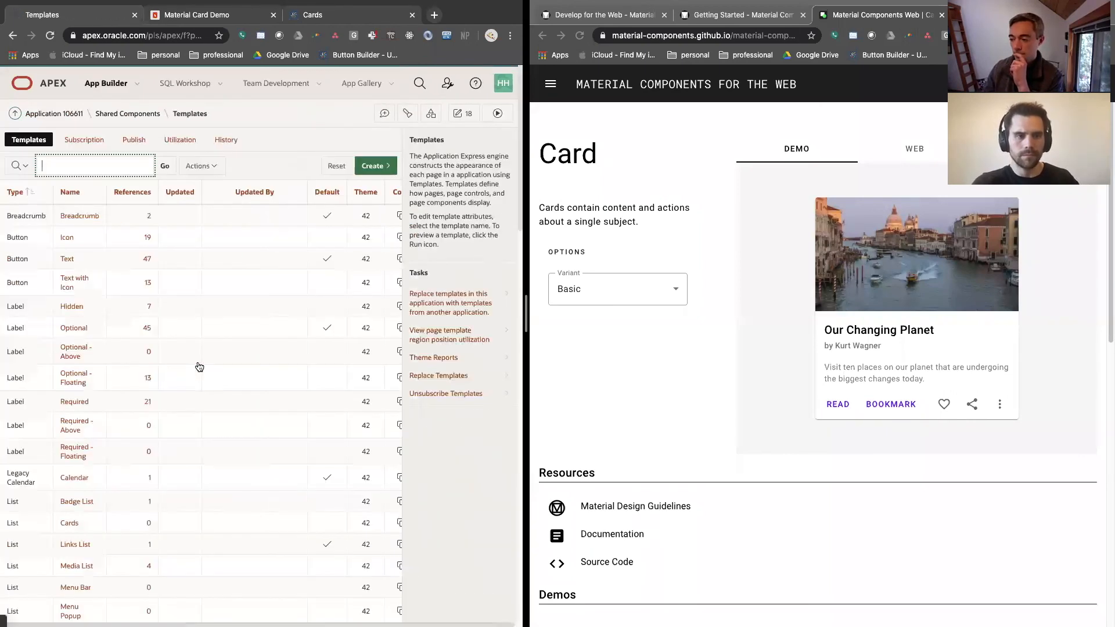
click(33, 193)
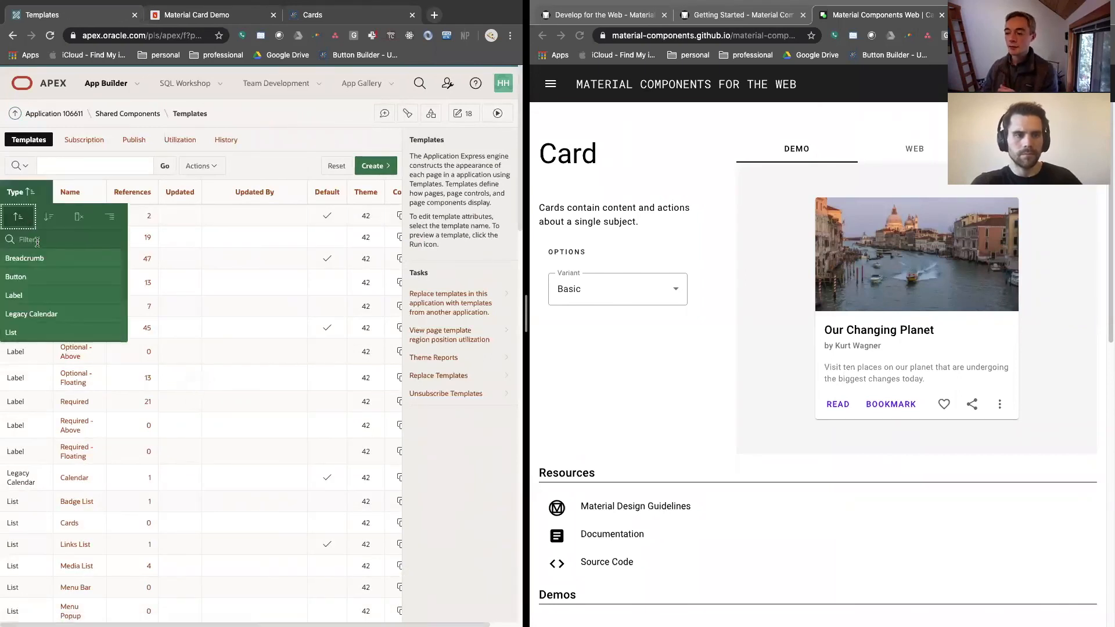
text(report)
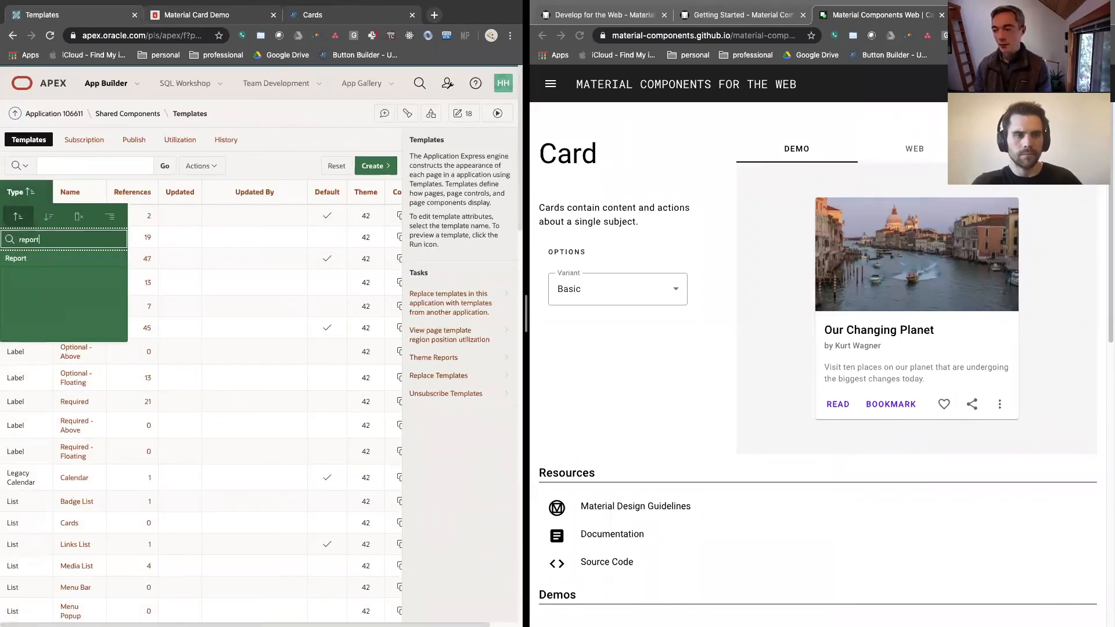
click(41, 260)
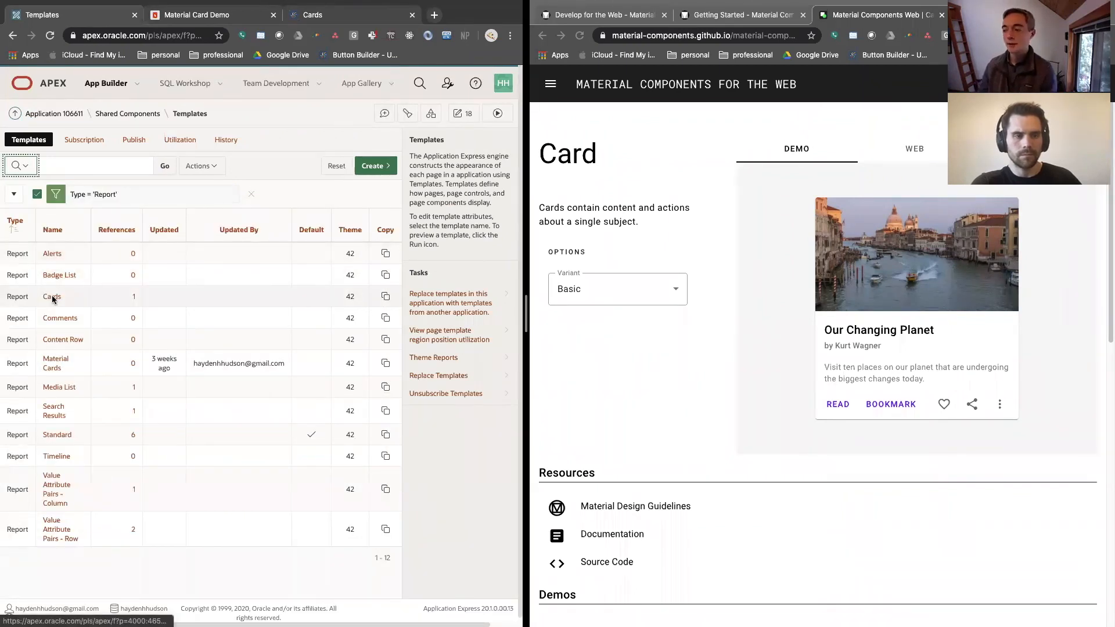
Copy the Cards report template as "material component cards" with the identifier MATERIAL_COMPONENT_CARDS
click(385, 296)
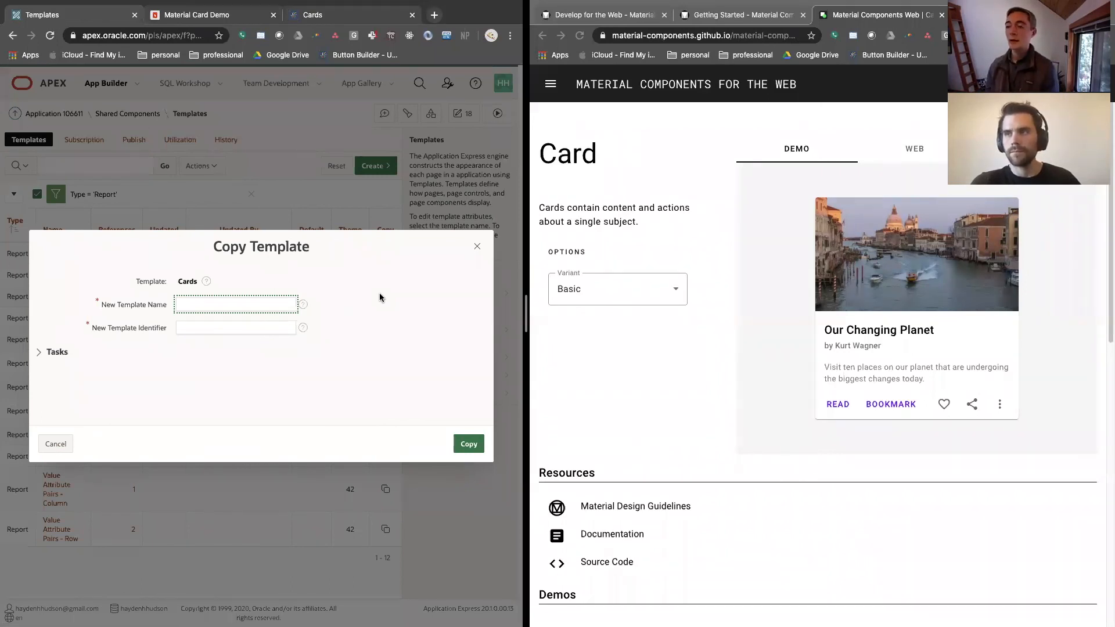
text(materi)
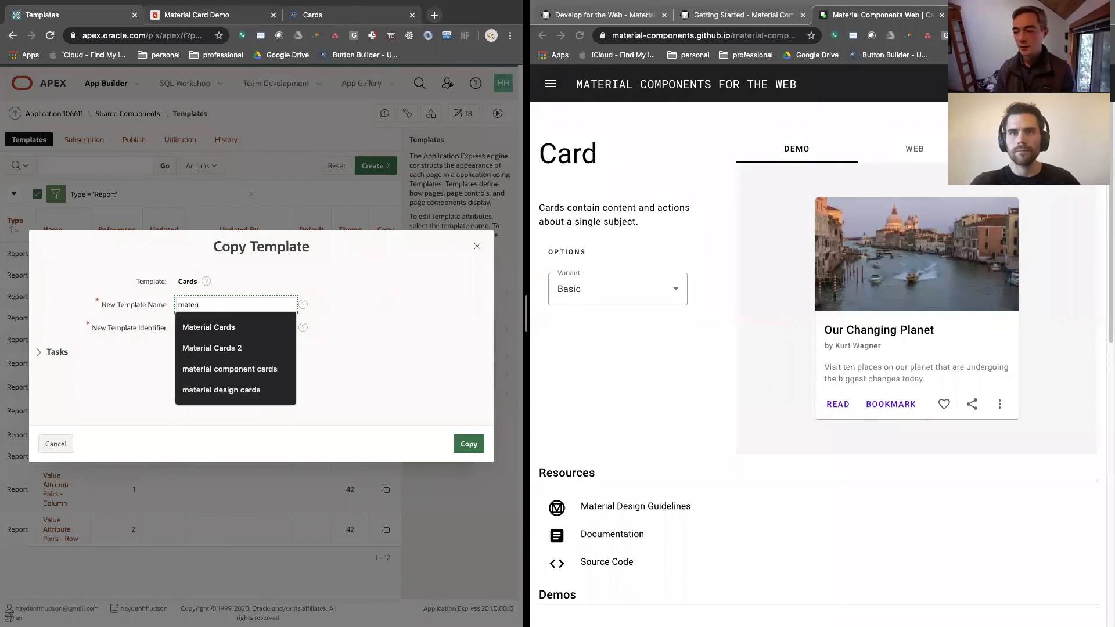
text(al component cards)
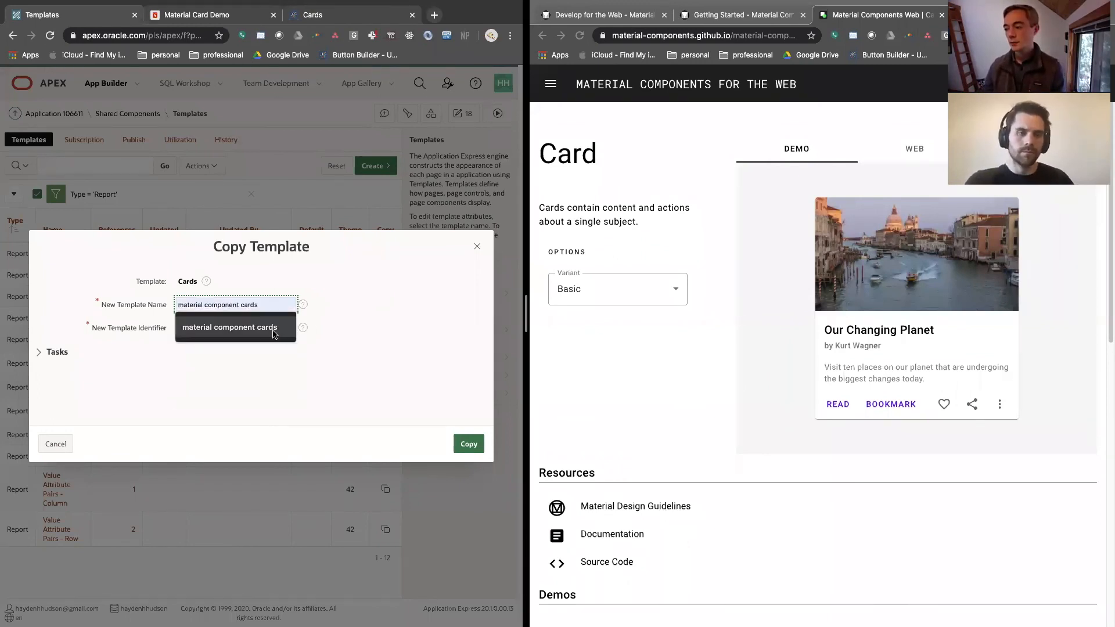
click(274, 333)
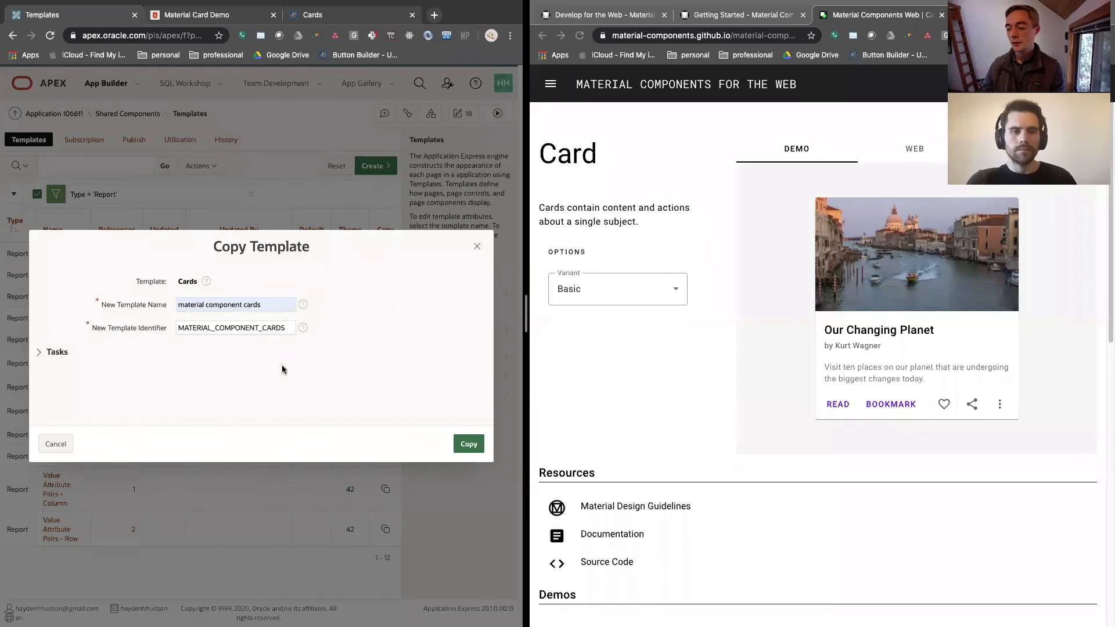
click(477, 451)
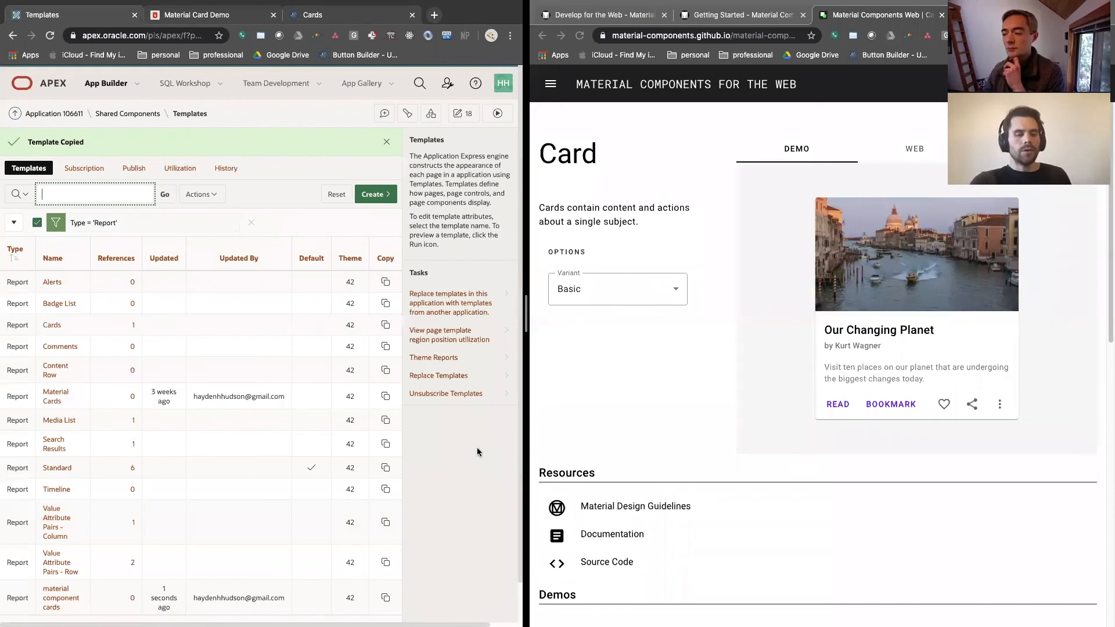
Open the material component cards template for editing and go past its template options to the Row Template 1 code
scroll(71, 560, down, 1)
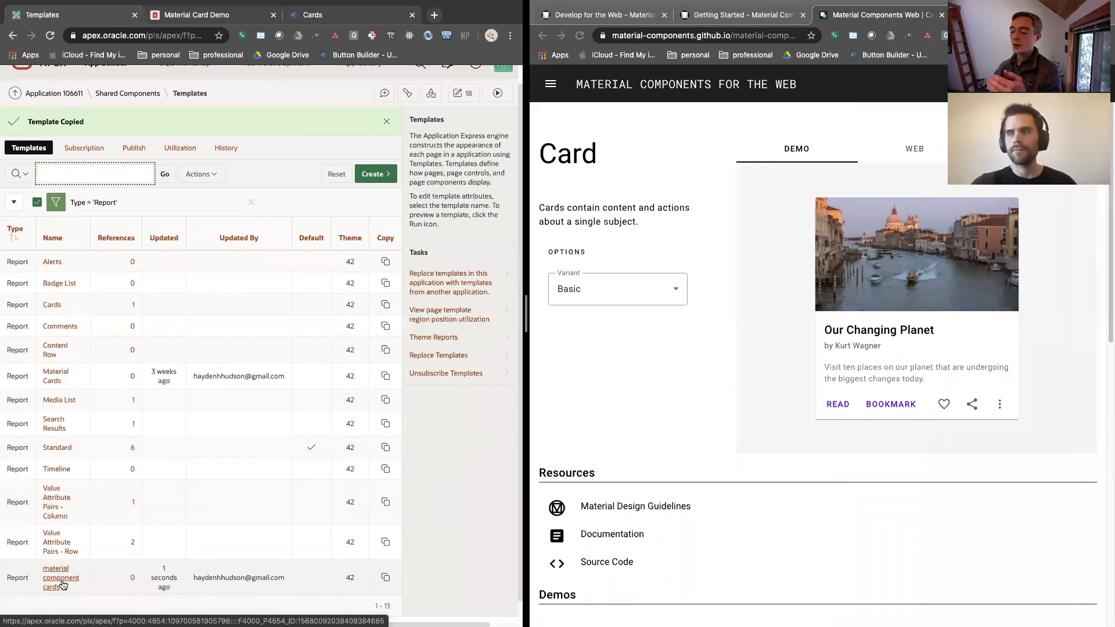
click(60, 578)
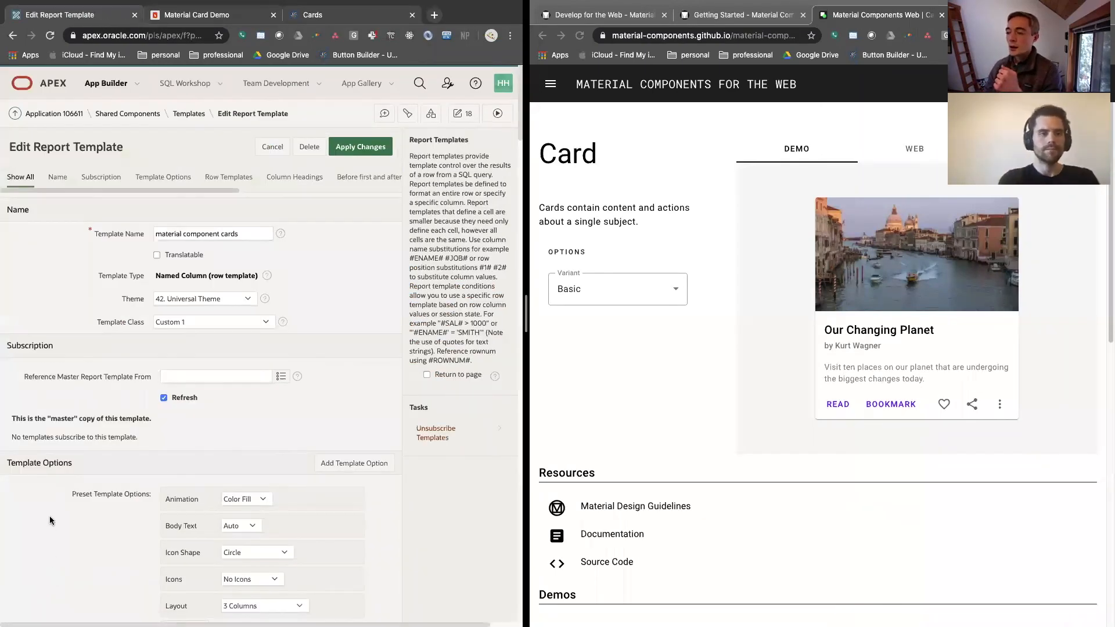
scroll(50, 515, down, 10)
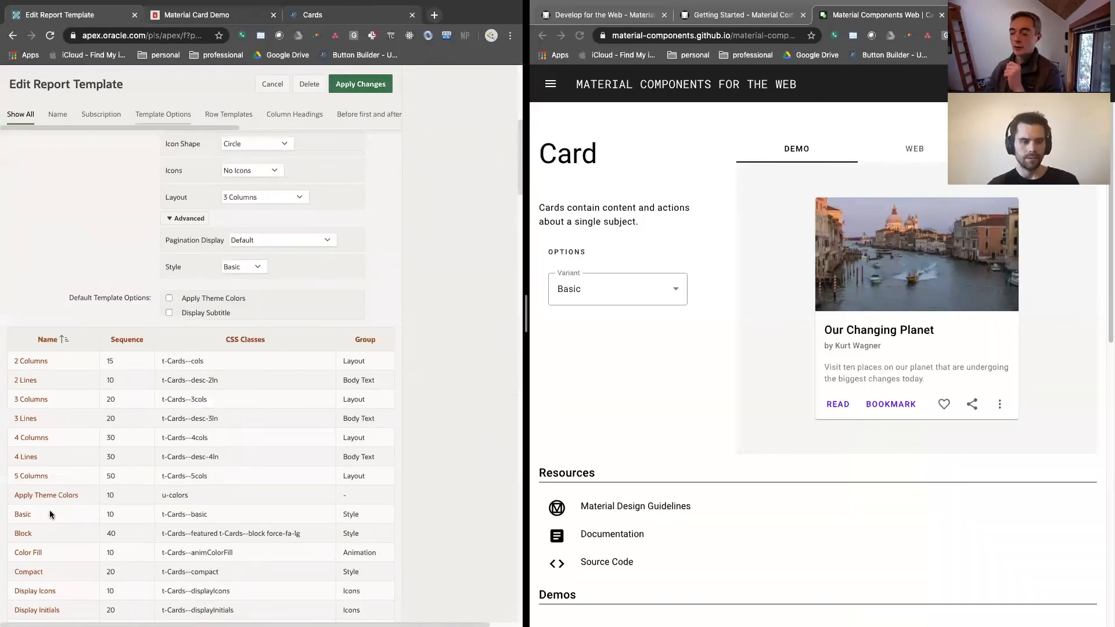
scroll(50, 514, down, 10)
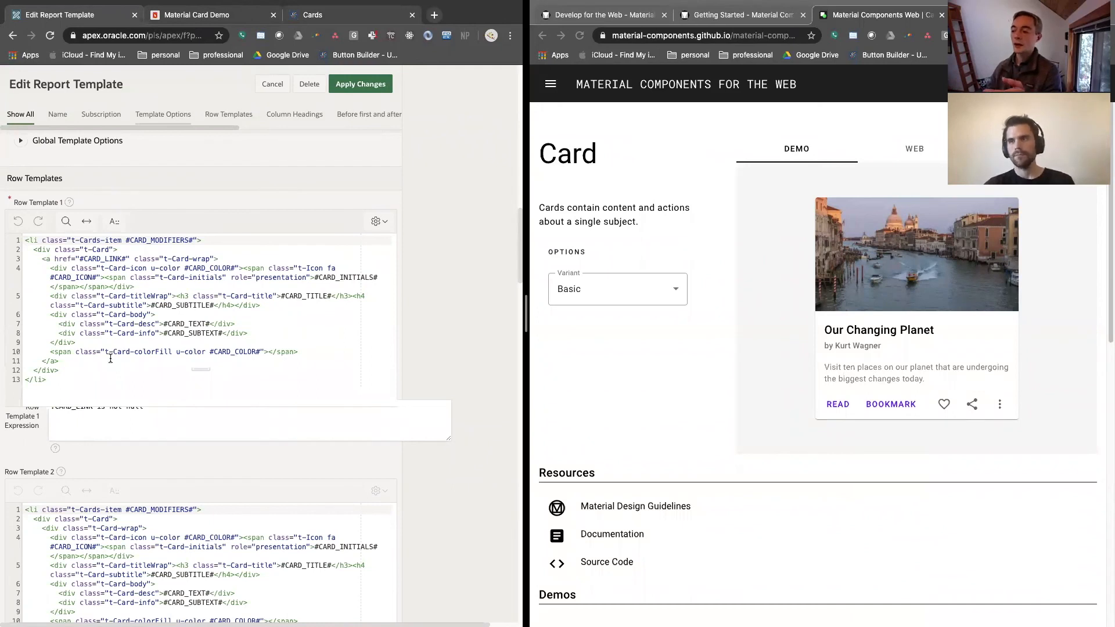
Examine Row Template 1's markup: the enclosing li element, the inner card div, and the #CARD_SUBTITLE# and #CARD_MODIFIERS# substitution strings
click(54, 381)
drag(53, 381, 24, 381)
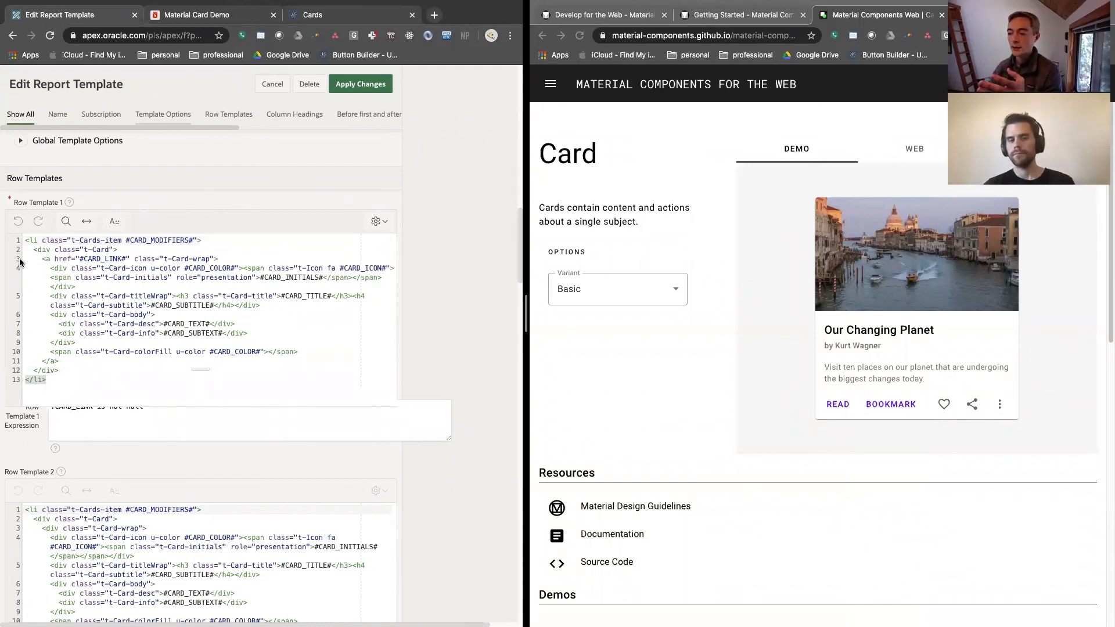
drag(23, 243, 201, 242)
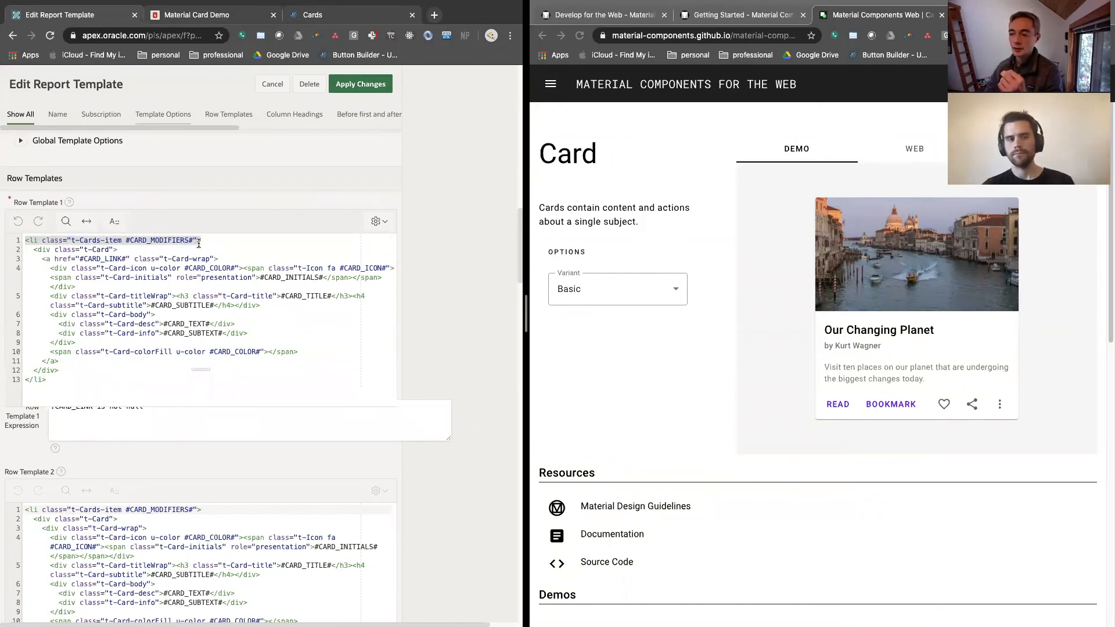
drag(33, 248, 67, 371)
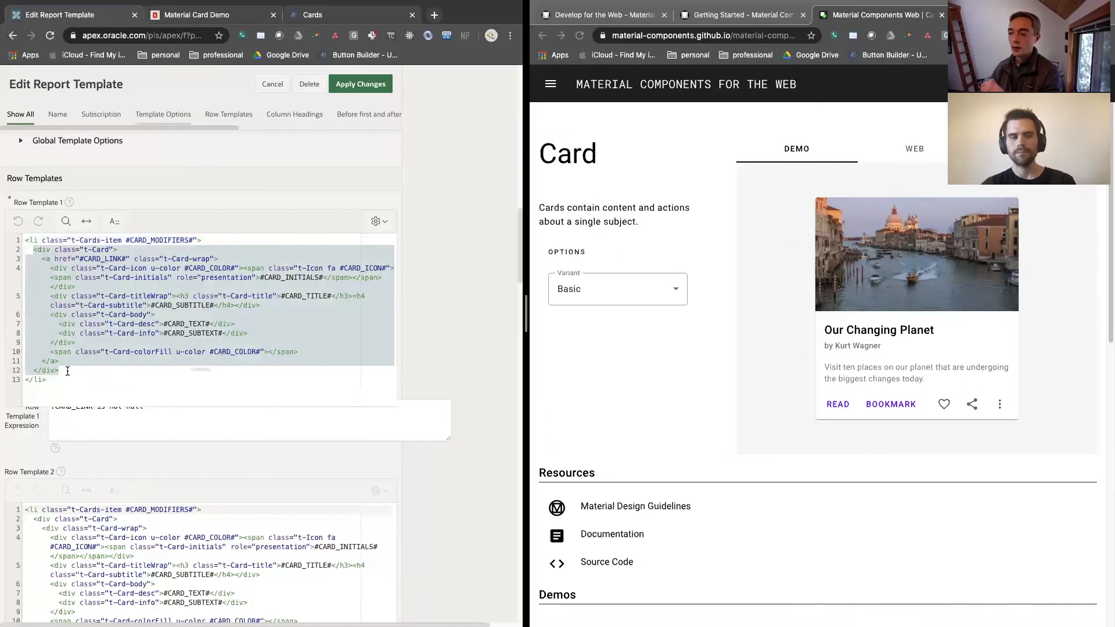
click(130, 268)
drag(152, 304, 210, 305)
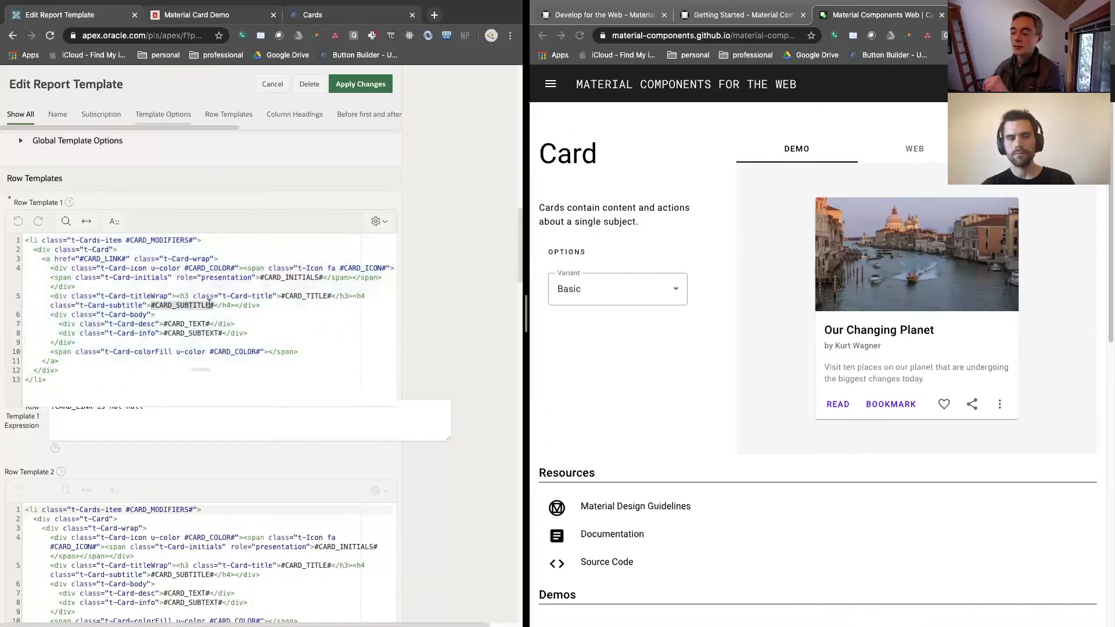
drag(126, 239, 194, 239)
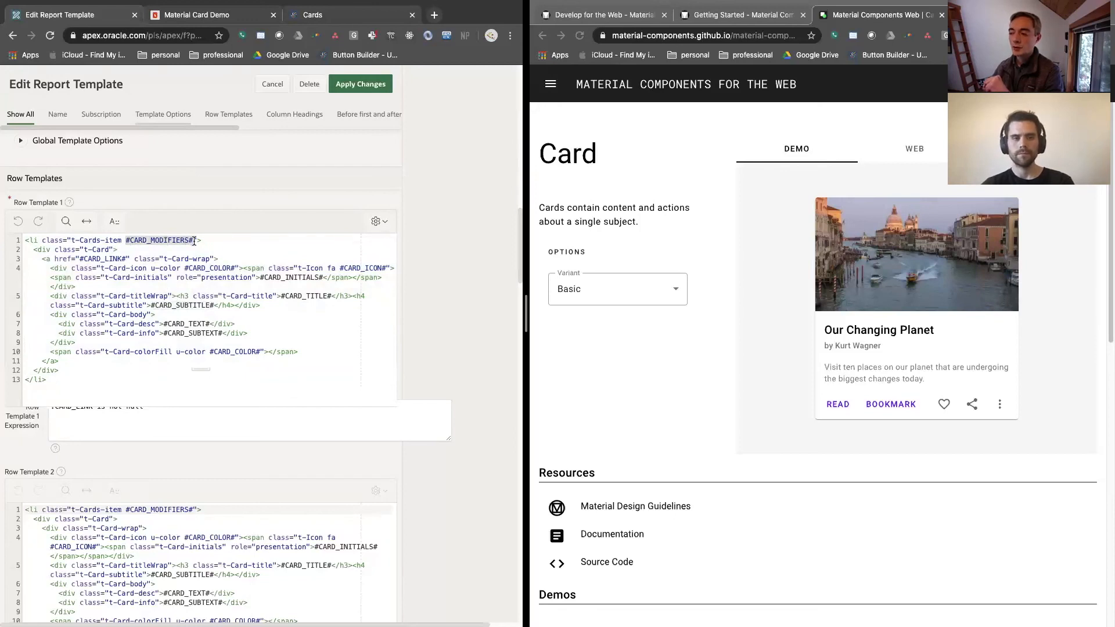
Open page 18 in Page Designer from the running demo page and review the CARD_ column aliases in the Products region's SQL query
click(212, 18)
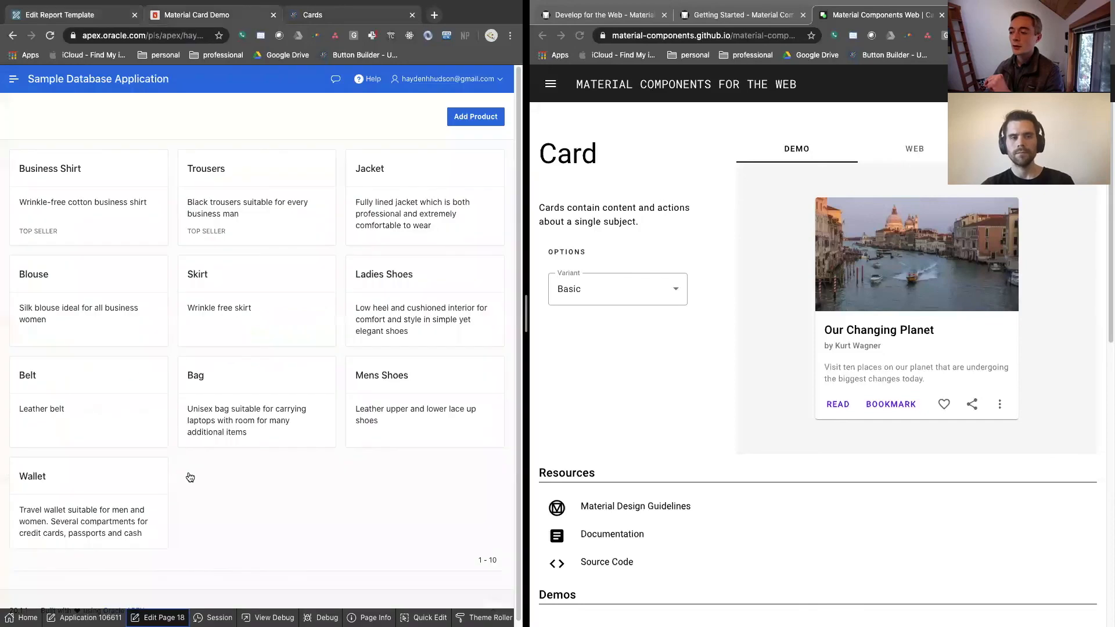
click(157, 618)
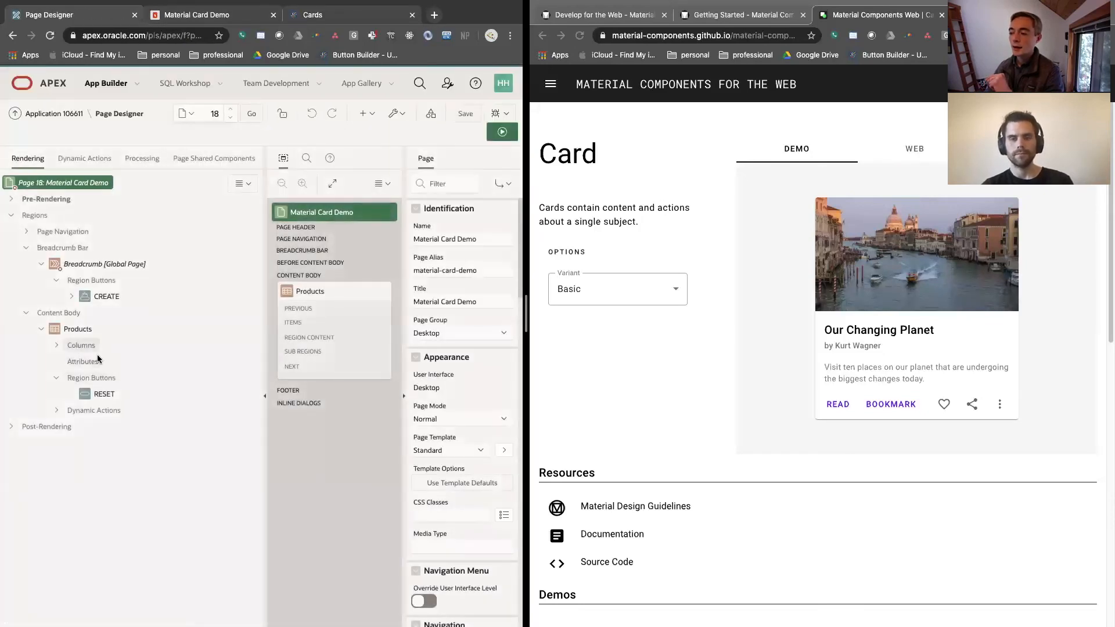
click(78, 328)
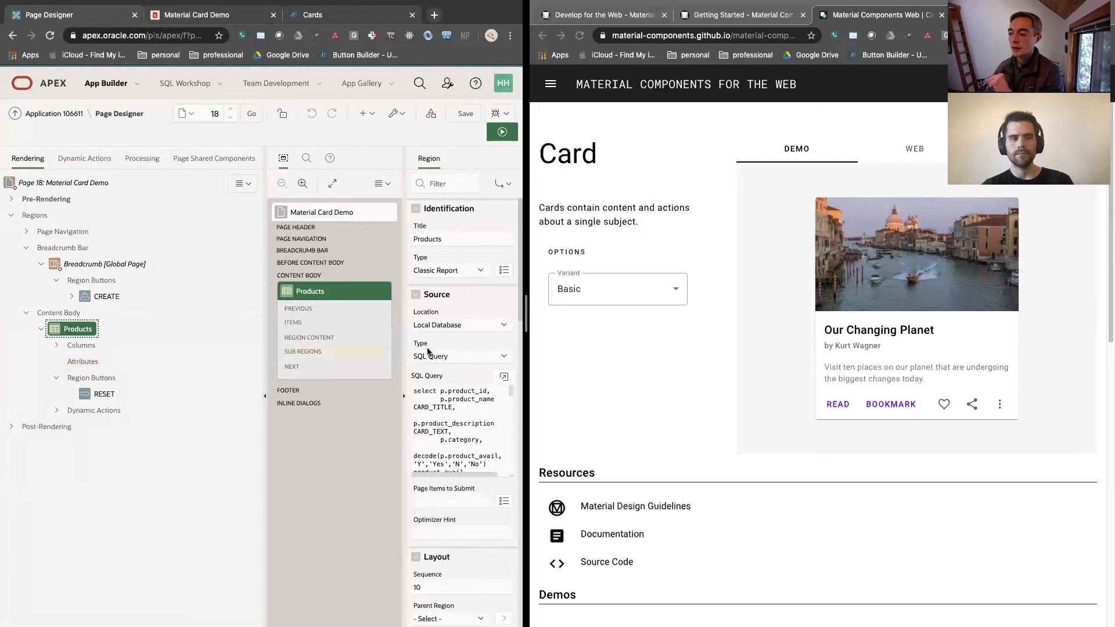
click(503, 377)
click(150, 272)
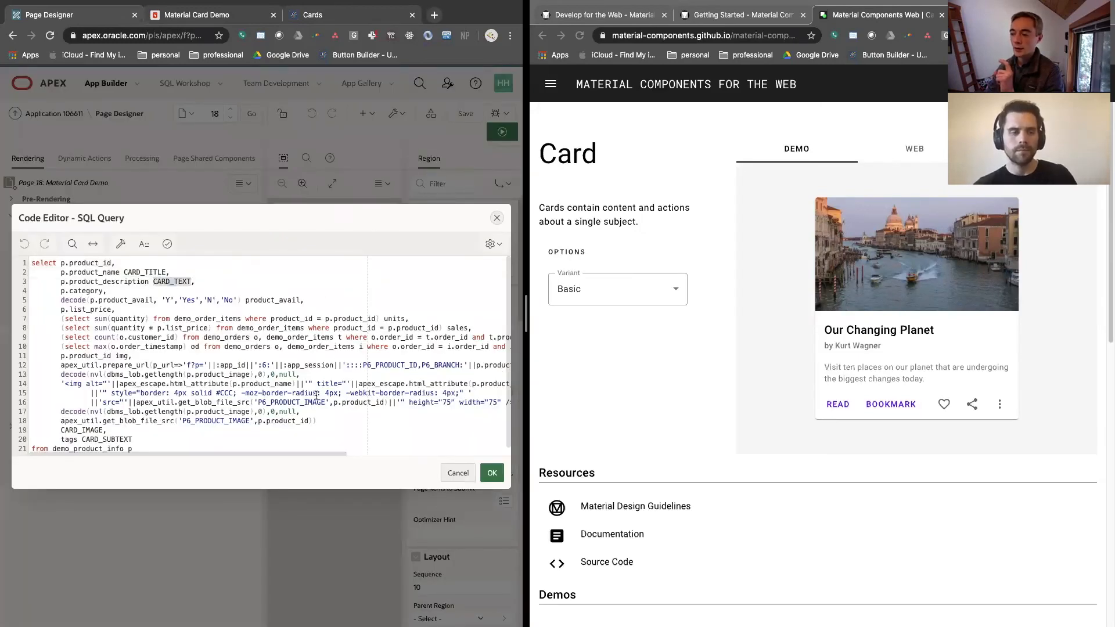
double_click(102, 440)
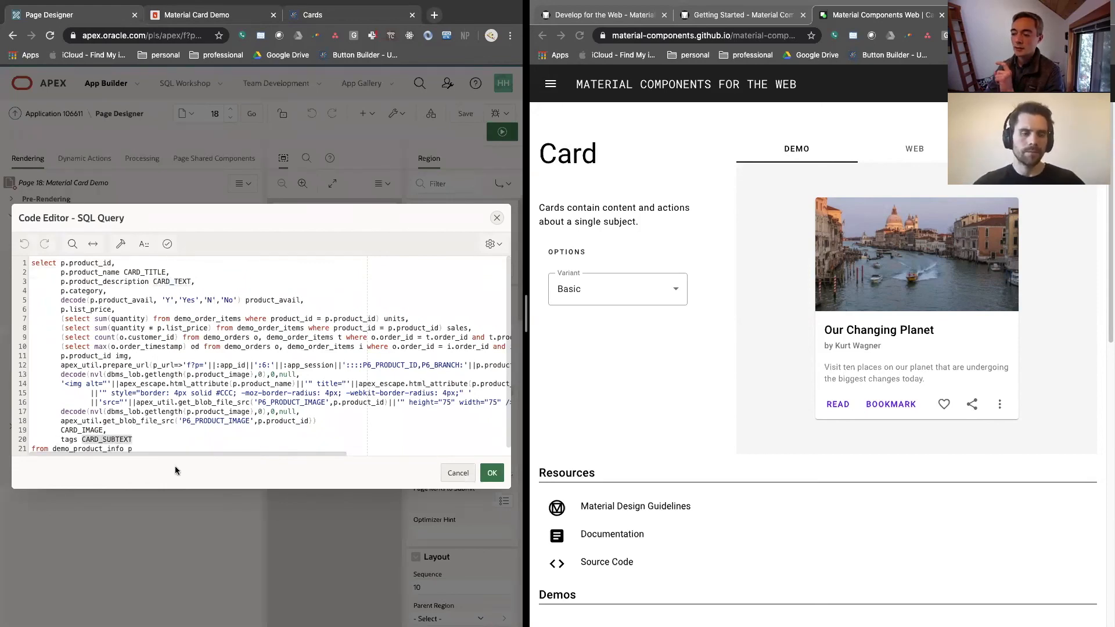
click(494, 217)
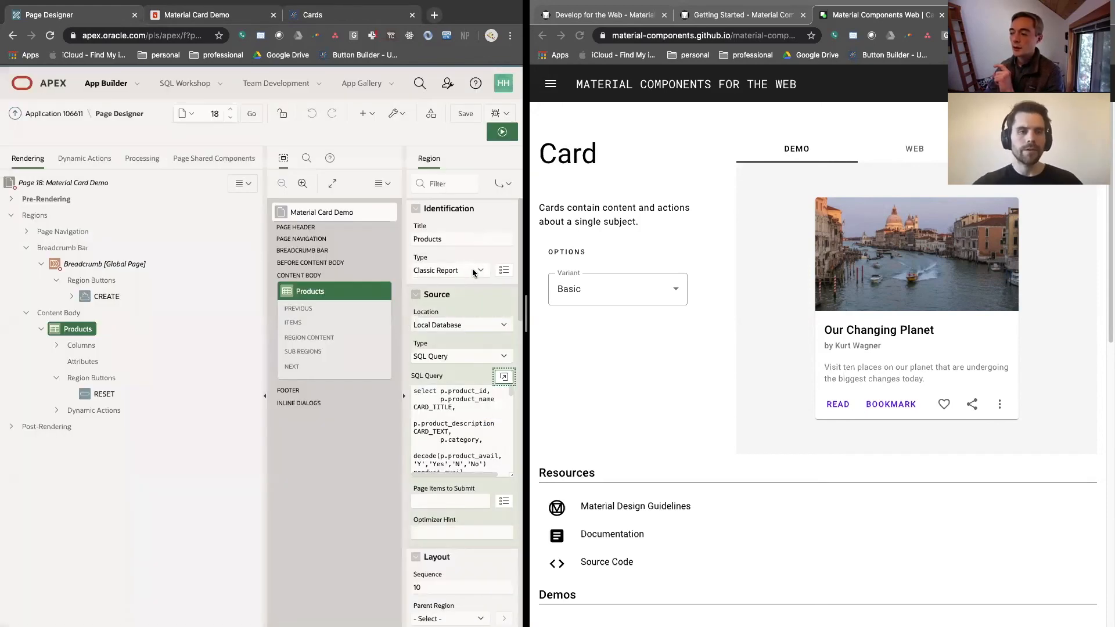
Go from the Products region's report attributes back to the material component cards template and examine the li tag in Row Template 1
scroll(465, 376, down, 1)
scroll(465, 376, down, 4)
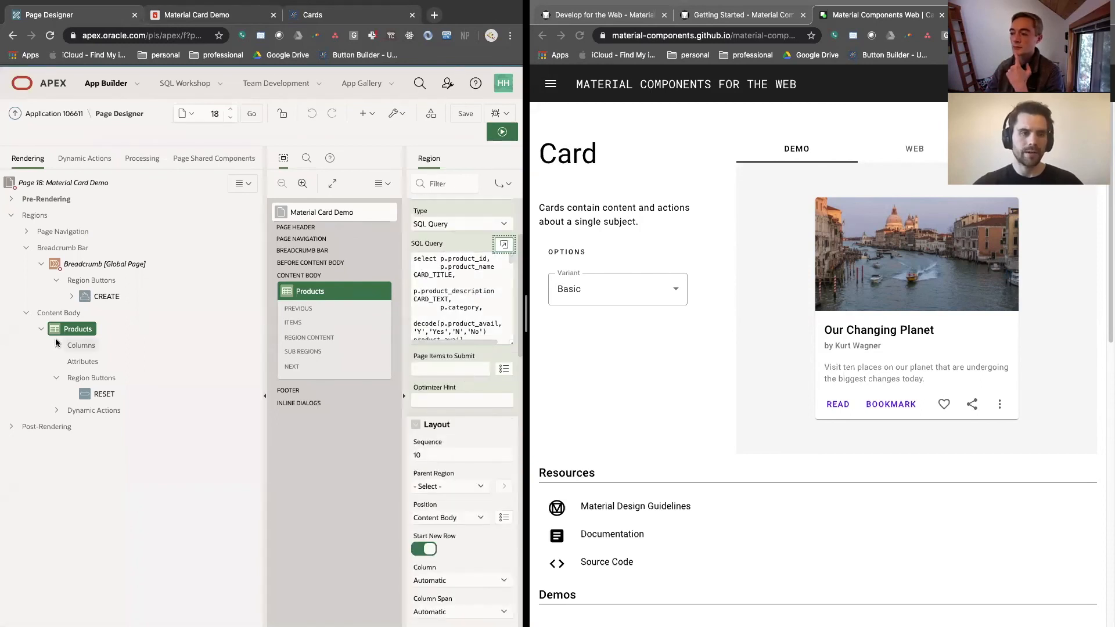
click(82, 361)
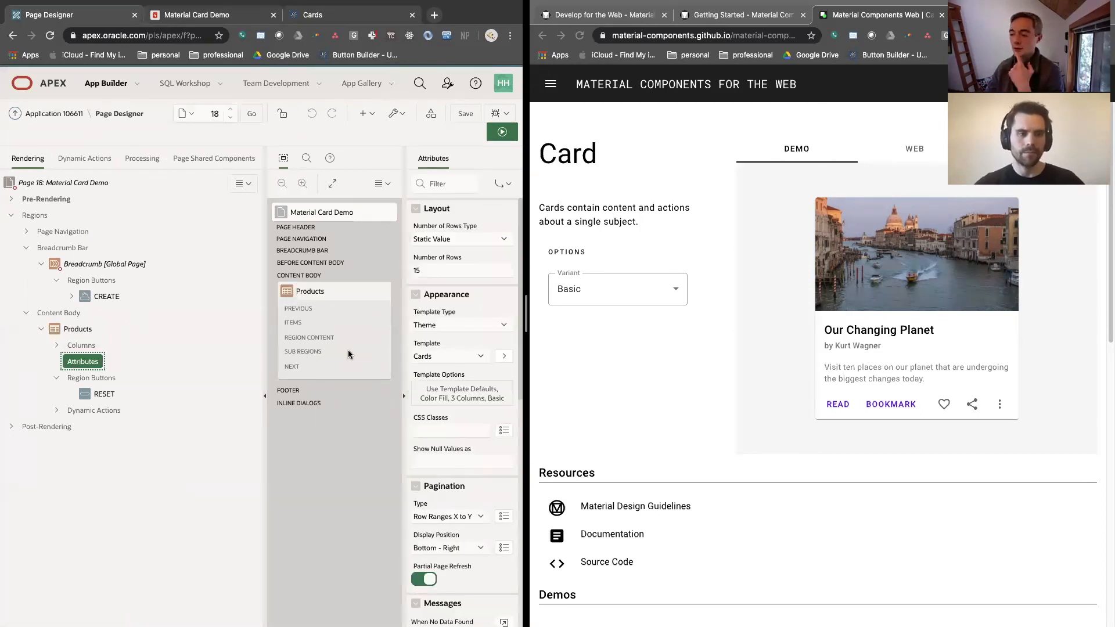
click(504, 356)
click(463, 210)
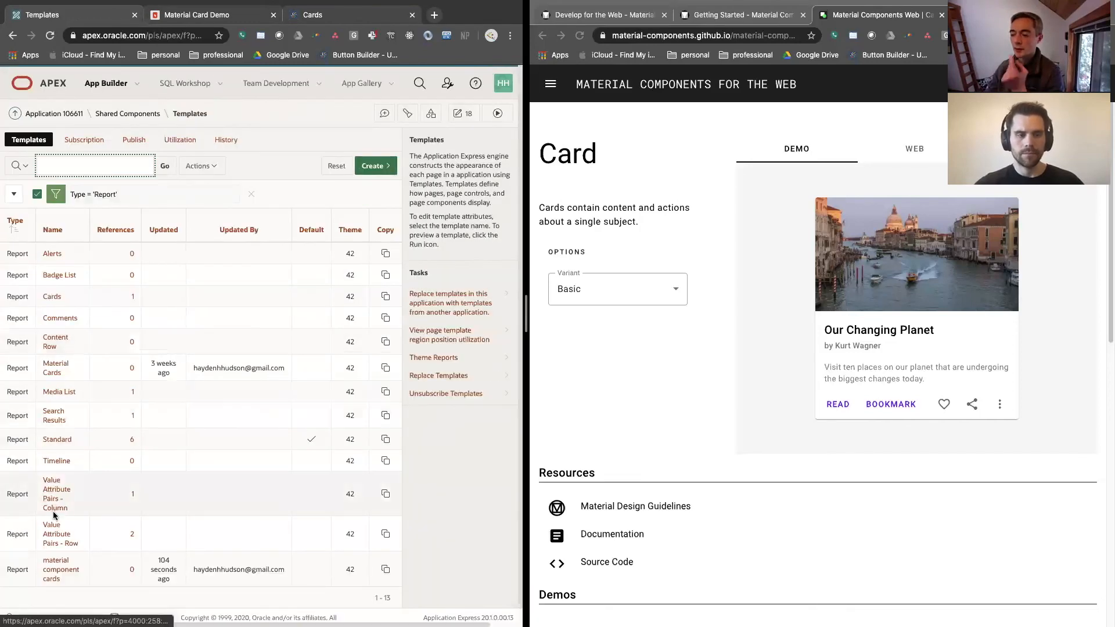
click(58, 573)
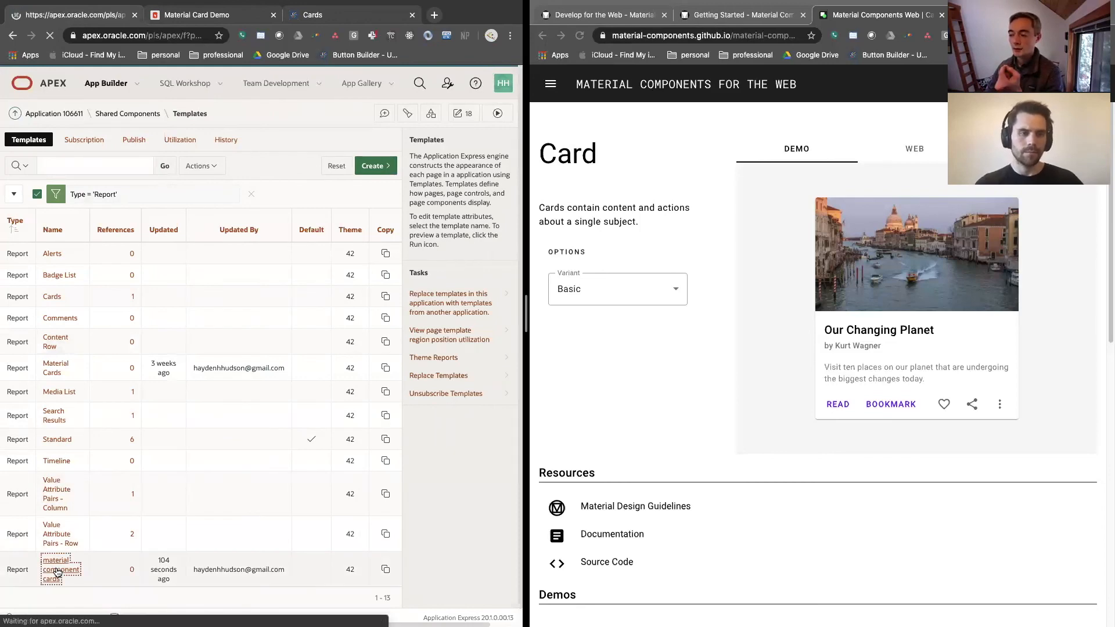
scroll(127, 399, down, 7)
scroll(127, 399, down, 15)
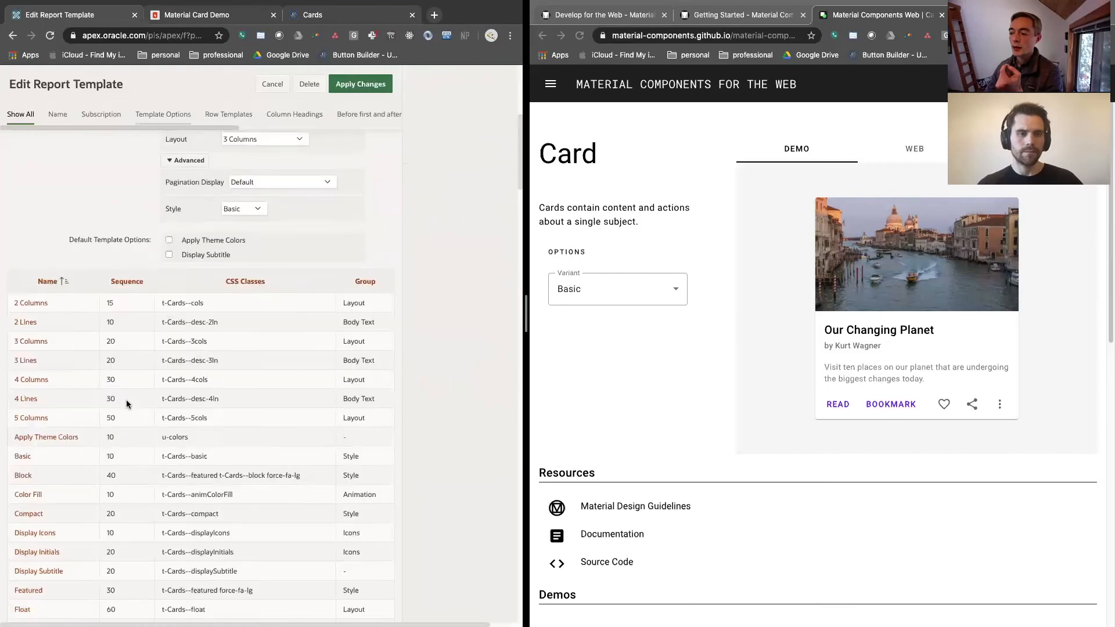
scroll(41, 401, up, 4)
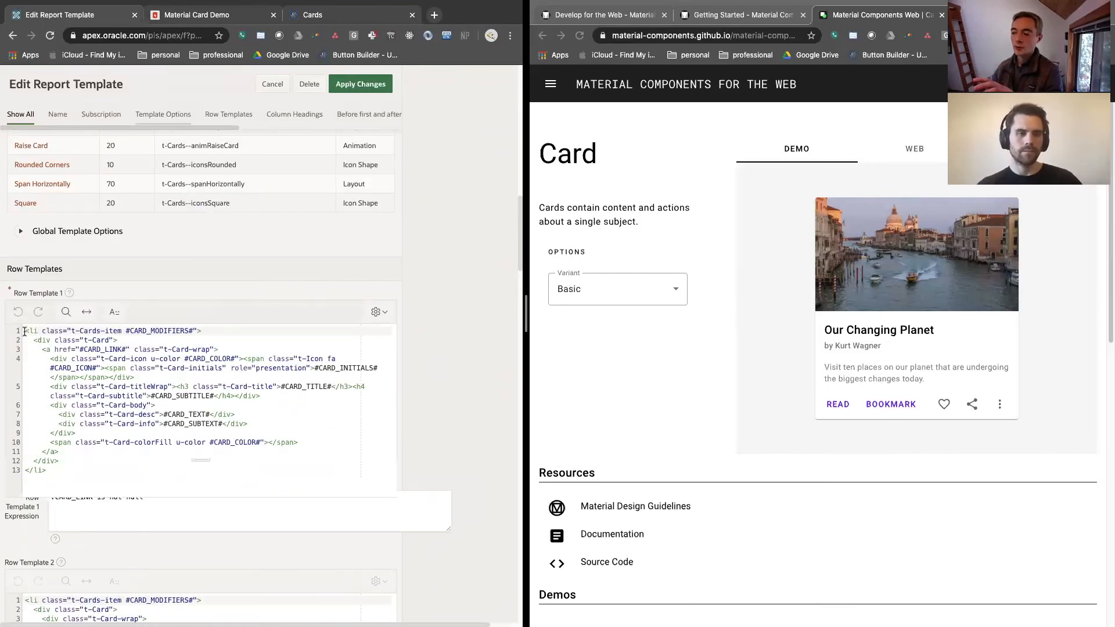
drag(26, 330, 35, 330)
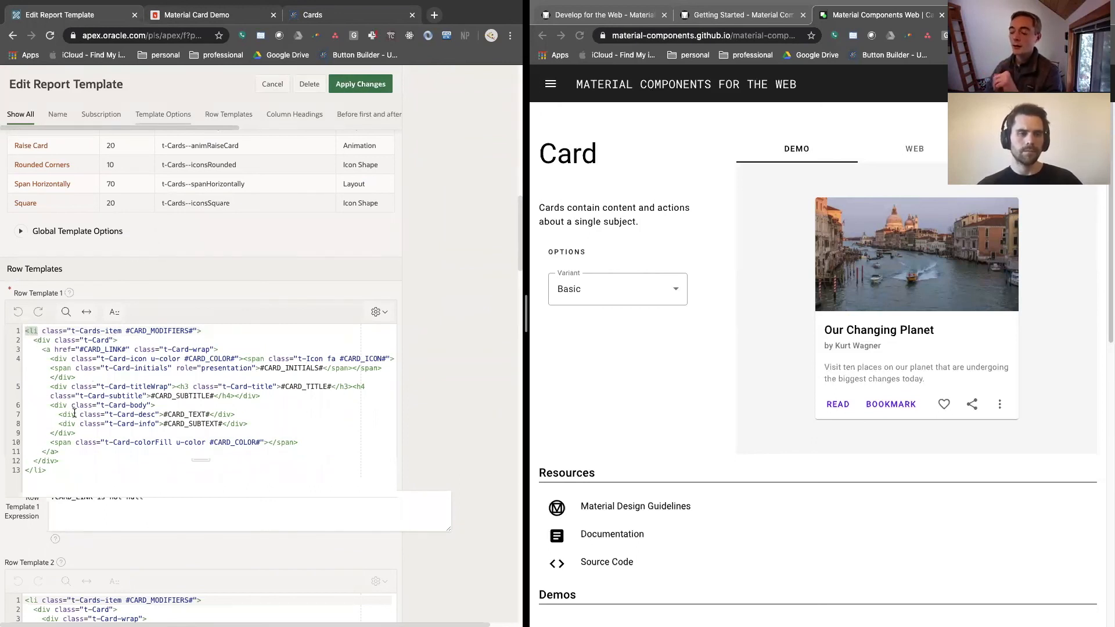
Switch to Terminal and open the Downloads folder in Visual Studio Code with "code ."
key(super+Tab)
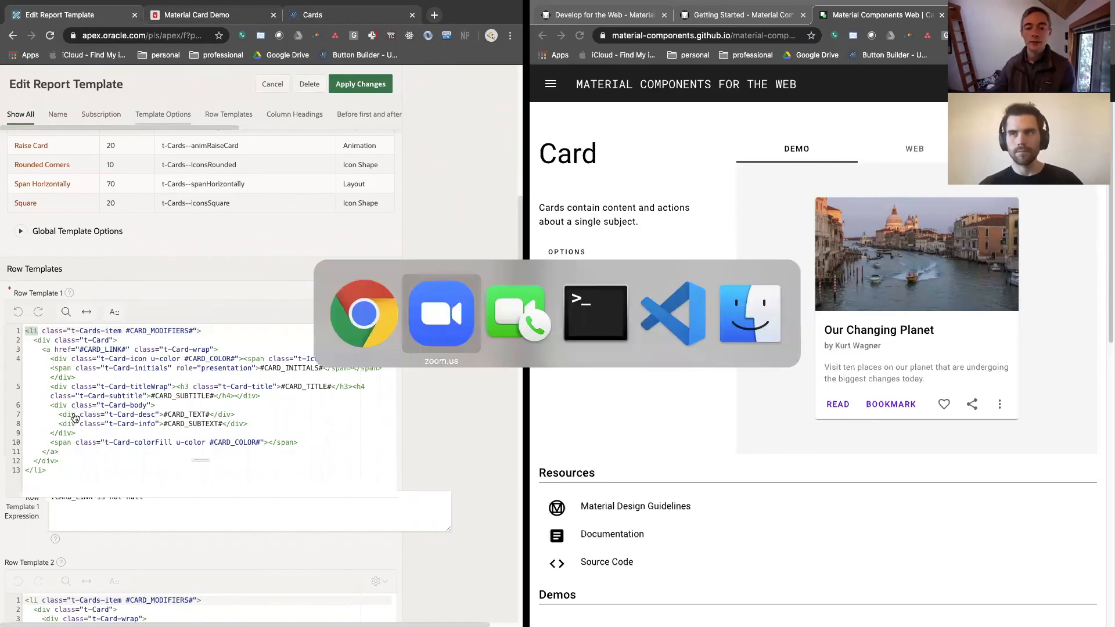
key(super+Tab)
key(super+Tab)
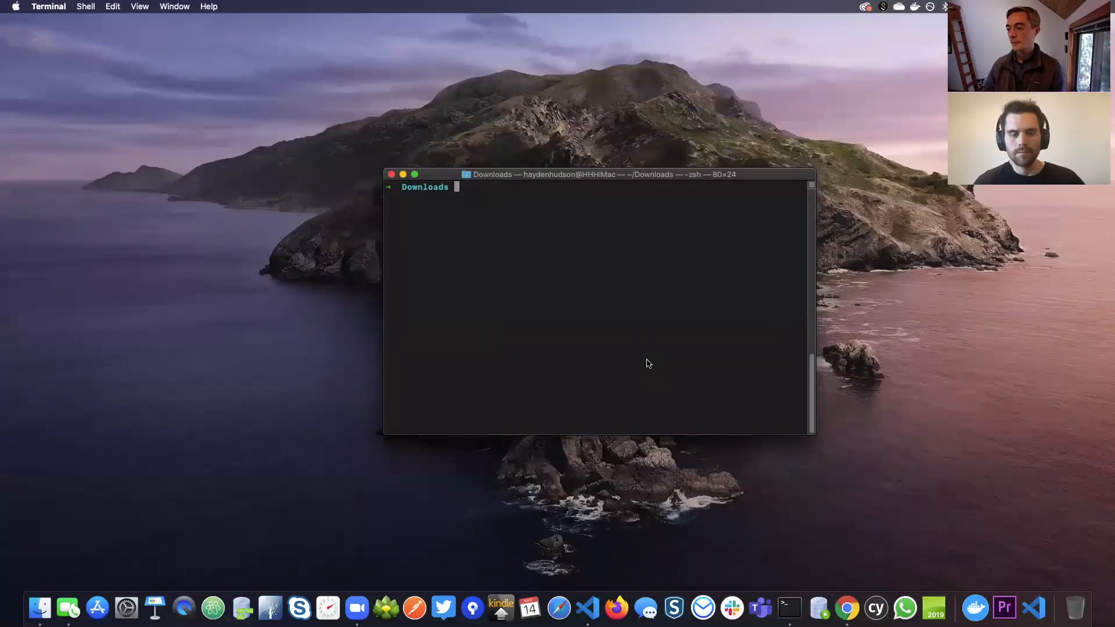
text(code .)
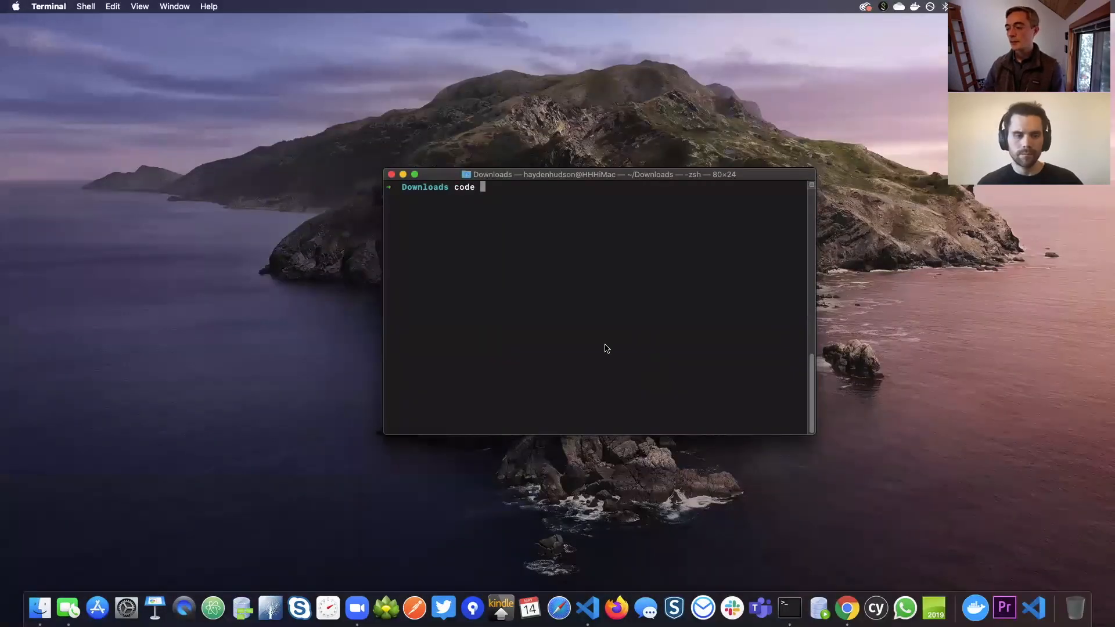
key(Return)
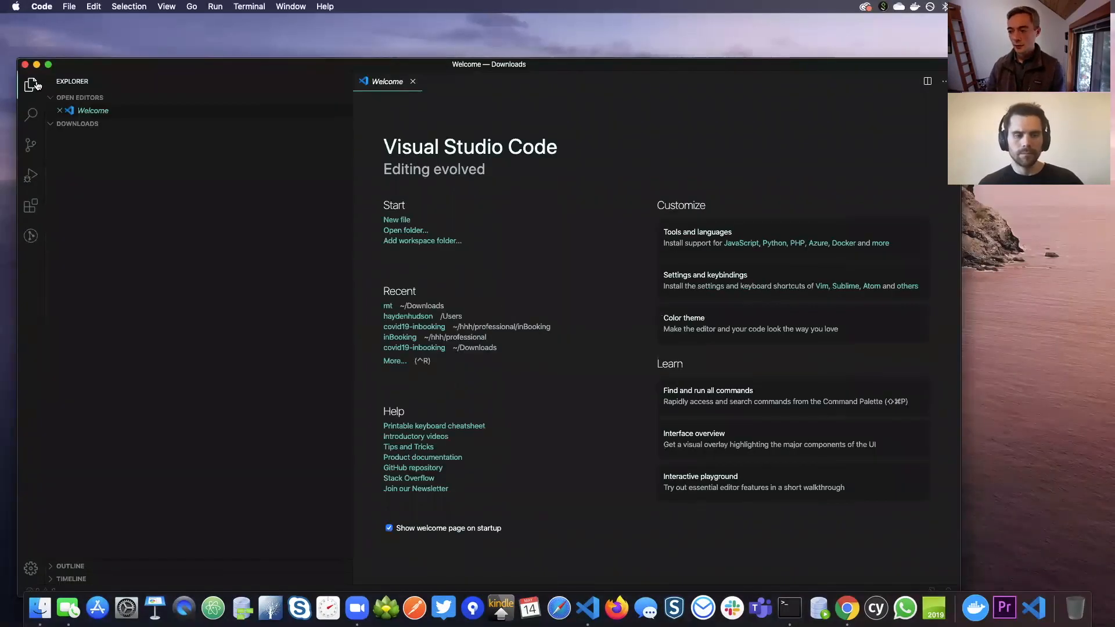
Create a new file named cards.html in the Downloads folder and hide the file explorer
click(92, 123)
click(120, 124)
click(296, 124)
text(car)
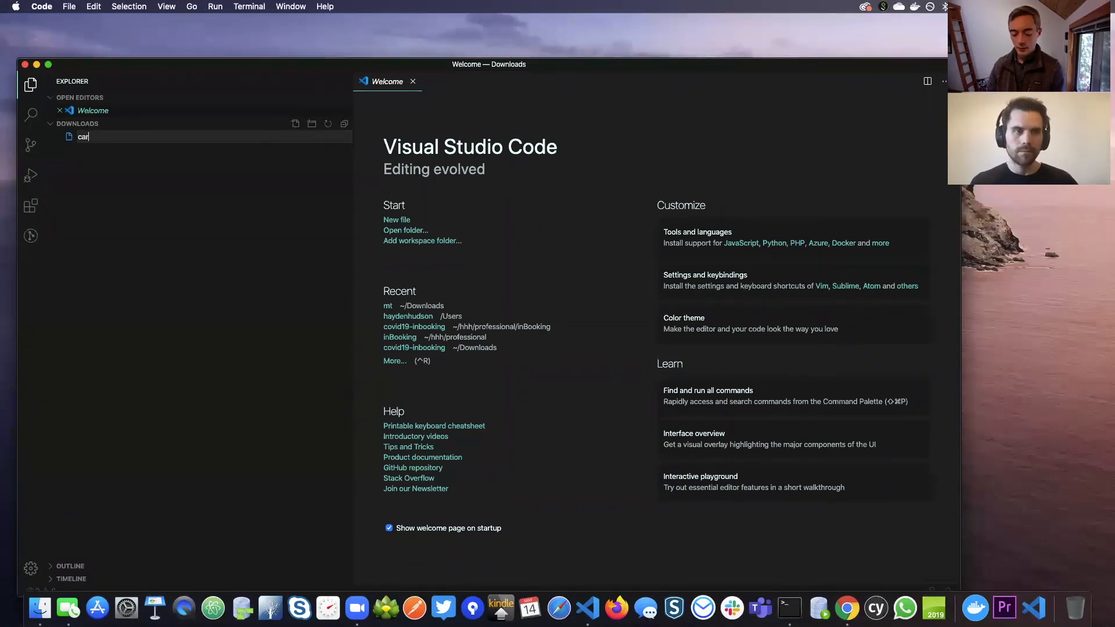
text(ds.html)
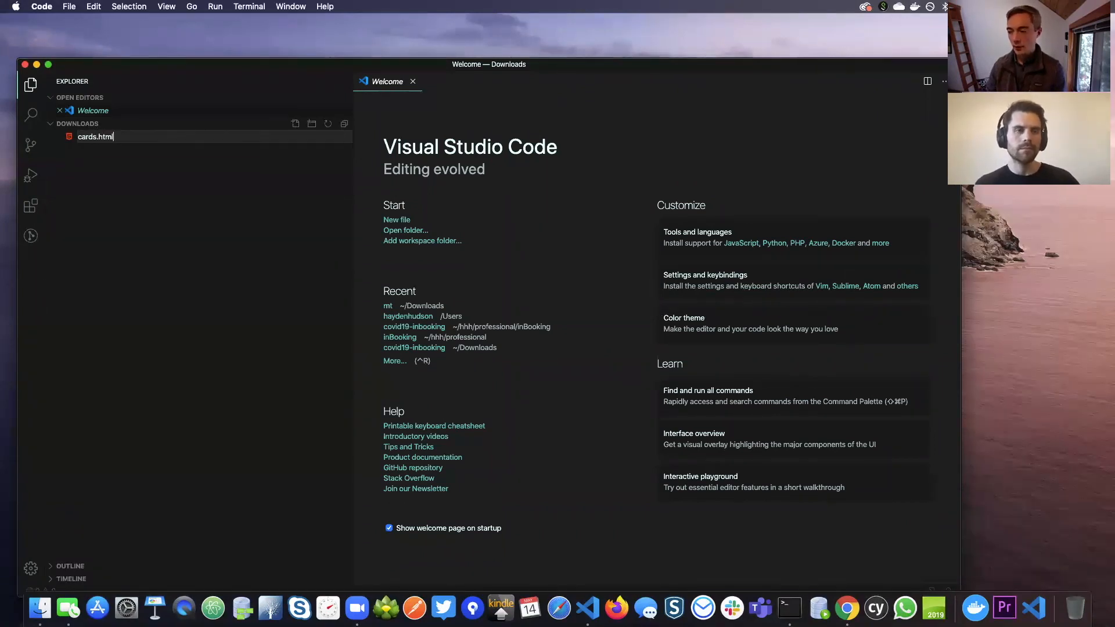
key(Return)
key(super+b)
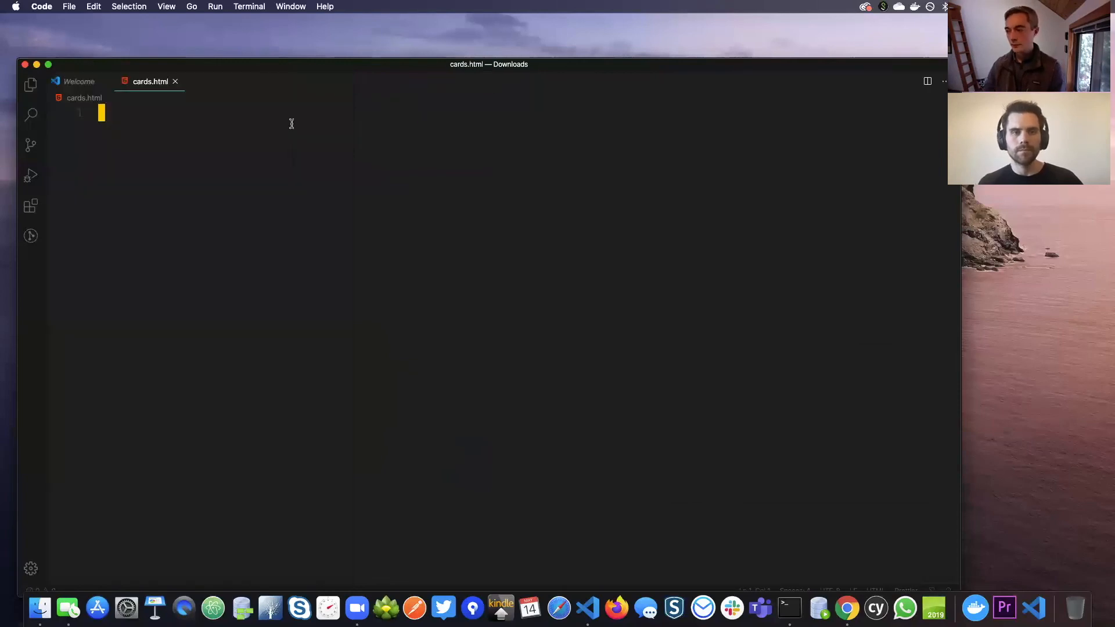
Copy the Basic card's web code from the Material Components Card page in Chrome and paste it into cards.html in Visual Studio Code
key(super+Tab)
key(super+Tab)
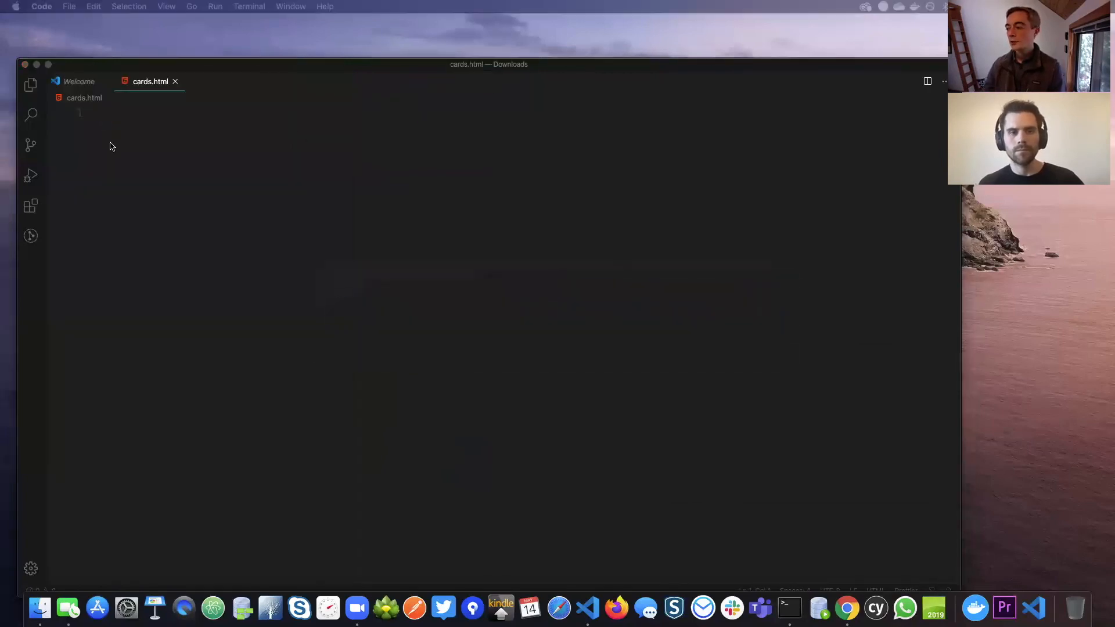
key(super+m)
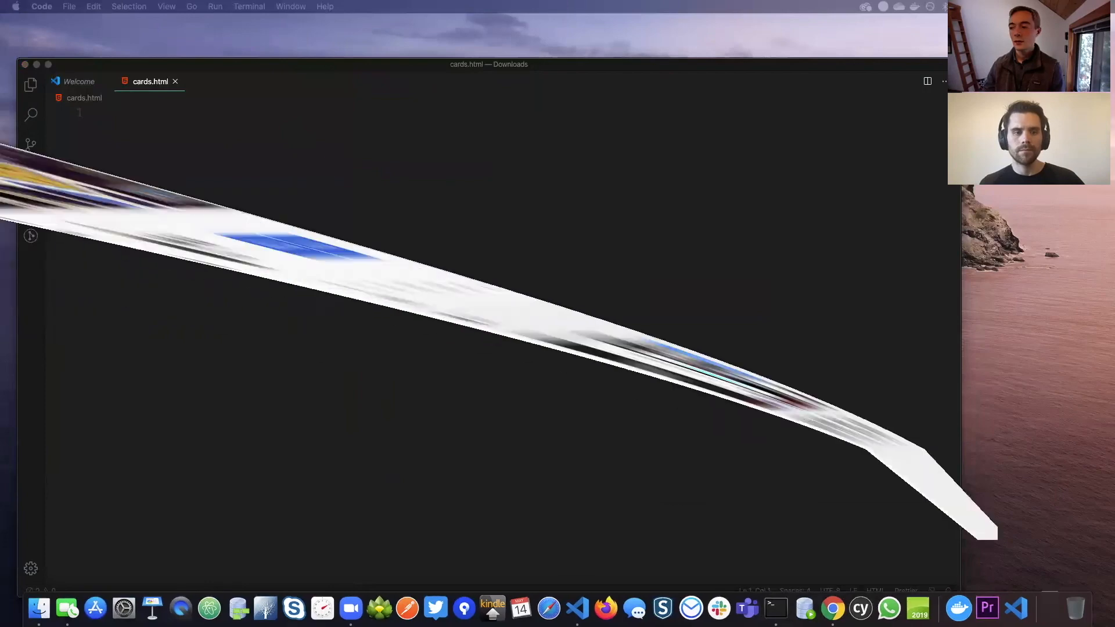
key(super+Tab)
key(super+shift+Tab)
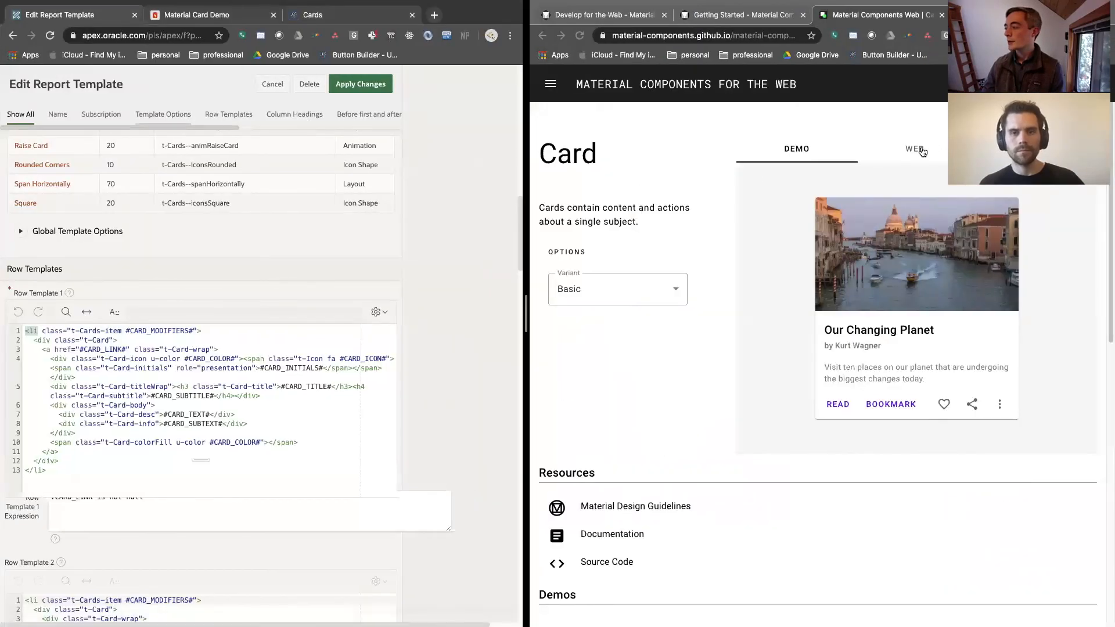
click(922, 151)
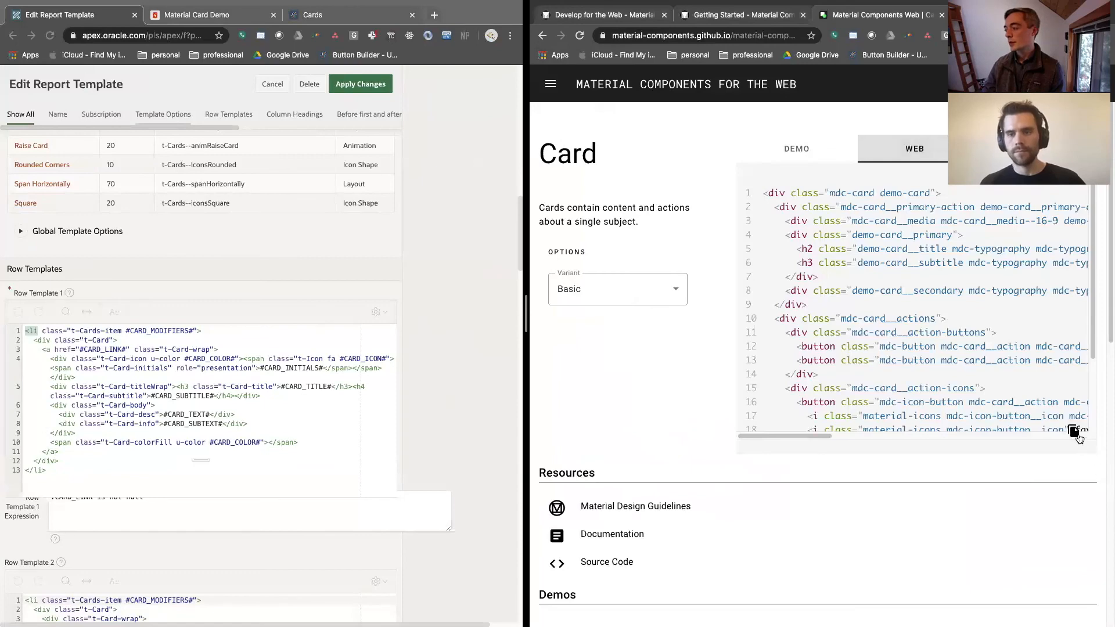
key(super+Tab)
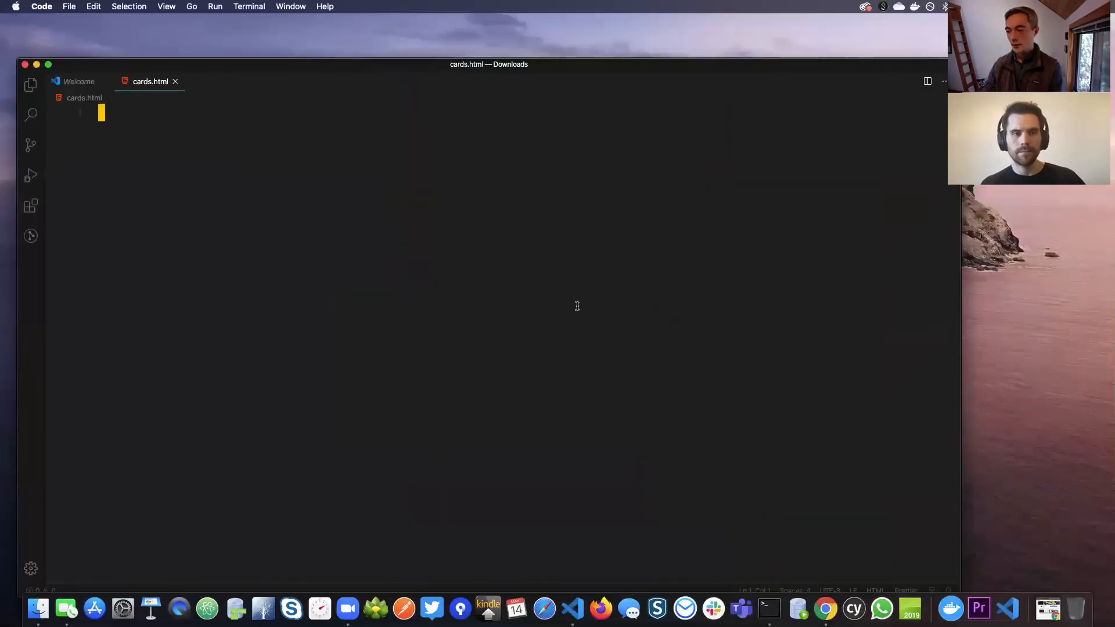
key(super+v)
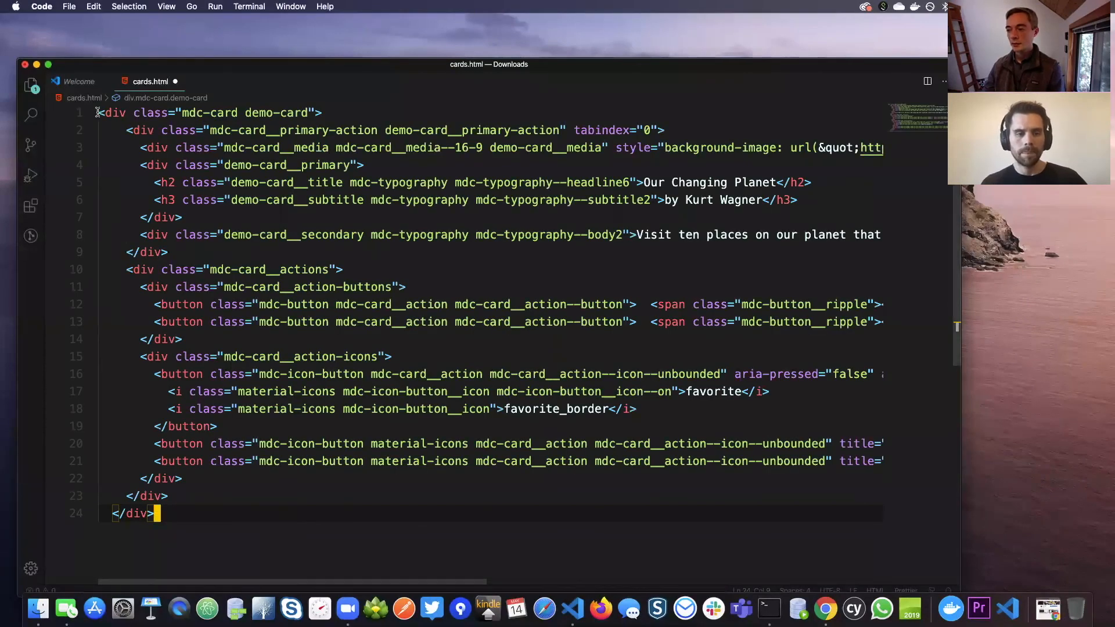
Wrap the whole mdc-card markup in a list item, with <li> above the first line and </li> after the last
click(98, 112)
key(Return)
key(Up)
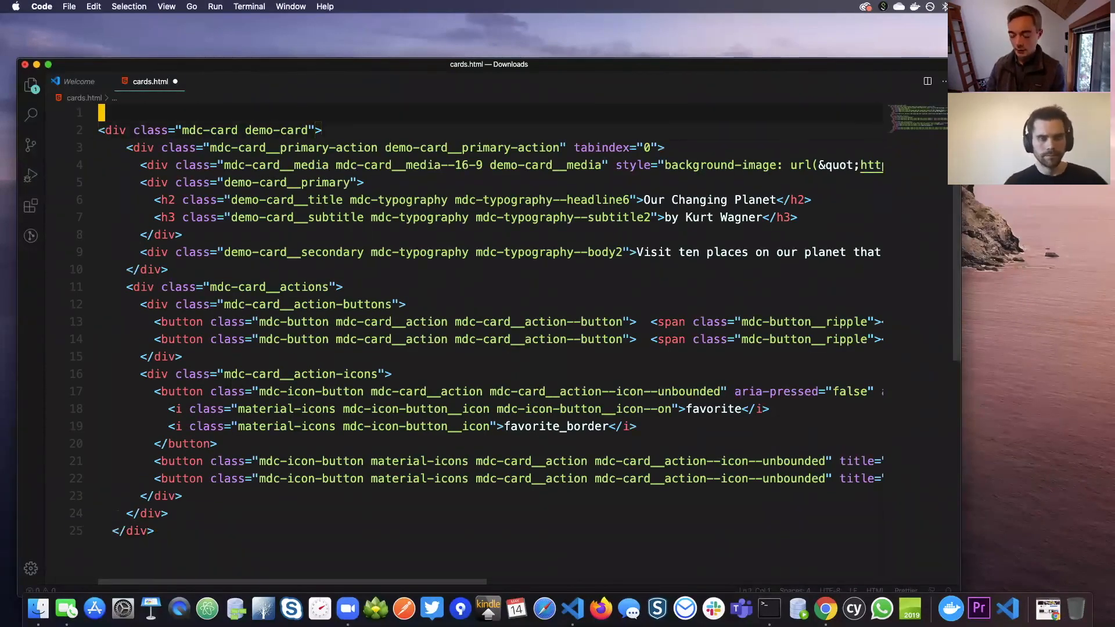
text(li></li>)
key(Tab)
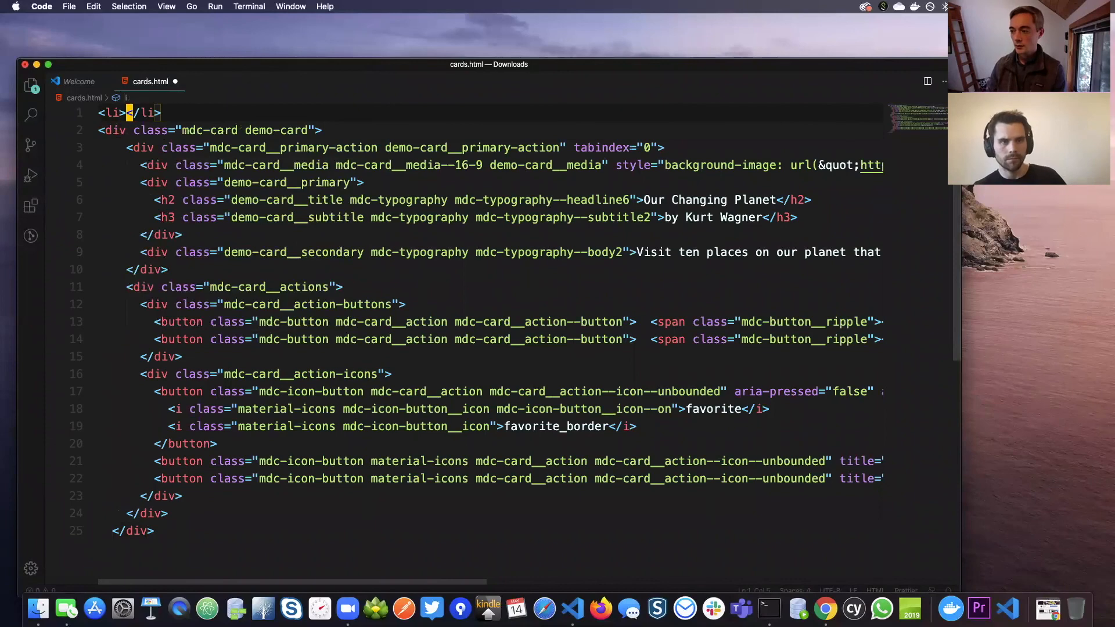
key(Right)
key(Right)
drag(126, 112, 161, 112)
key(BackSpace)
click(165, 525)
key(Return)
text(</li>)
Give the opening li tag the class "demo-li" and save cards.html
click(119, 112)
text(class="demo-li)
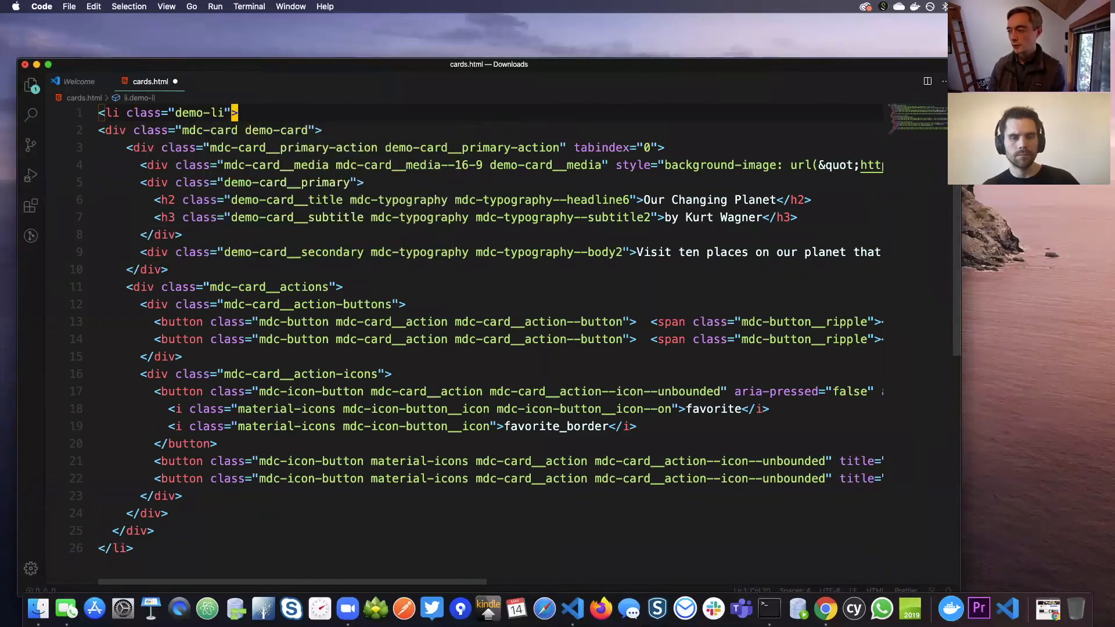
key(super+s)
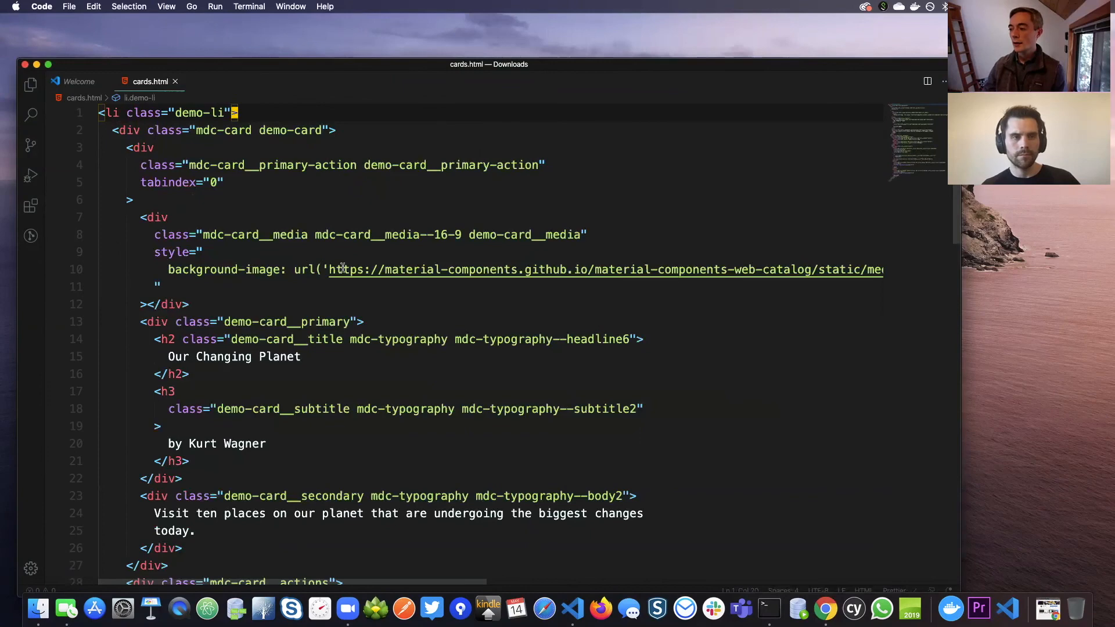
Replace the image address in the card media's background-image url with the substitution string #CARD_IMAGE#
drag(329, 268, 851, 269)
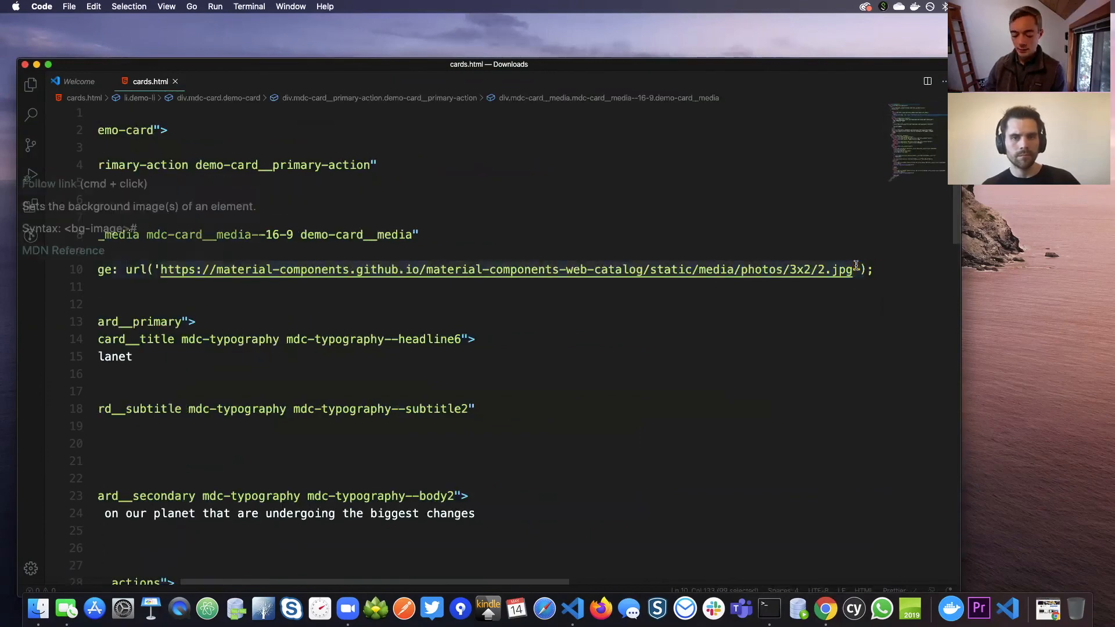
text(#)
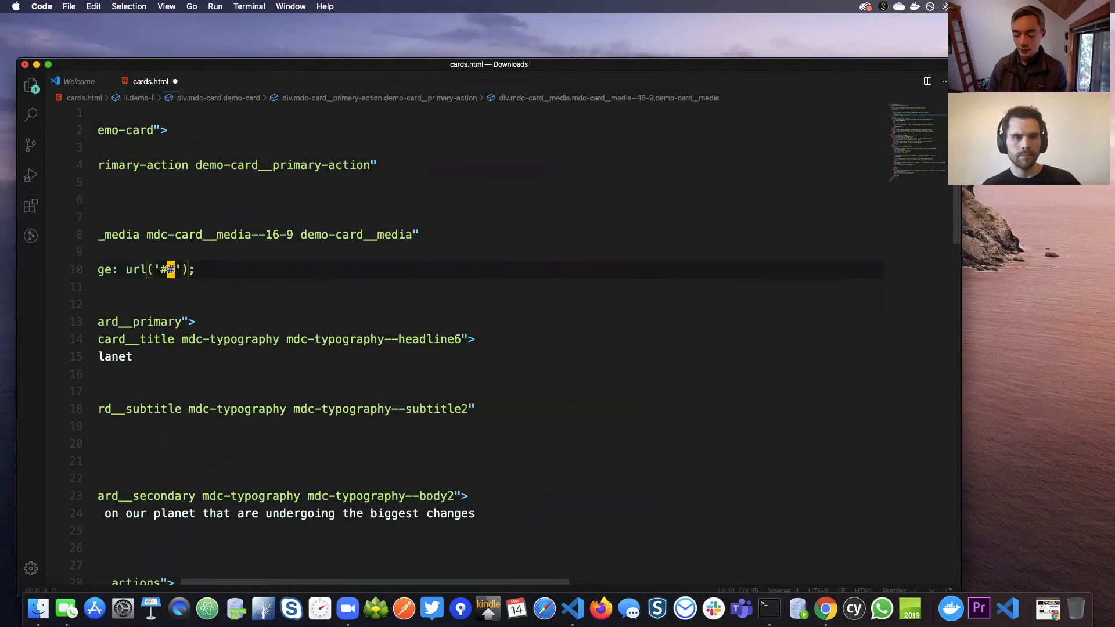
text(CARD_IMAGE)
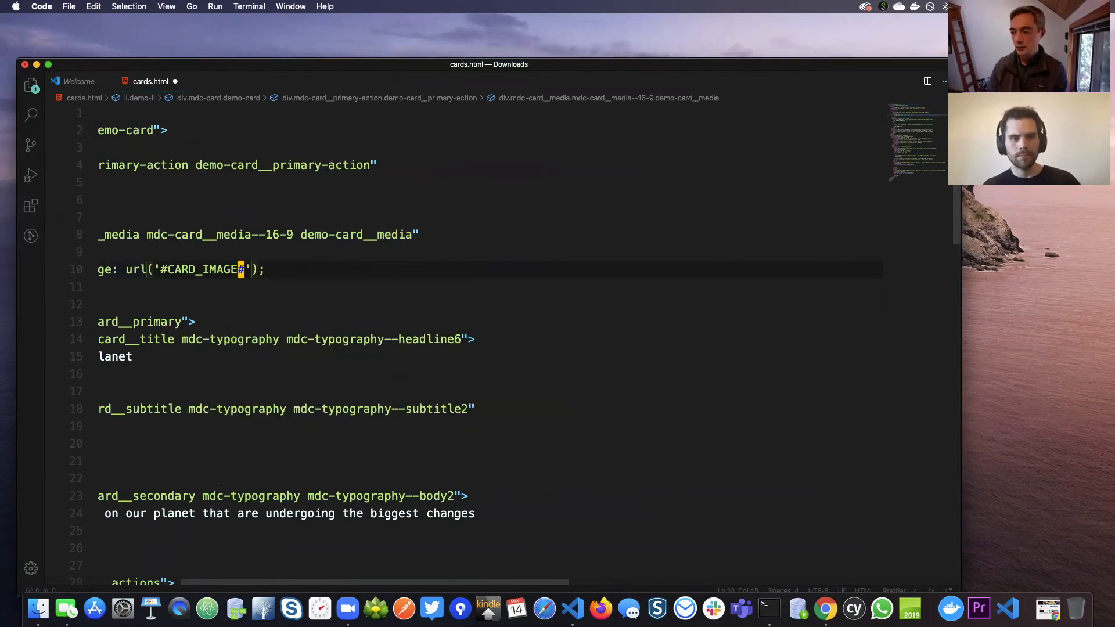
scroll(550, 584, left, 5)
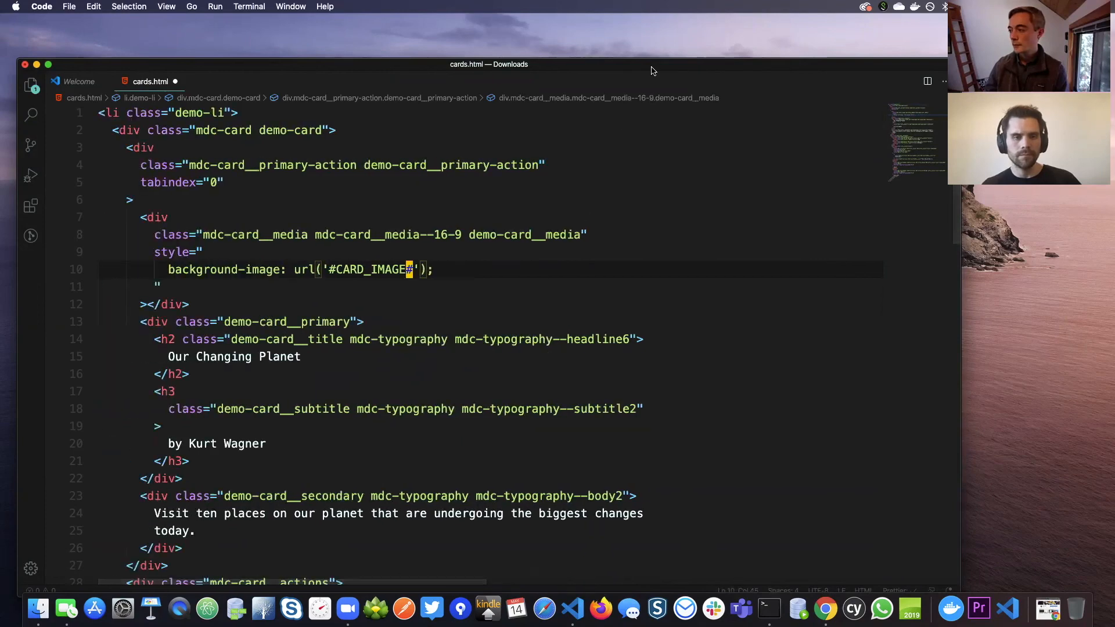
Maximize the editor window and replace the h2 title text "Our Changing Planet" with #CARD_TITLE#
double_click(653, 70)
drag(150, 312, 290, 311)
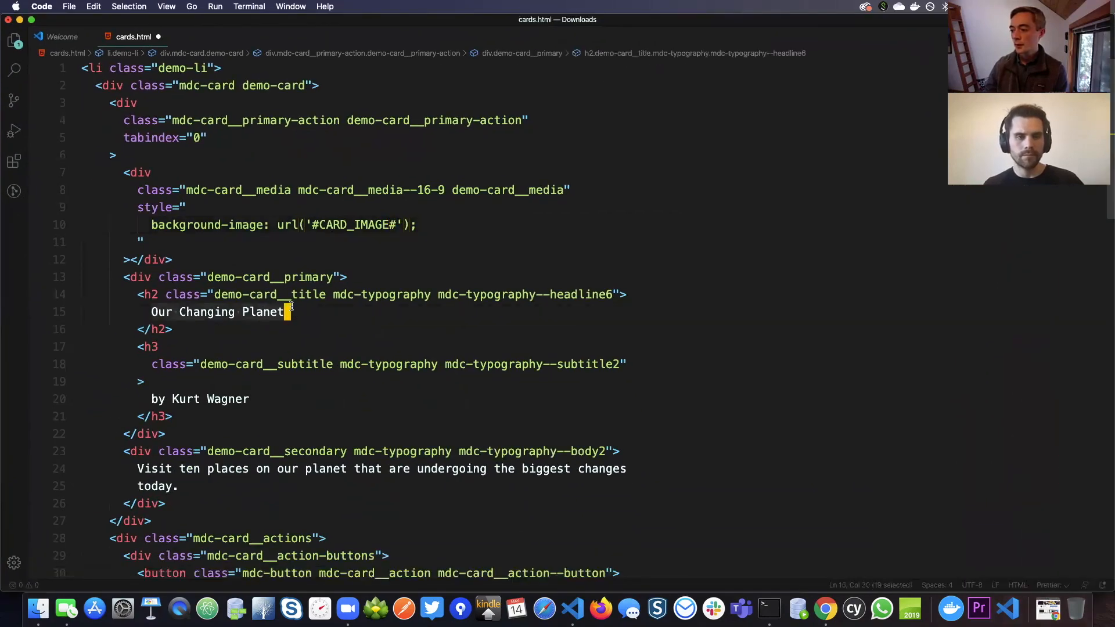
text(#CAD#)
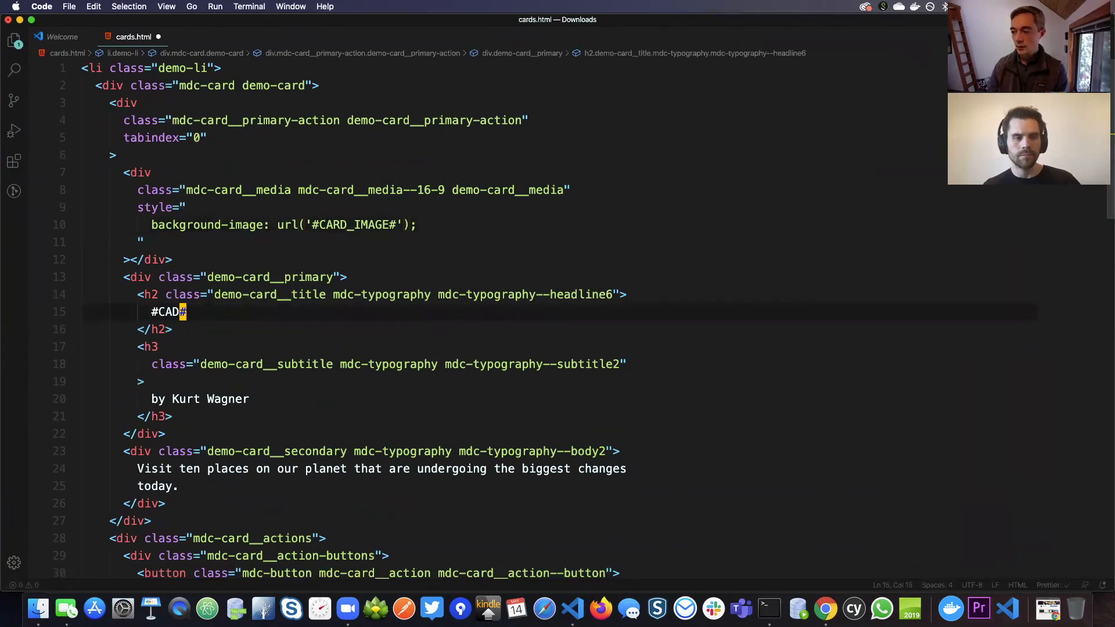
key(BackSpace)
text(RD_TITLE#)
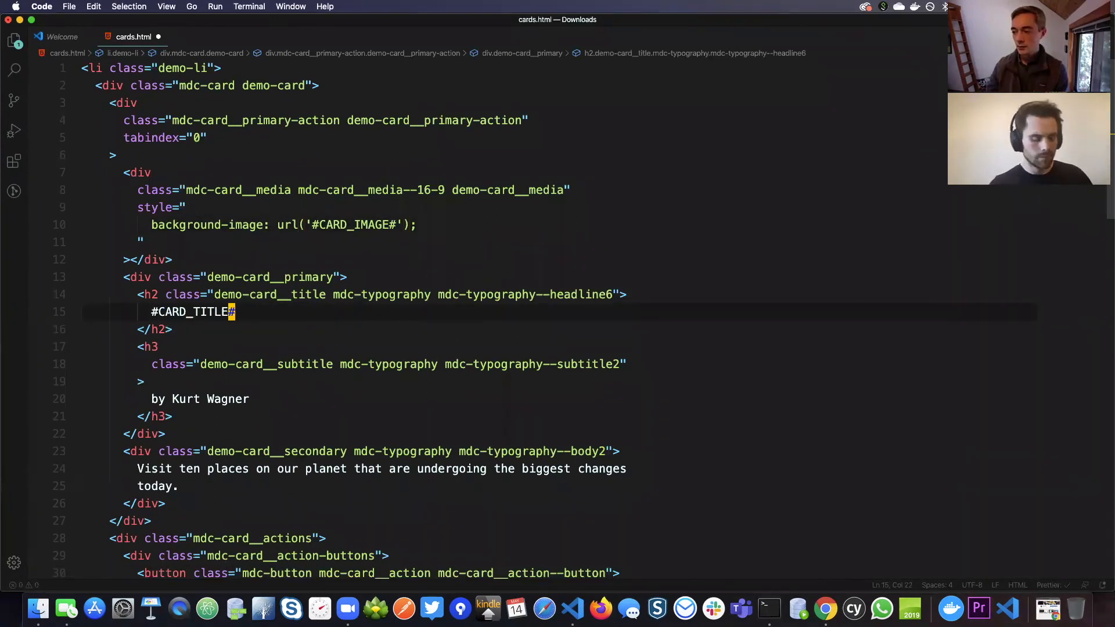
Replace the author line in the h3 subtitle with #CARD_TEXT# and save cards.html
drag(150, 399, 256, 399)
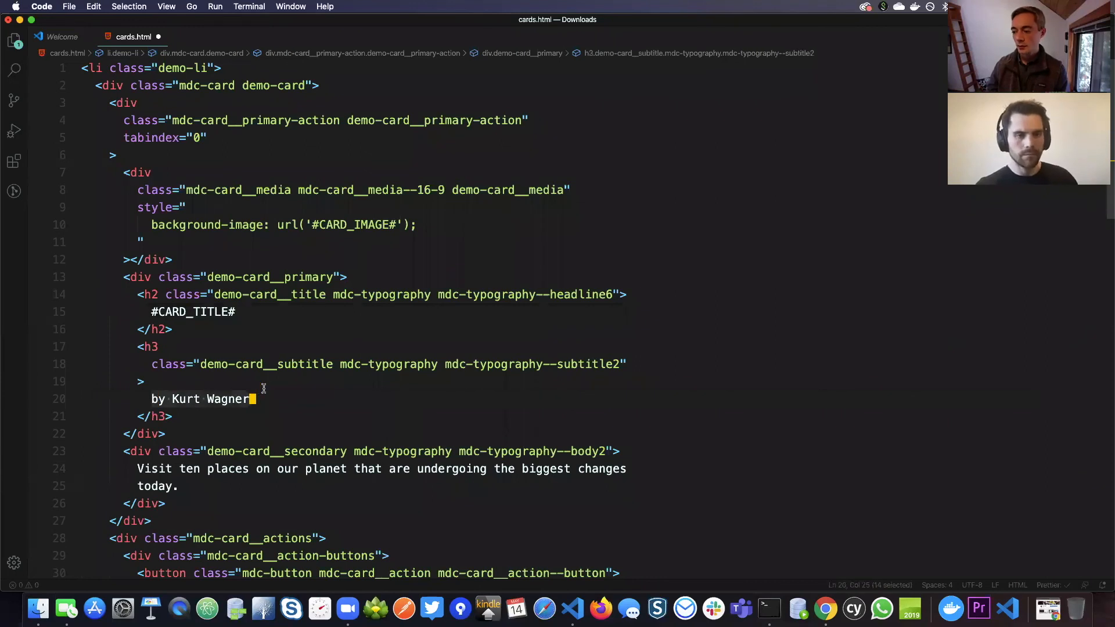
text(#CARD)
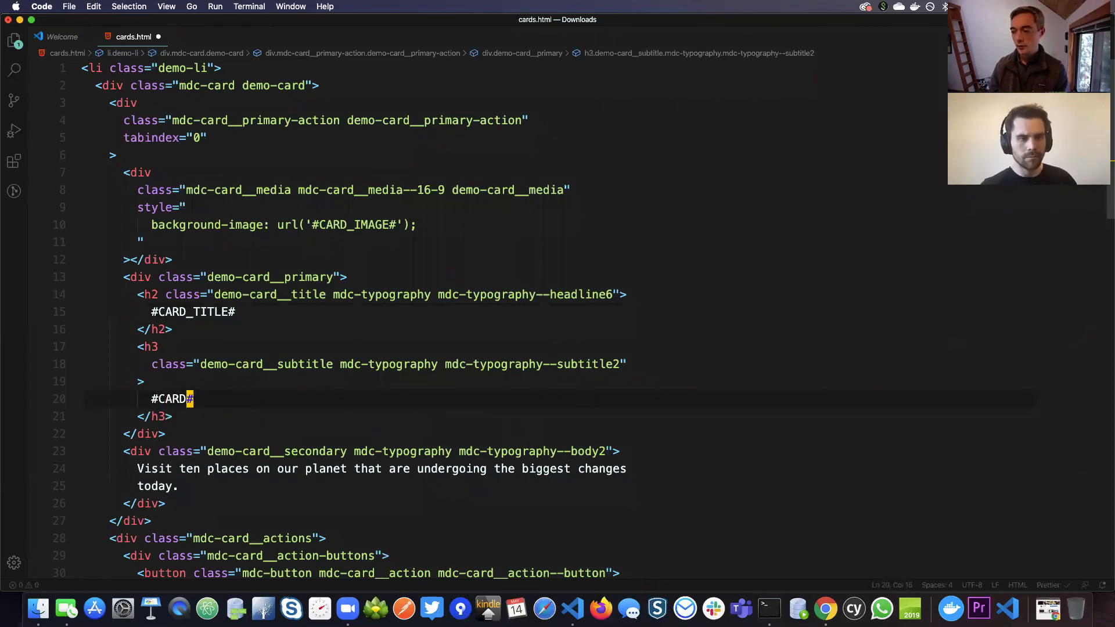
text(_TEXT)
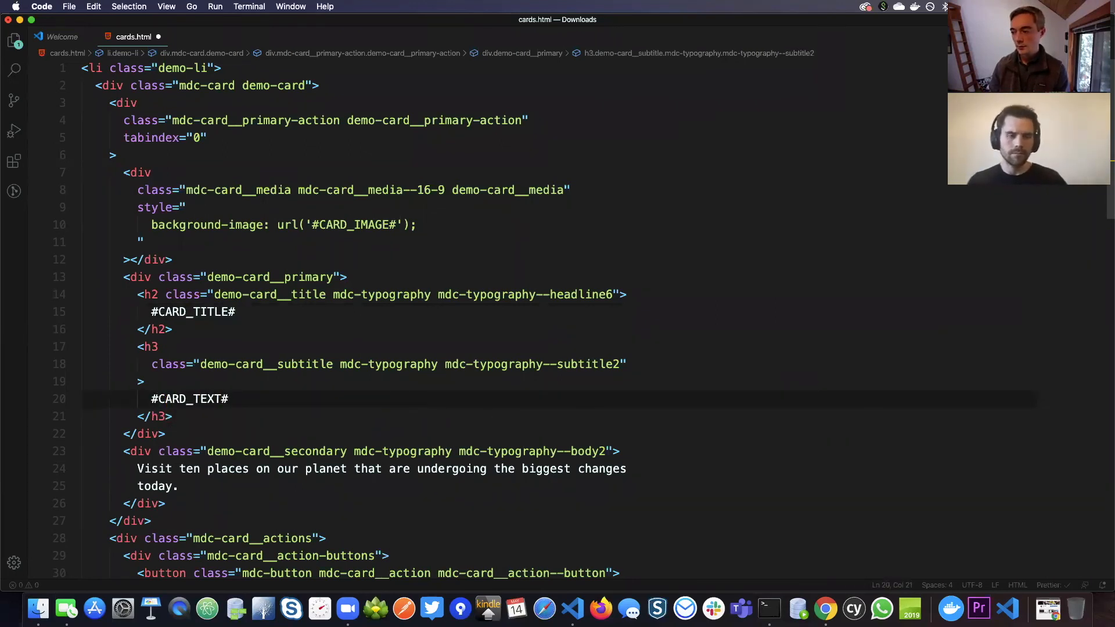
key(cmd+s)
Copy the complete cards.html markup into the material component cards row template in Chrome and apply the changes
key(cmd+a)
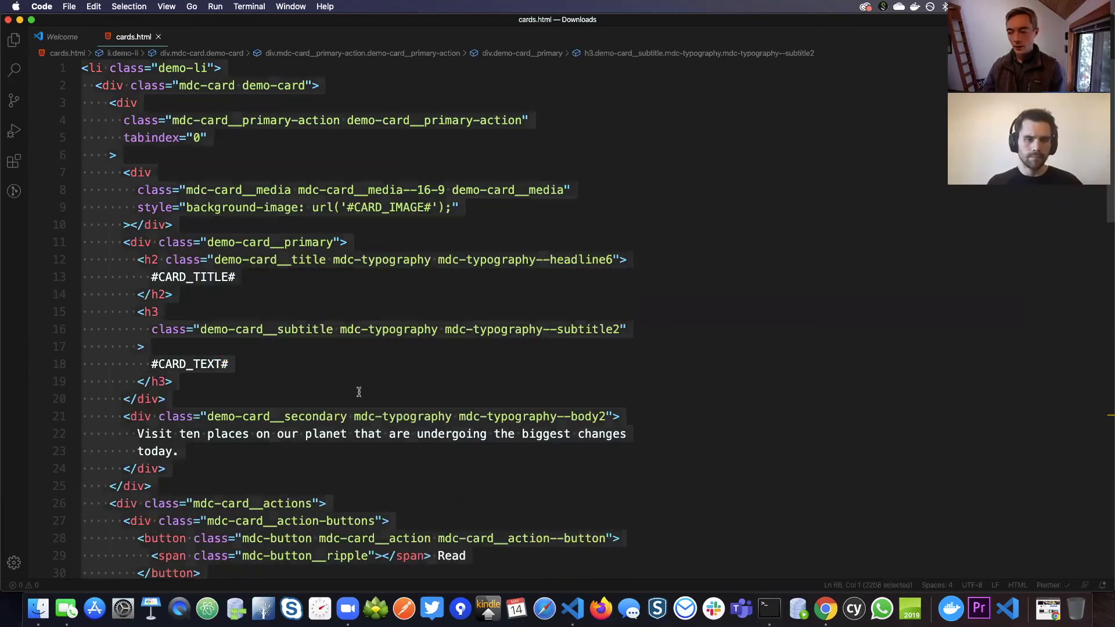
key(cmd+Tab)
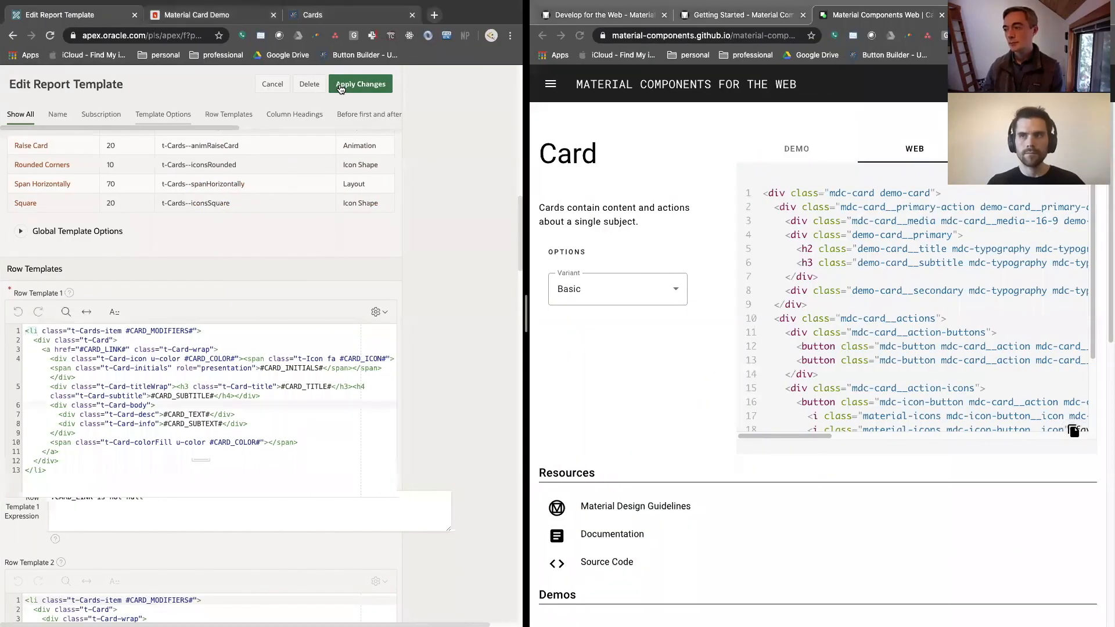
click(341, 85)
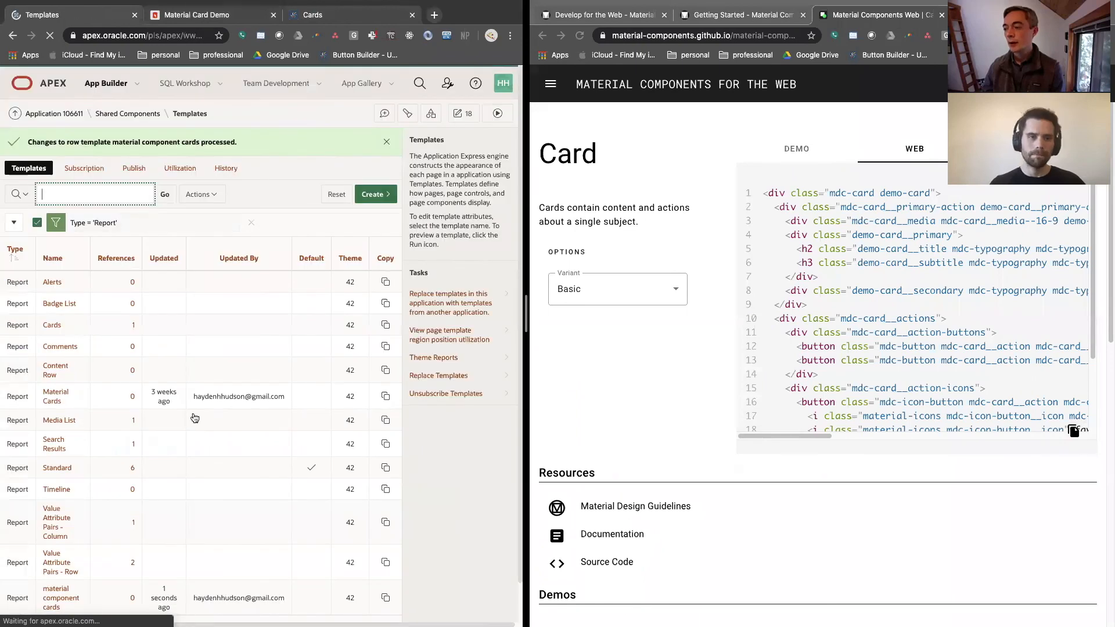
Set the Products report's template on page 18 to material component cards, and save and run the page
key(ctrl+Tab)
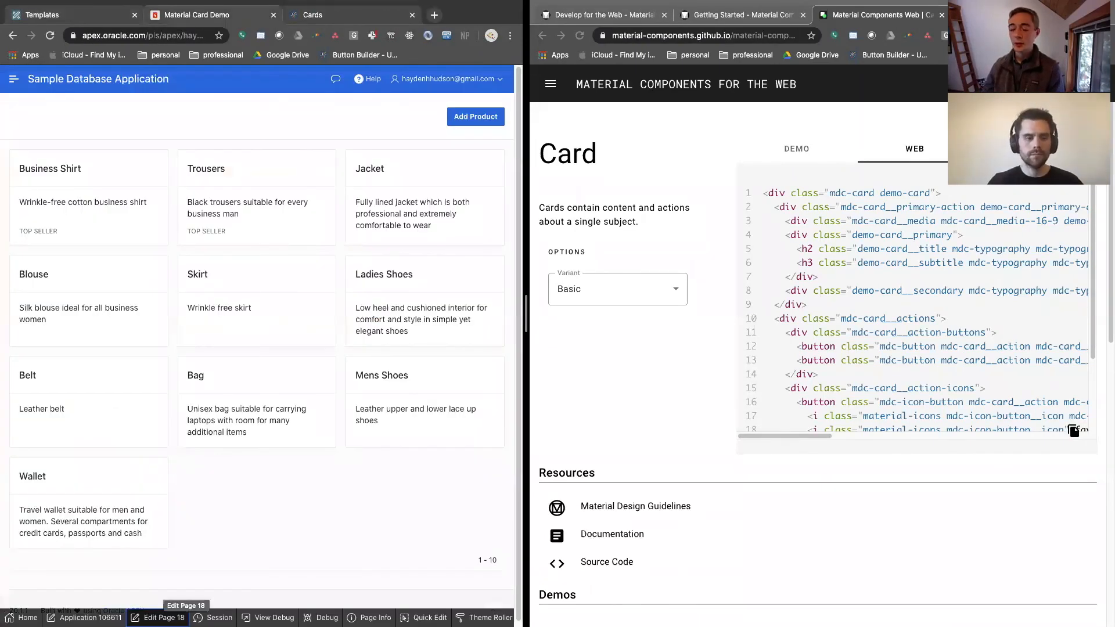
click(158, 617)
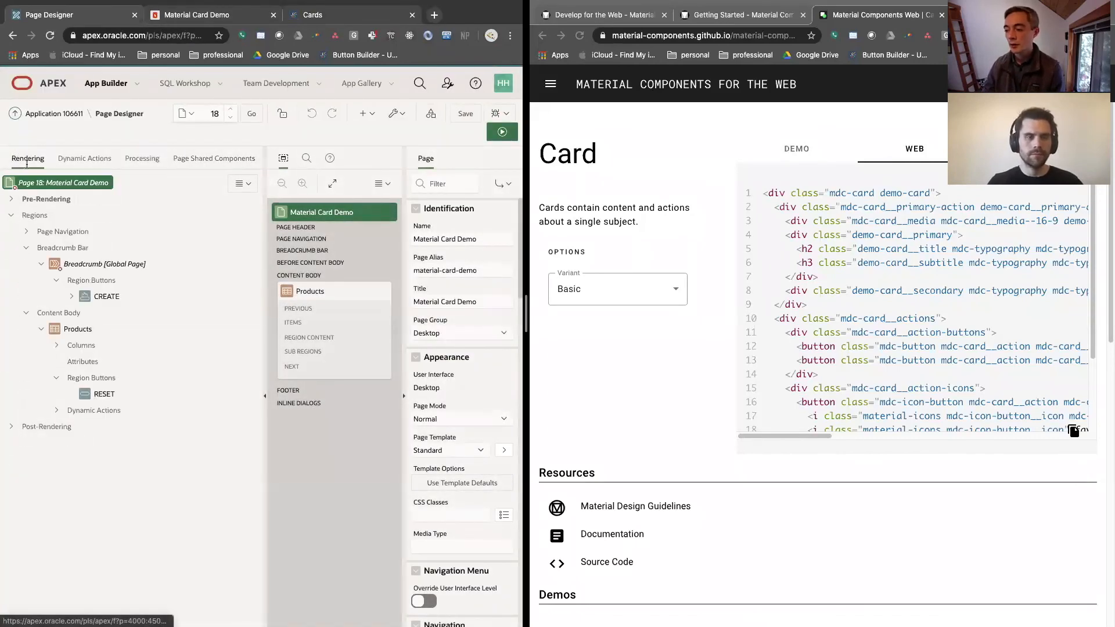
click(81, 363)
click(441, 358)
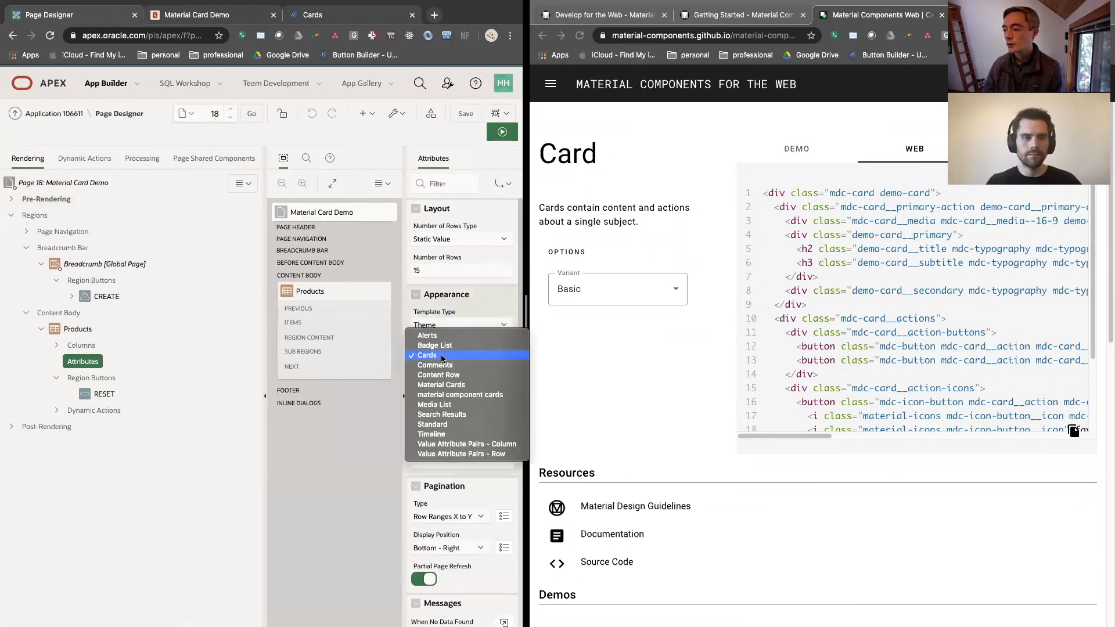
click(463, 399)
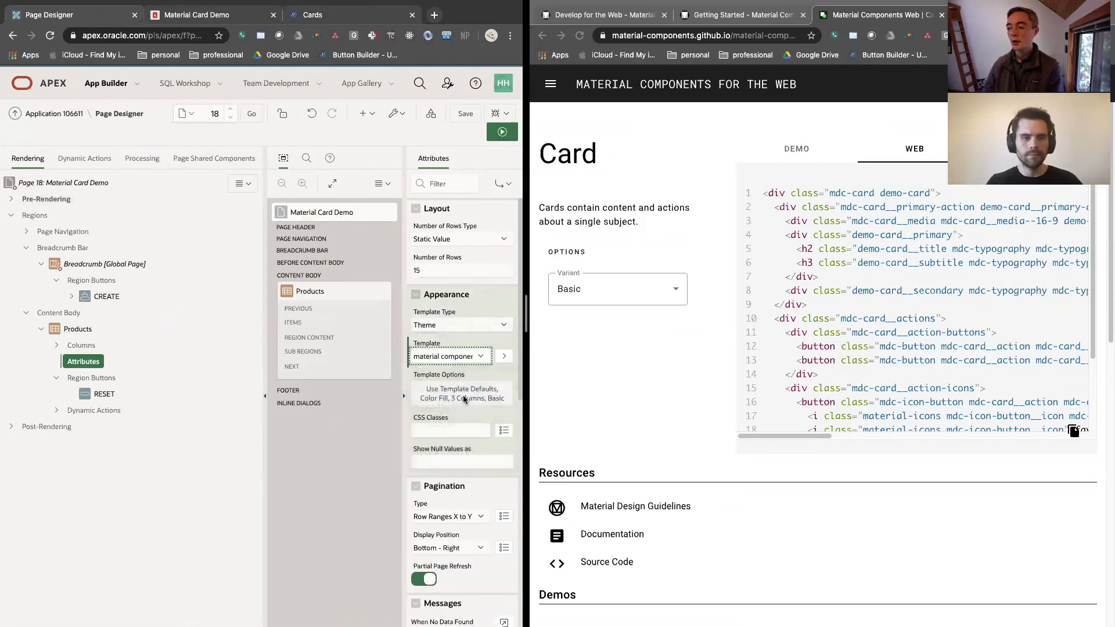
click(472, 116)
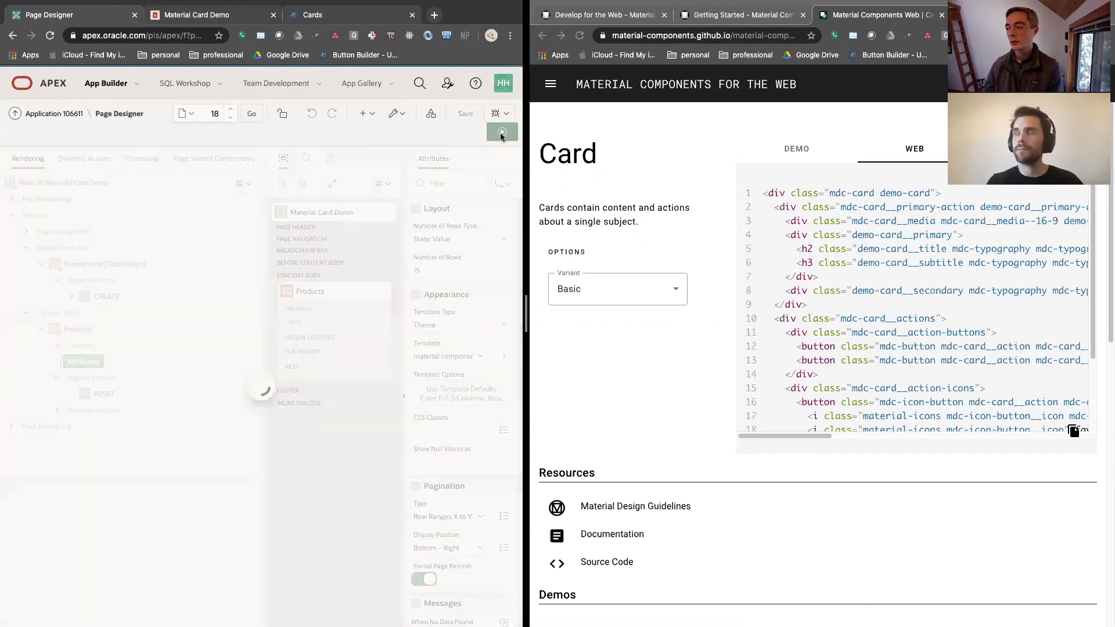
click(501, 132)
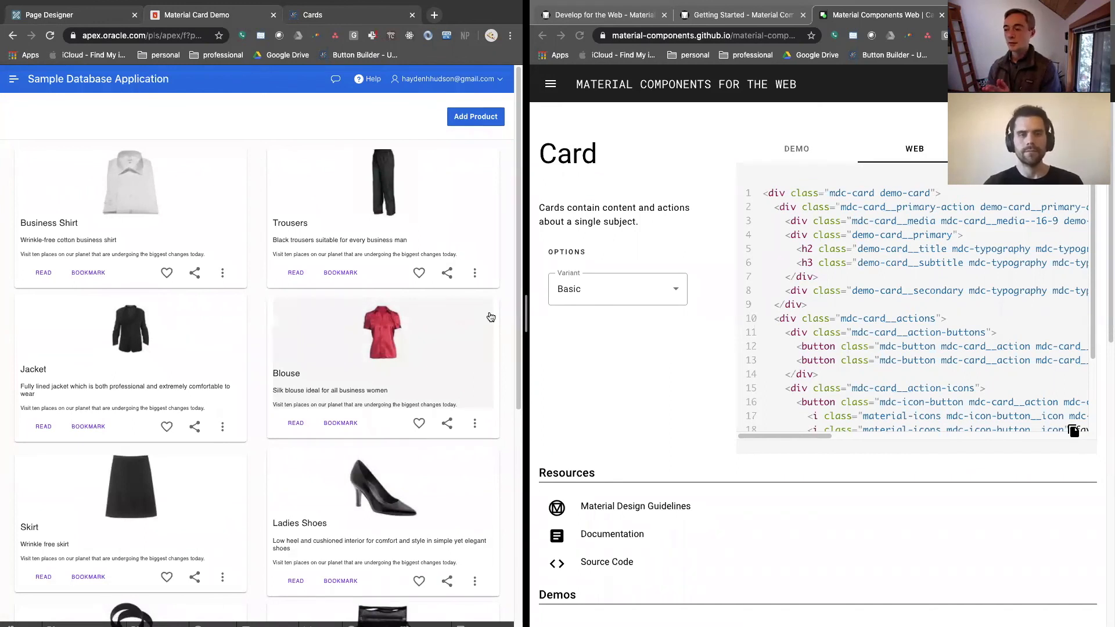
Open fab.earth in a new tab beside the Material Card Demo page and enlarge its side of the split view
click(1073, 433)
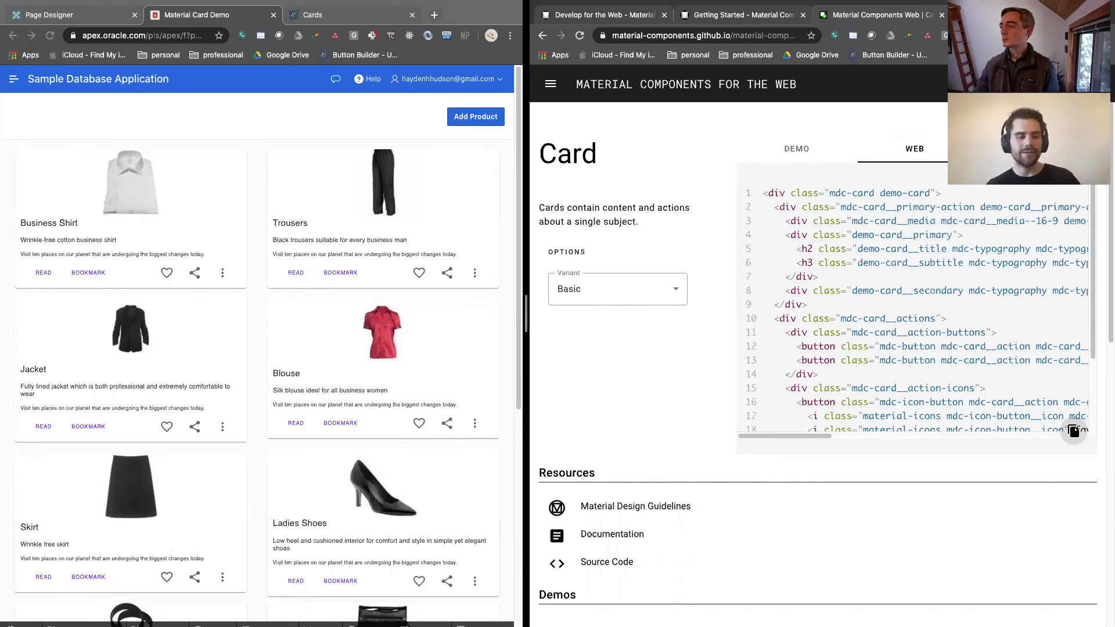
key(super+t)
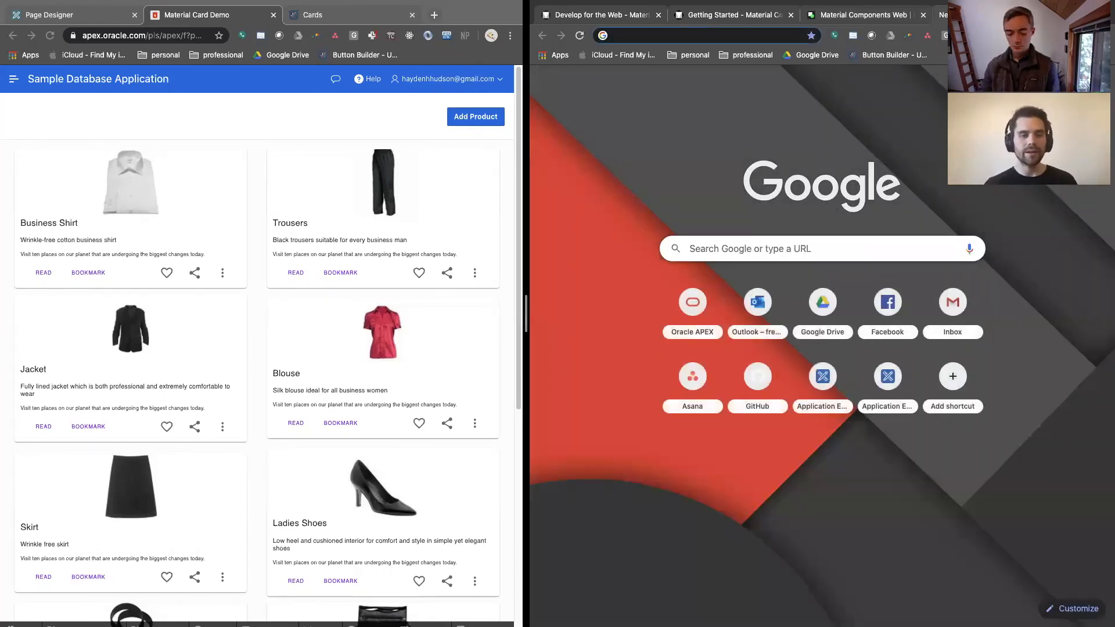
text(fab.earth)
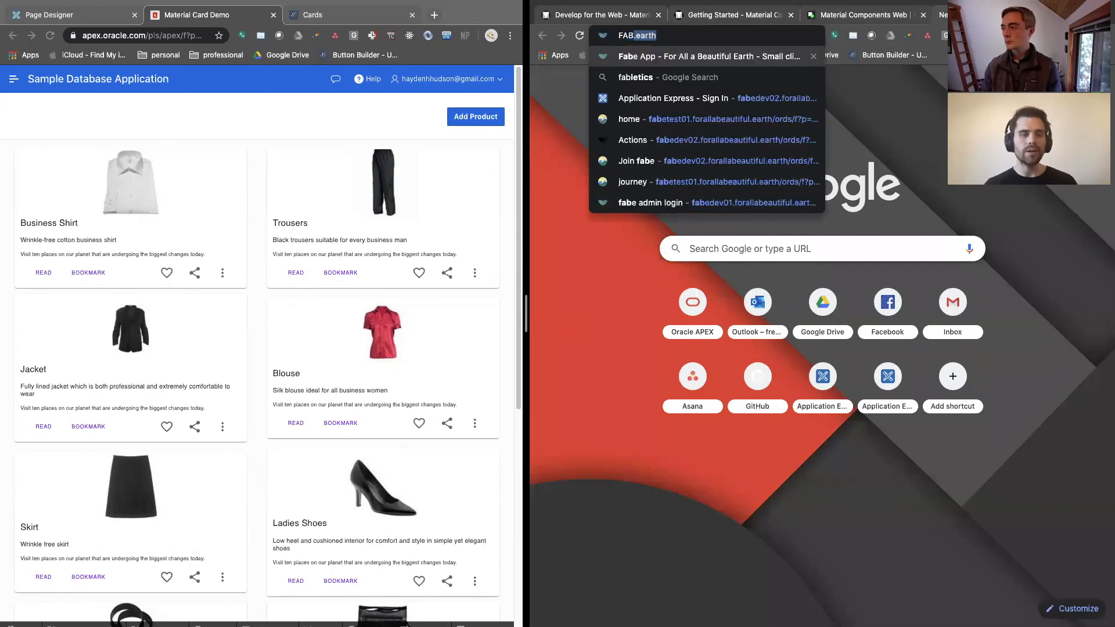
key(Return)
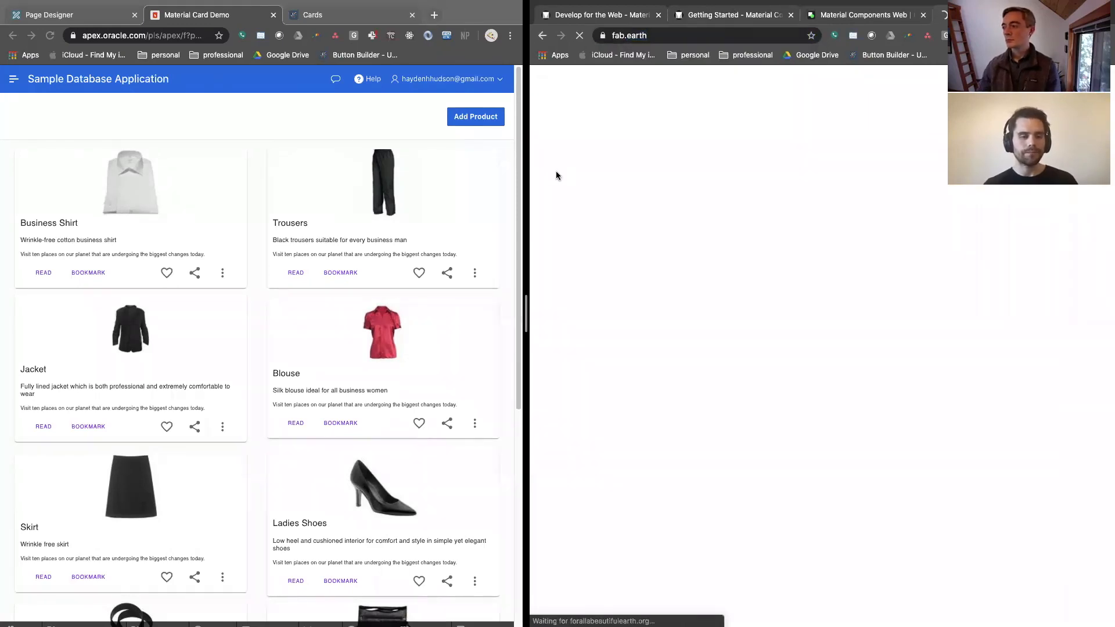
drag(526, 177, 218, 193)
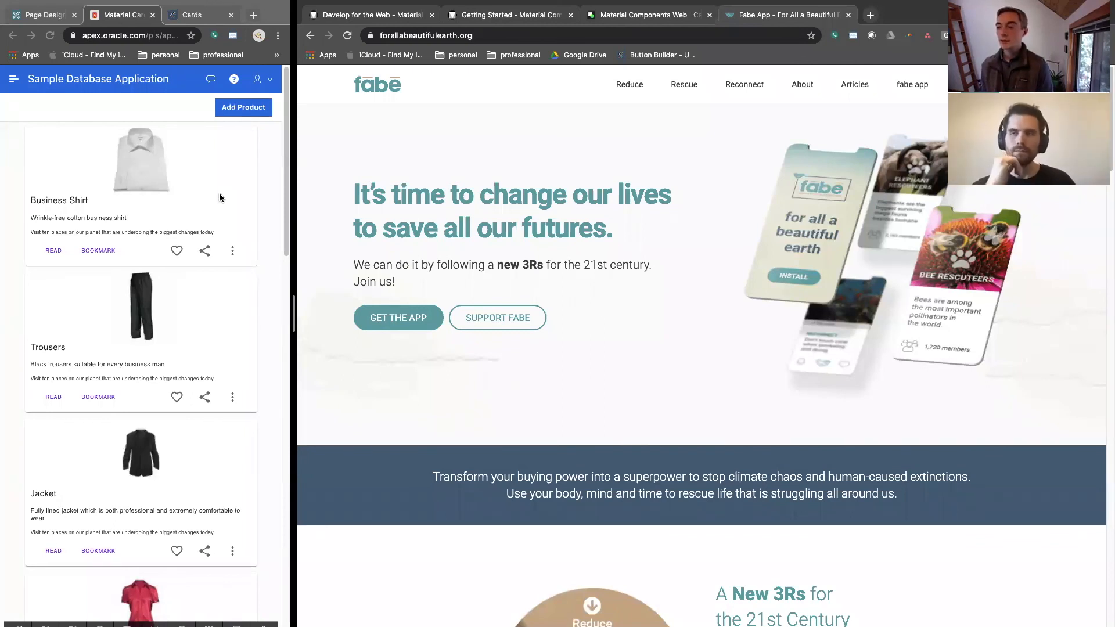
Widen the Material Card Demo side of the split view and open page 18's CSS File URLs property in Page Designer for editing
drag(294, 313, 726, 311)
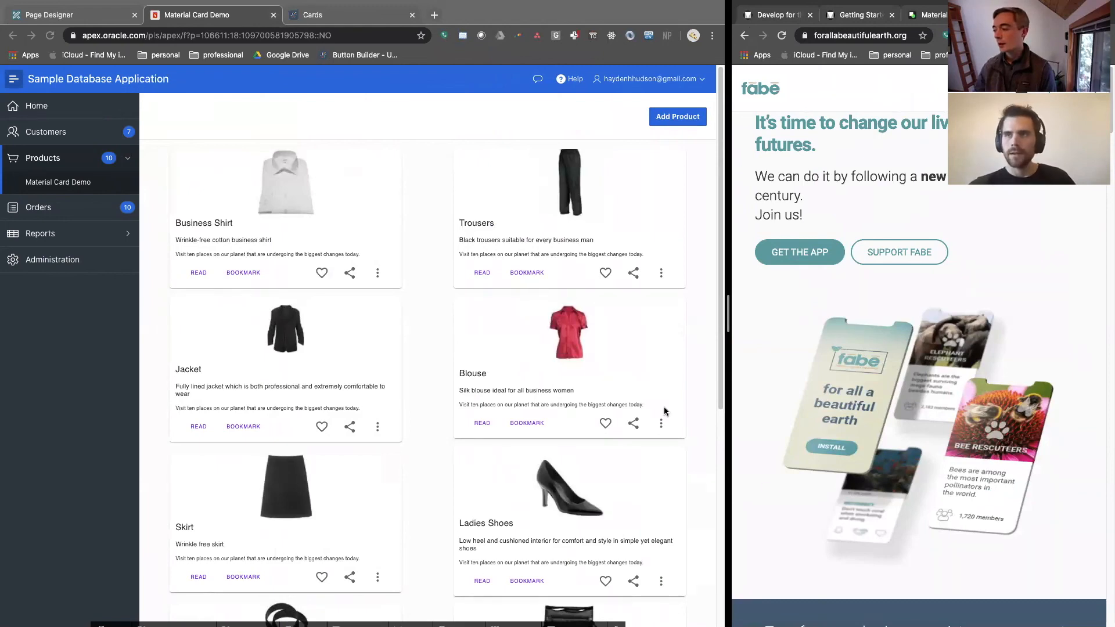
click(410, 582)
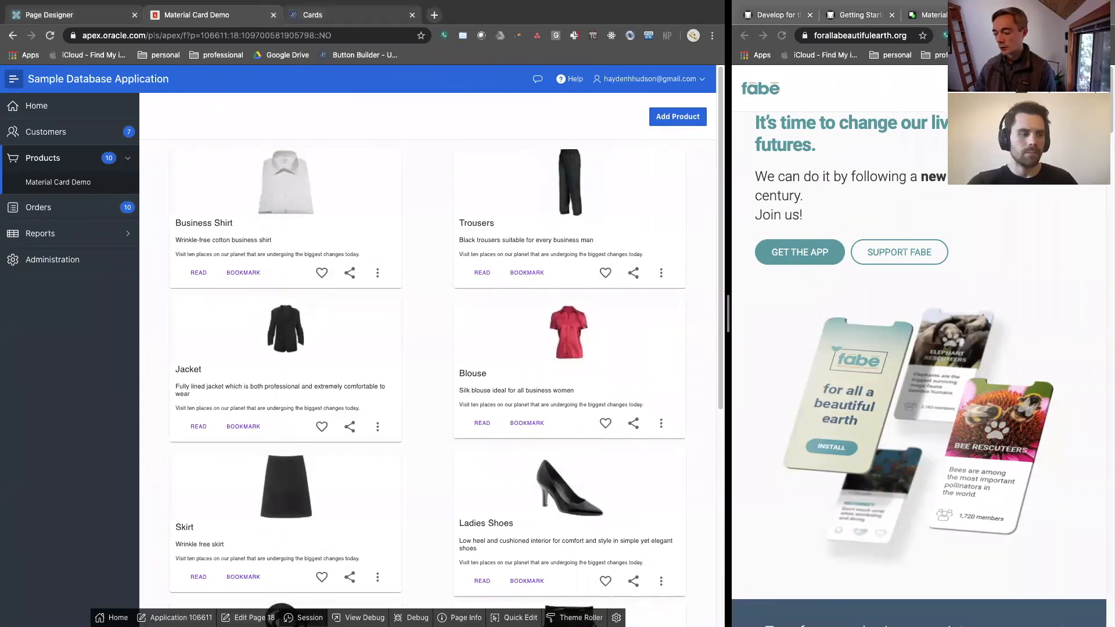
click(248, 618)
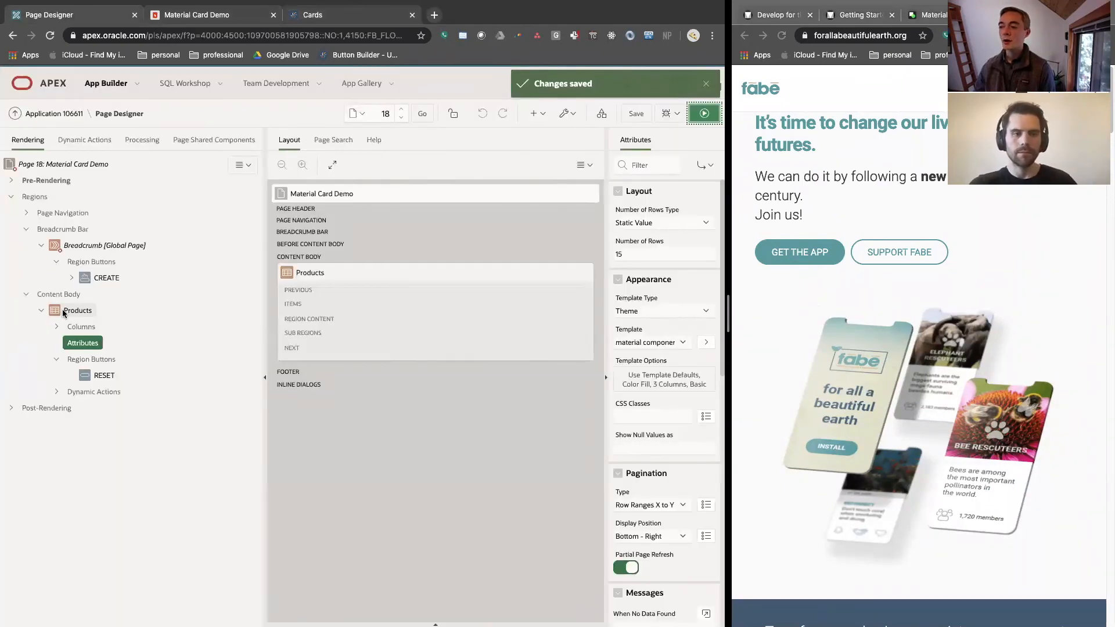
click(88, 165)
scroll(641, 425, down, 10)
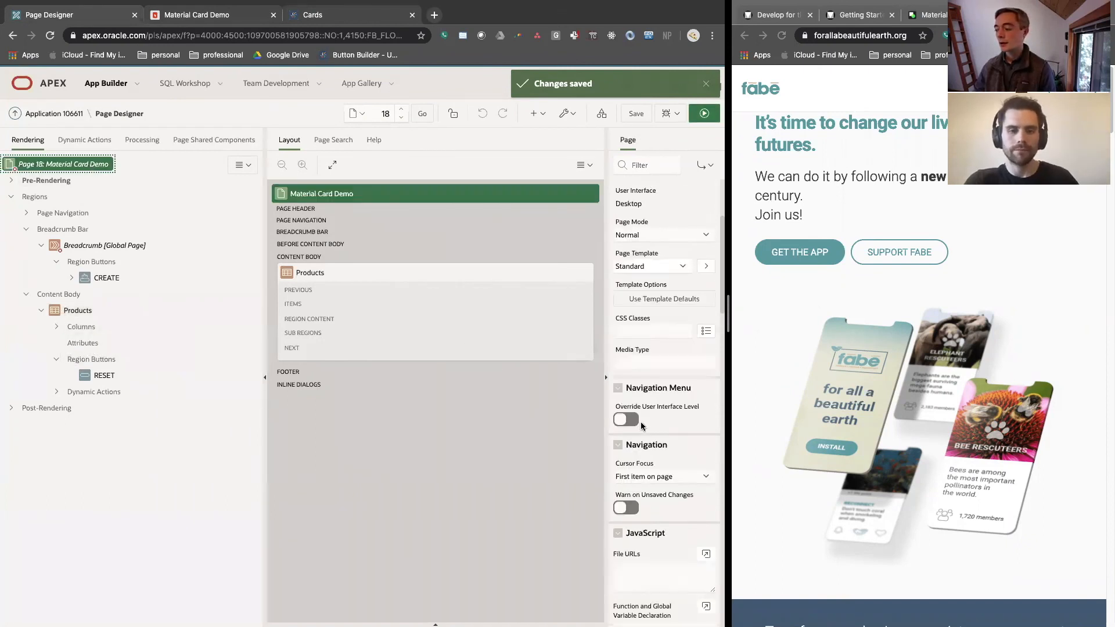
click(636, 525)
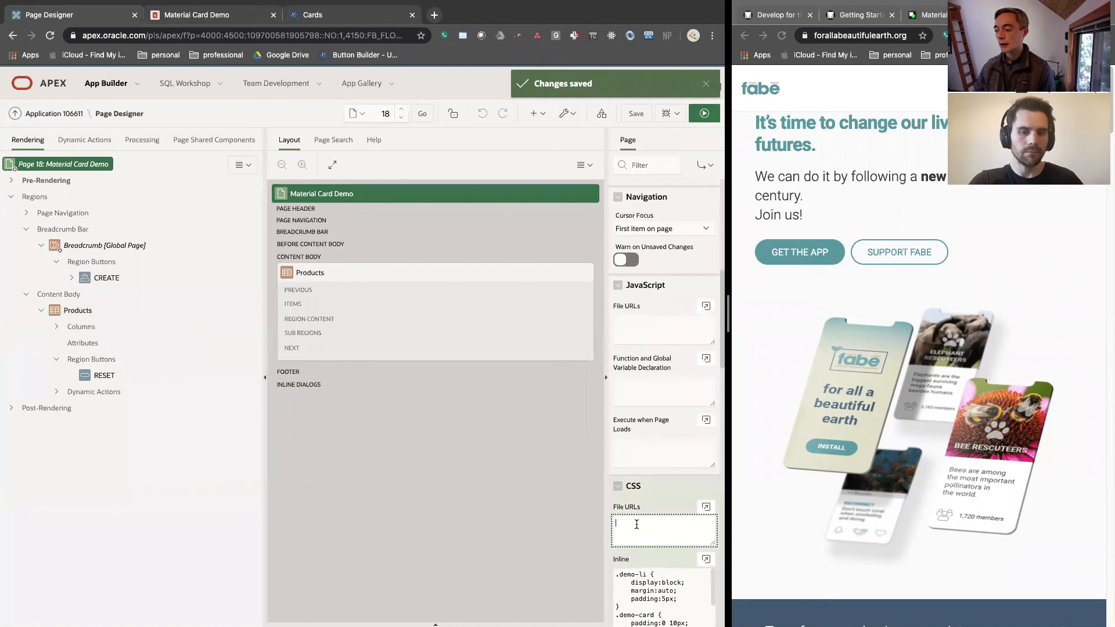
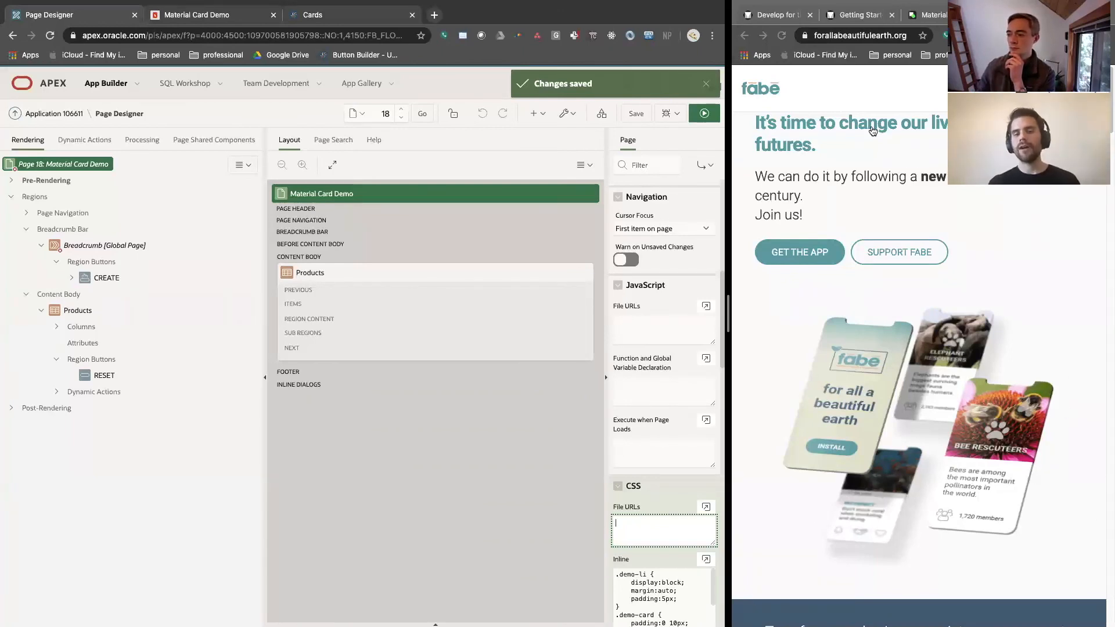
Show the Material Card Demo page with its navigation menu collapsed beside a widened Material Components Card demo page
click(177, 20)
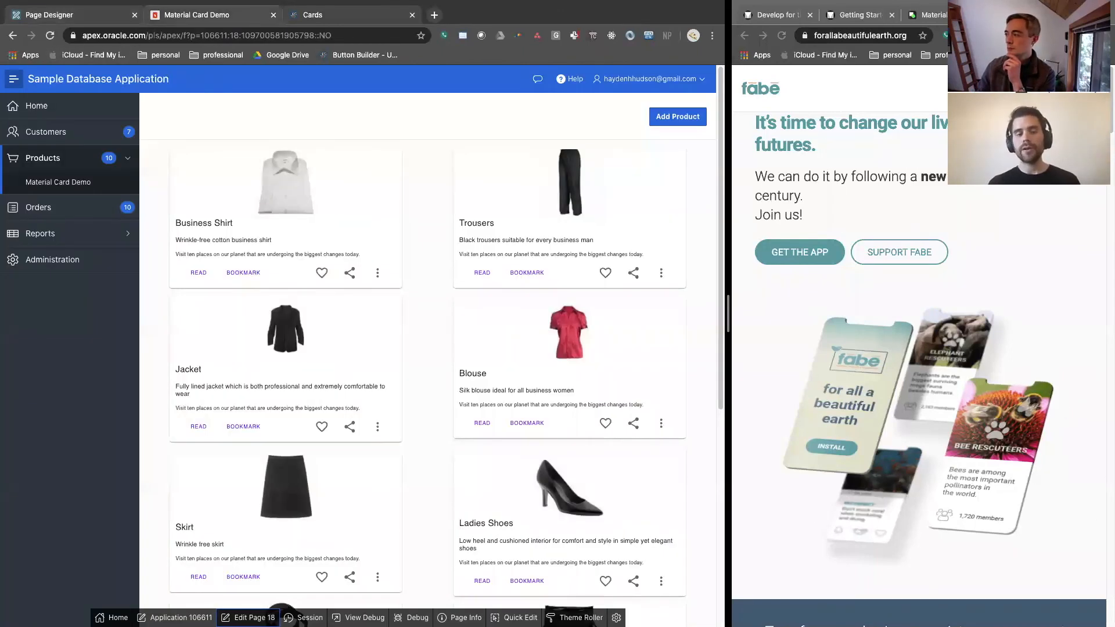
click(917, 14)
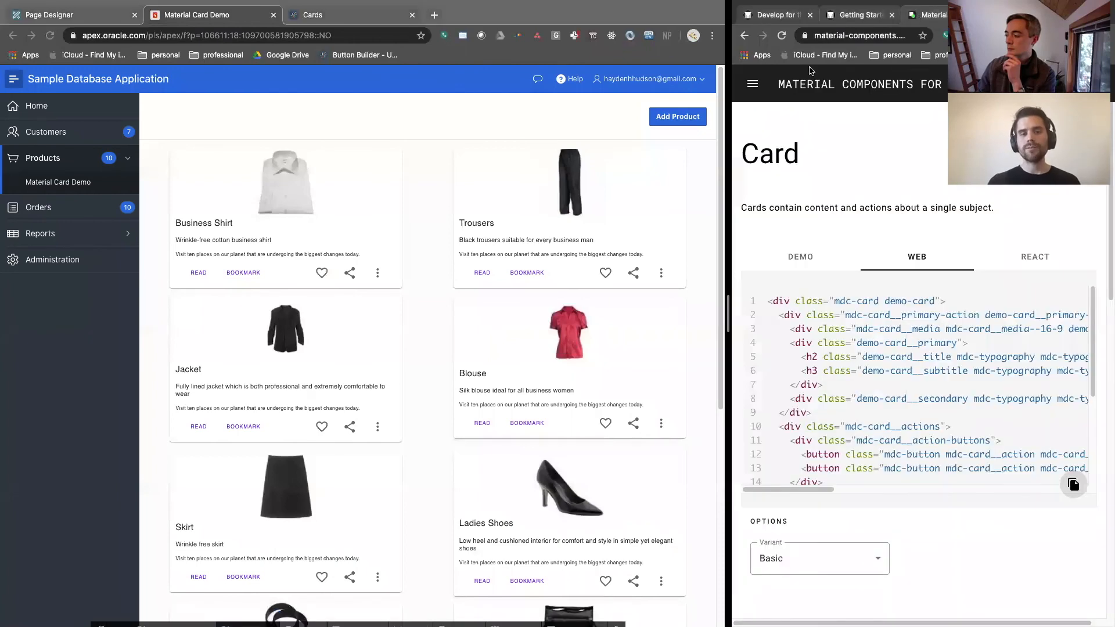
click(837, 246)
drag(727, 226, 626, 223)
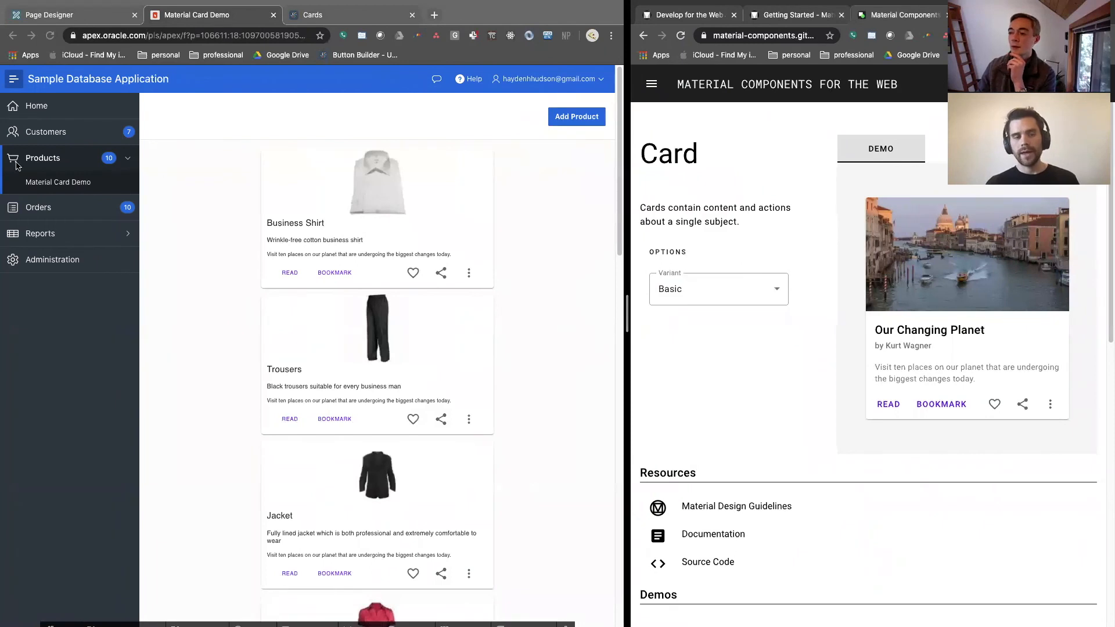
click(13, 81)
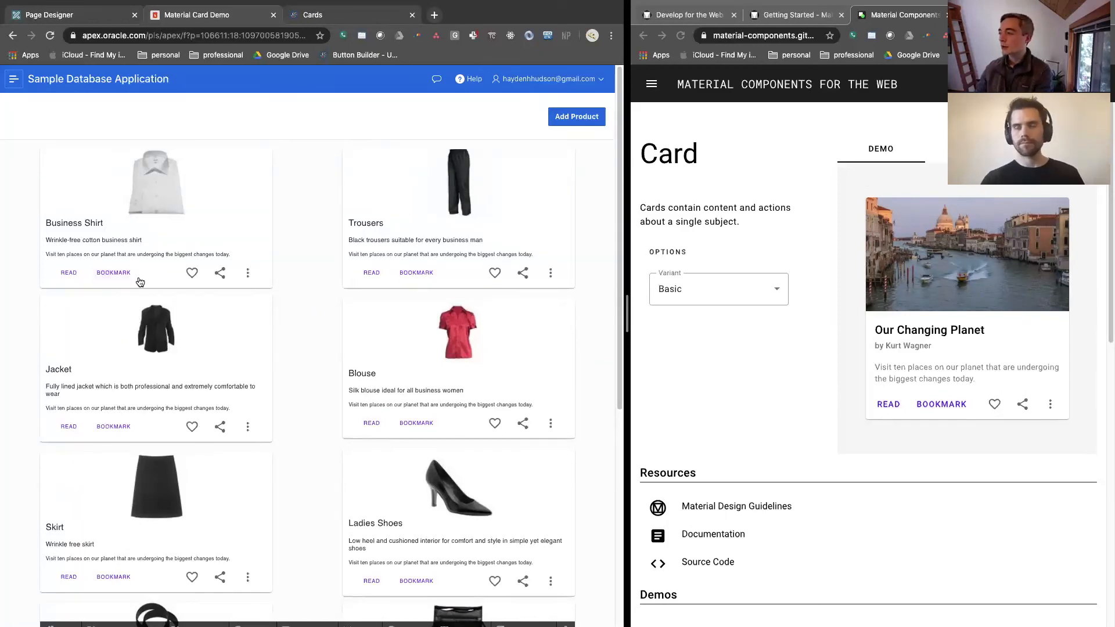
Enlarge the Material Design Getting Started page and show the beginning of the Quick Start (CDN) code
click(795, 14)
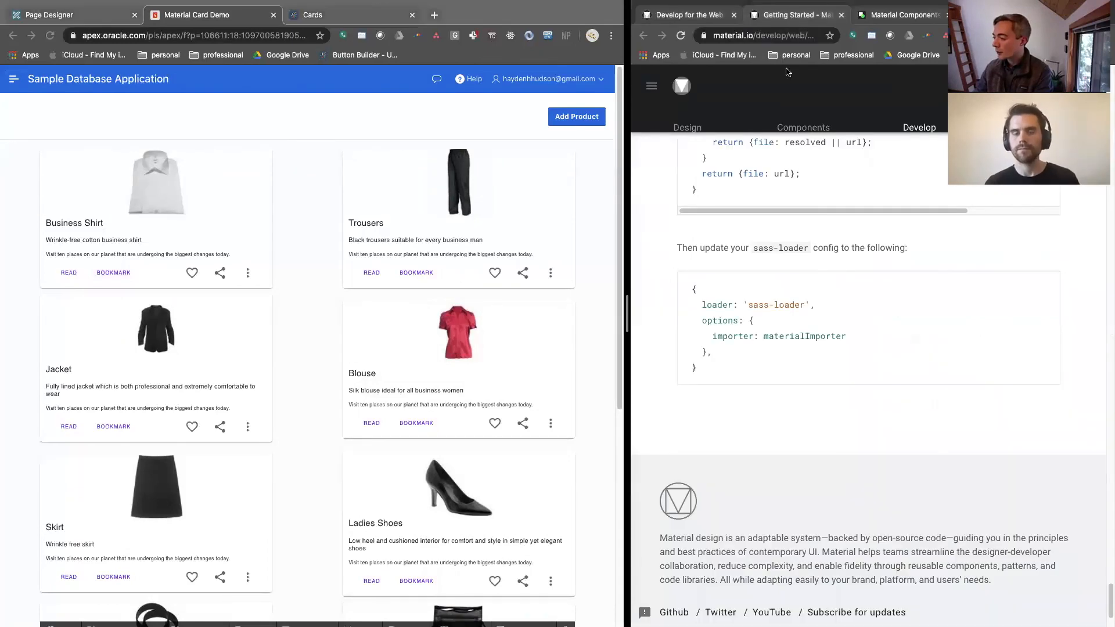
scroll(792, 141, up, 20)
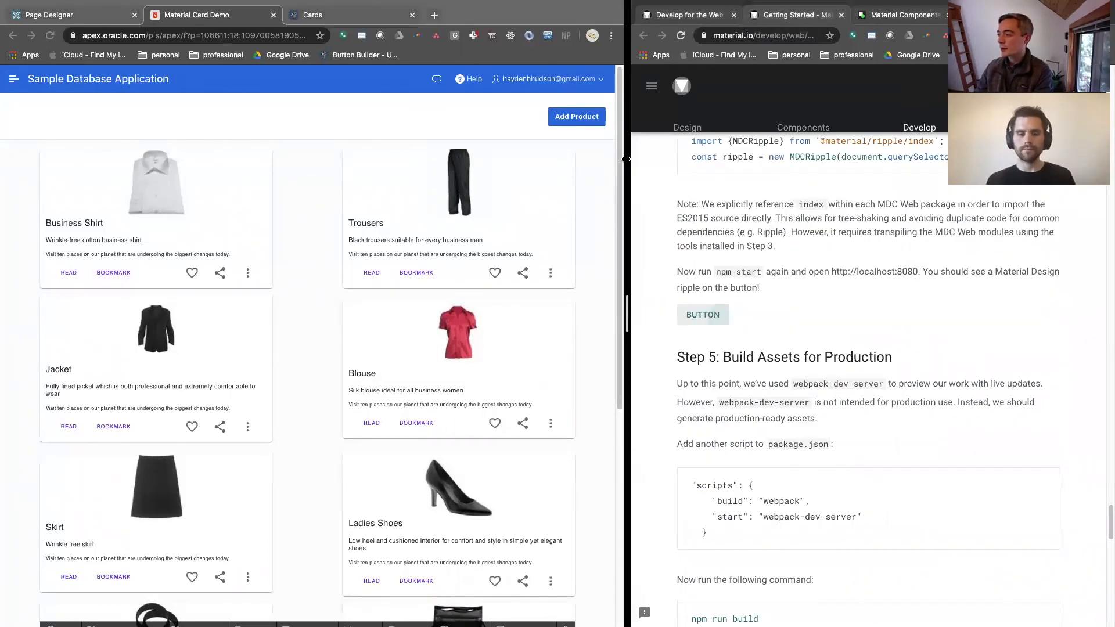
drag(627, 146, 261, 146)
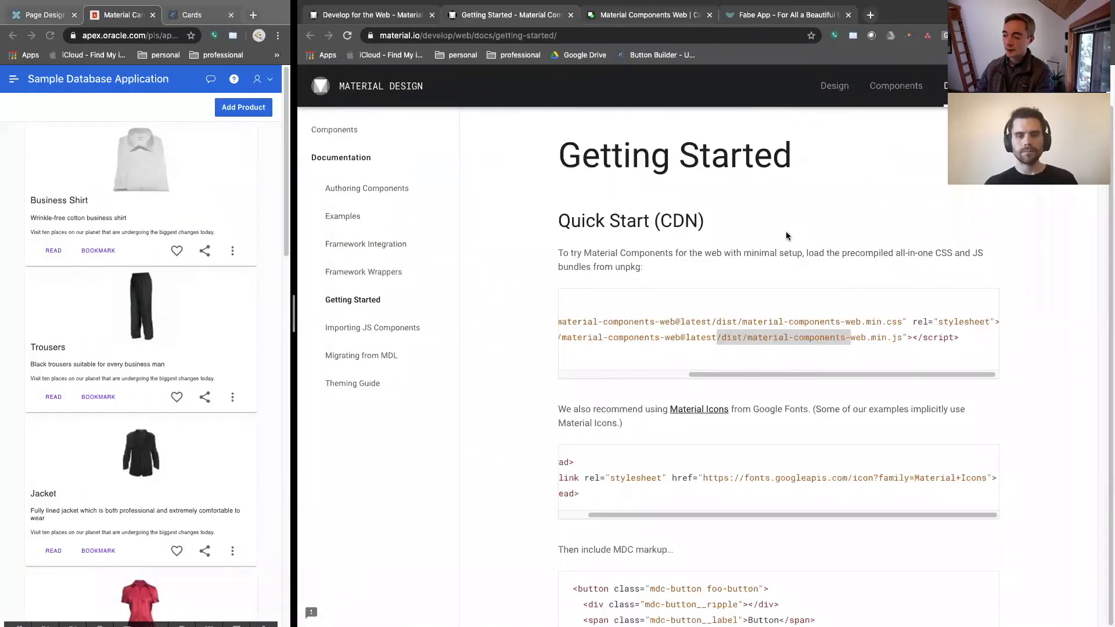
drag(812, 417, 674, 415)
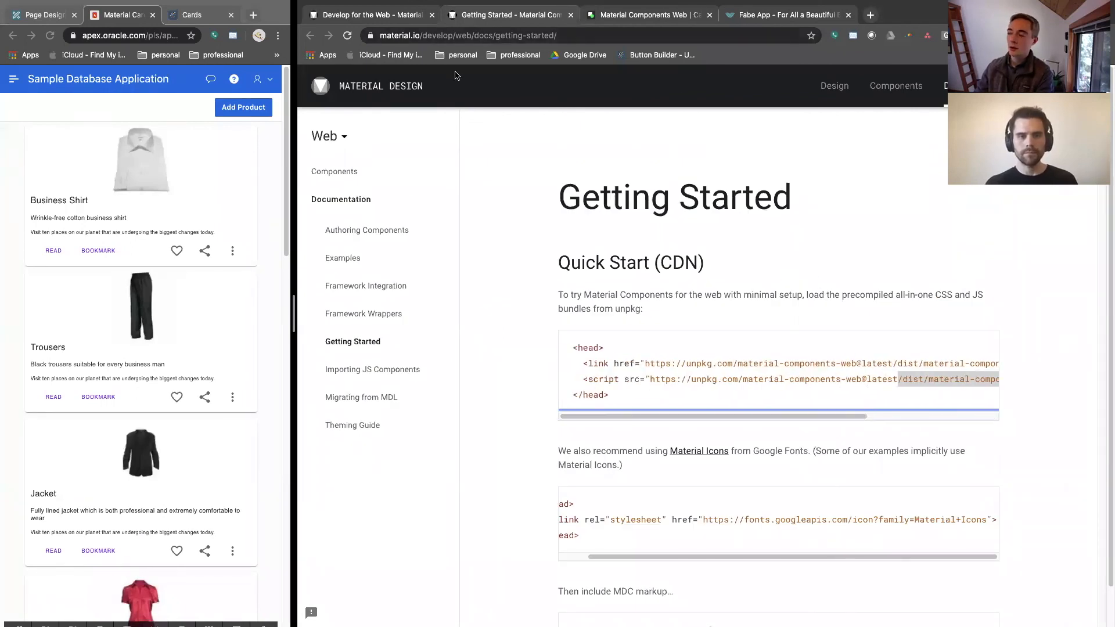
Go to Material Design's Develop page and open the Web quick start guide from its Web section
key(super+r)
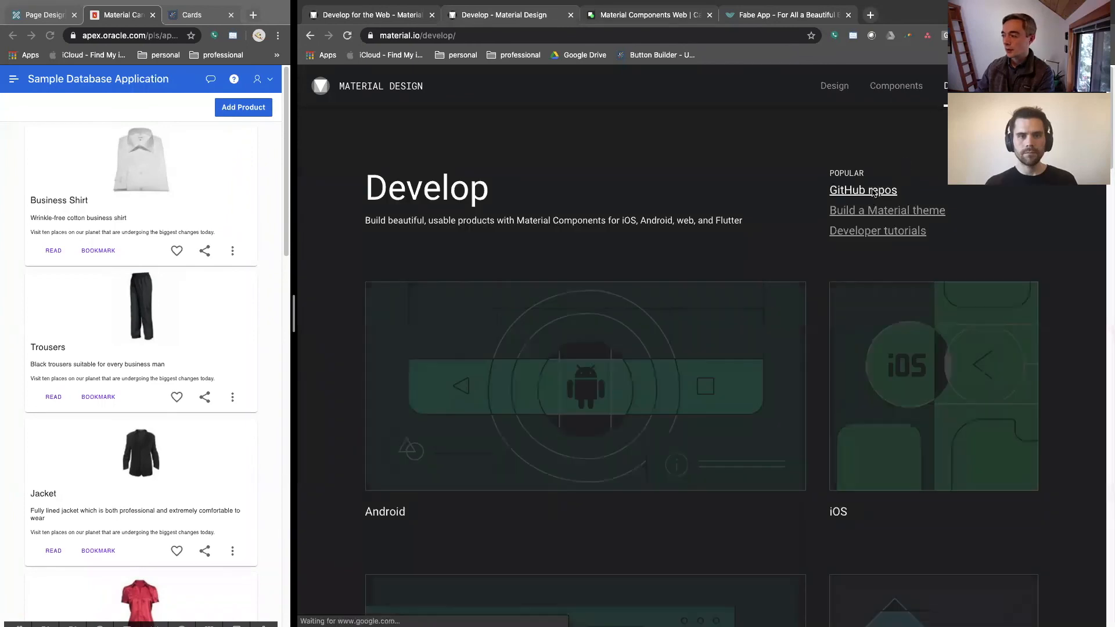
scroll(603, 324, down, 6)
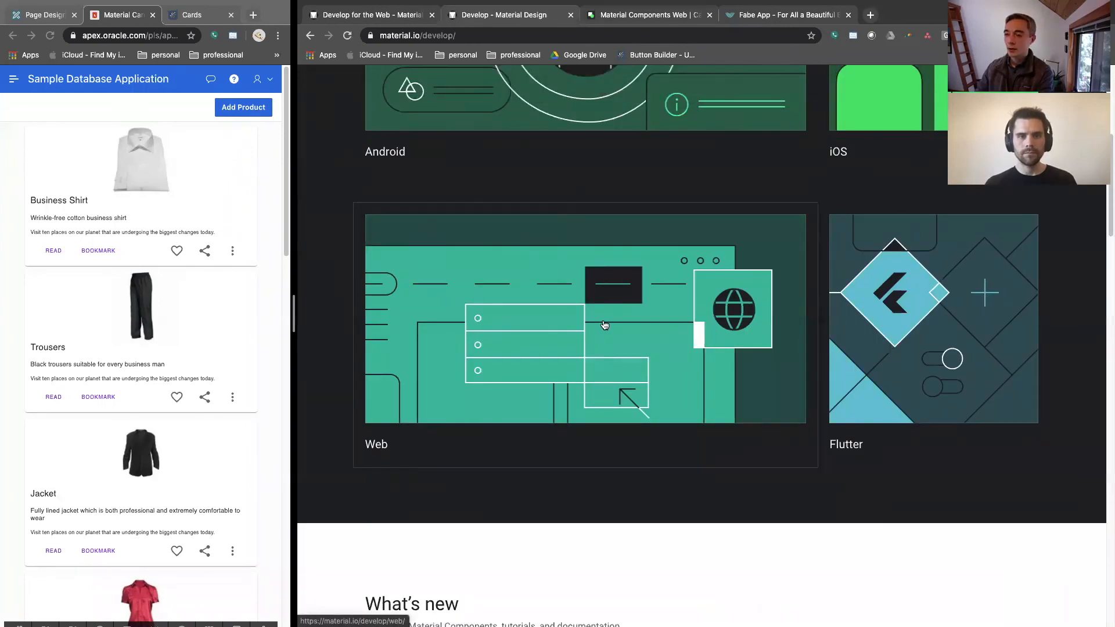
click(603, 324)
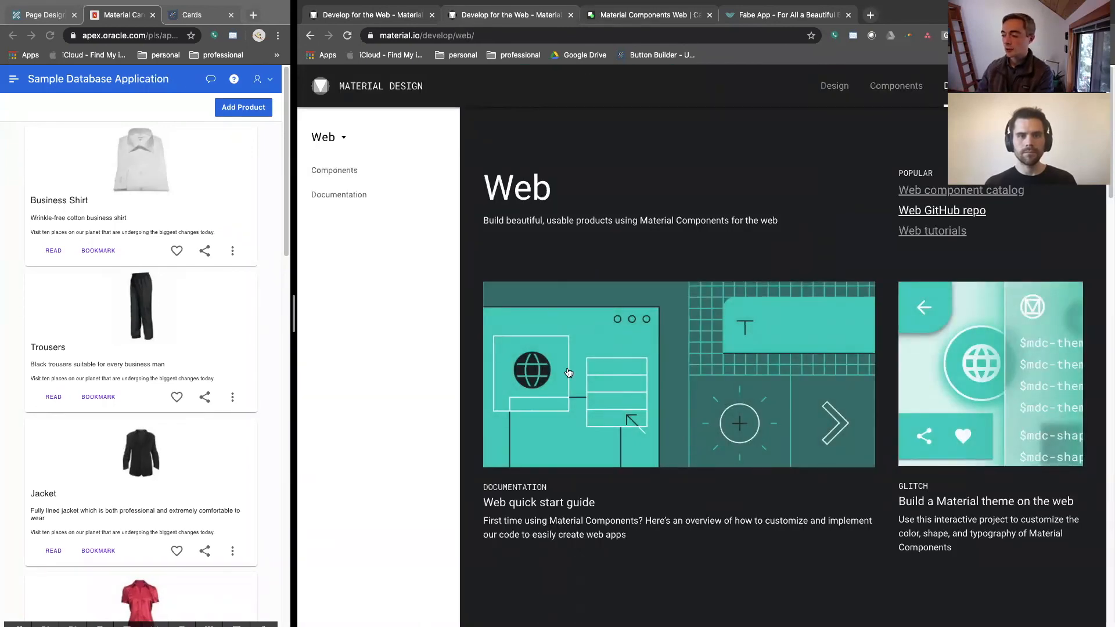
click(562, 388)
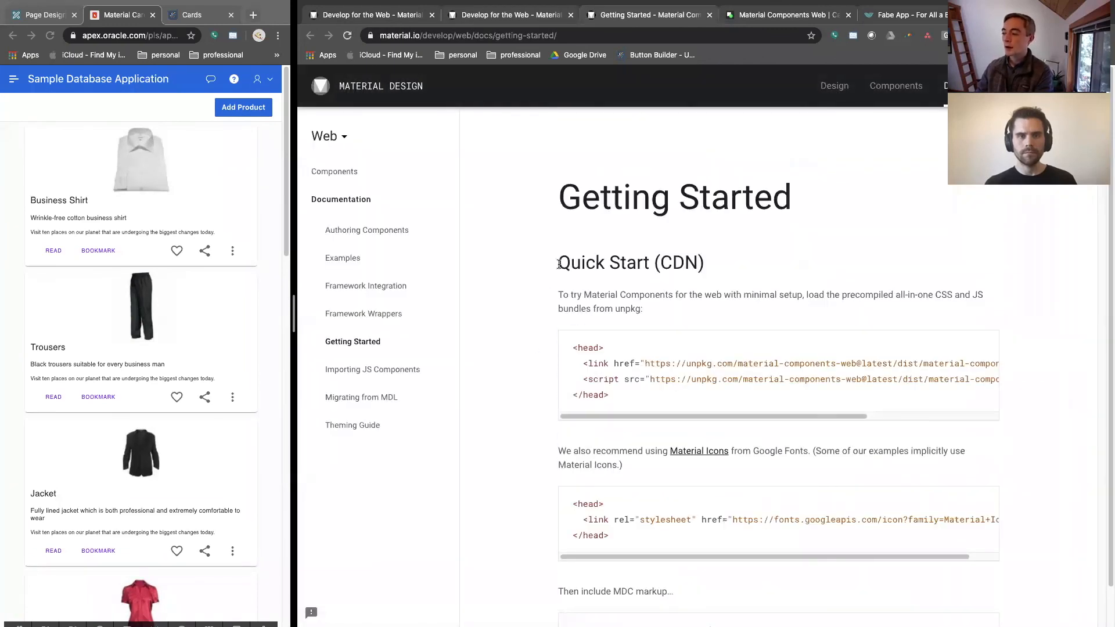
Highlight the Quick Start (CDN) heading and its script and material-components-web.min.css URLs to review the CDN links
drag(556, 265, 731, 275)
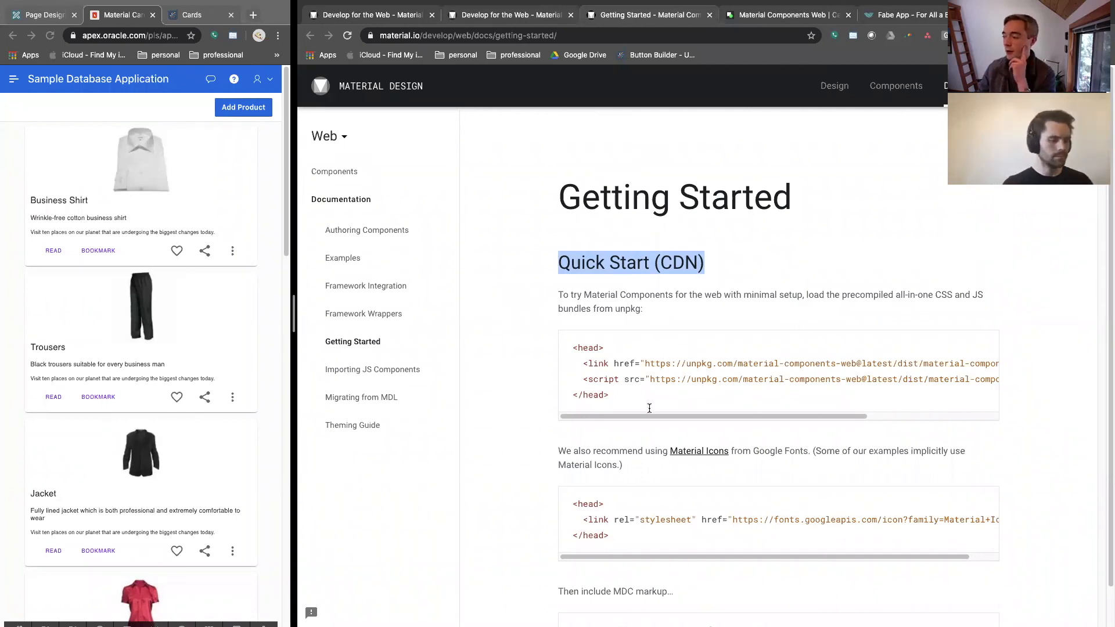
mouse_move(653, 416)
mouse_down()
mouse_move(784, 430)
mouse_move(653, 421)
mouse_up()
drag(648, 379, 998, 380)
drag(939, 361, 632, 361)
drag(659, 416, 784, 418)
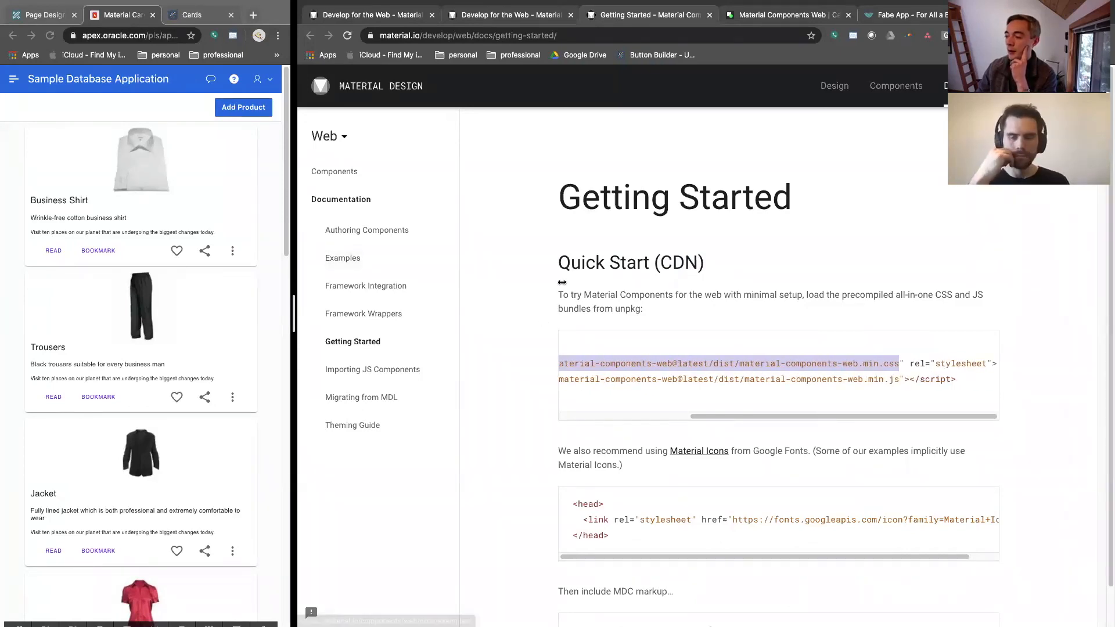
Widen the APEX side of the split view and open the User Interface attributes of Application 106611
drag(299, 268, 558, 269)
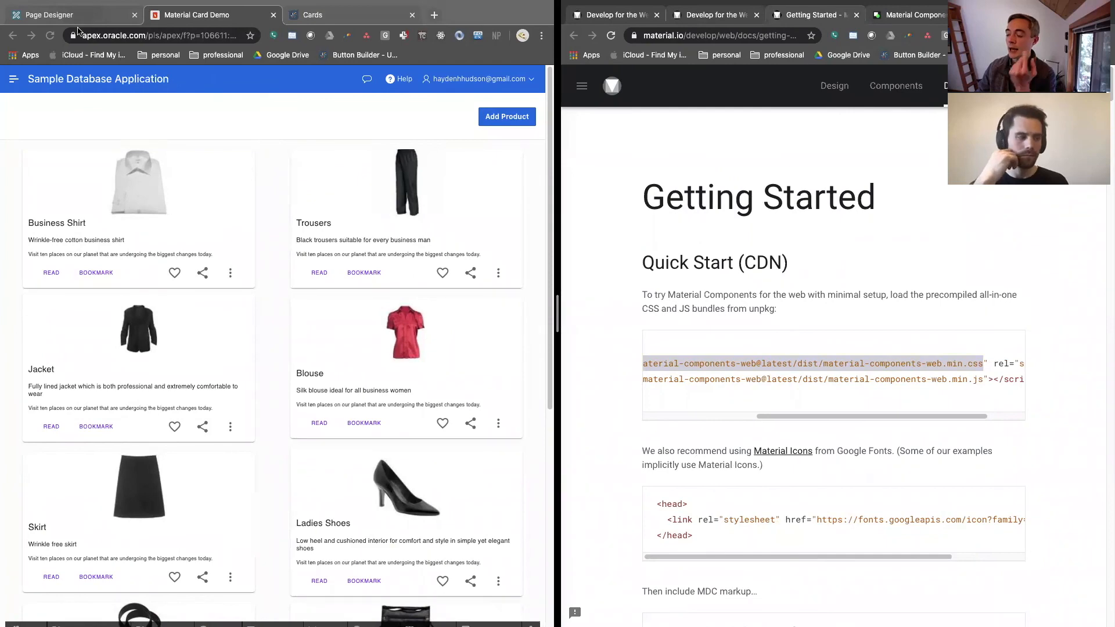
click(81, 16)
click(55, 114)
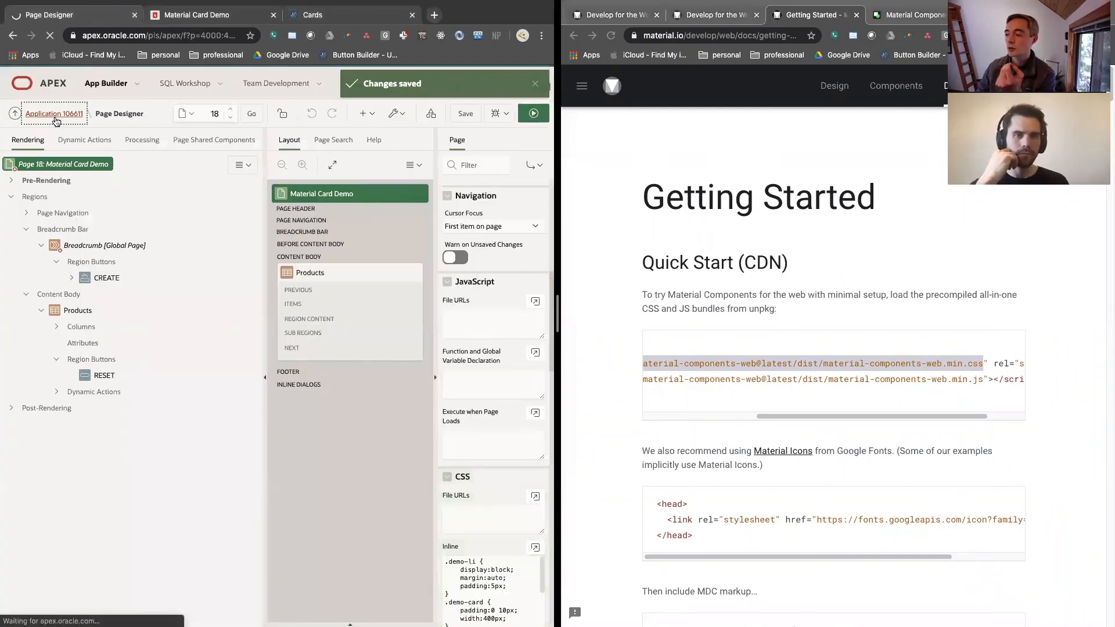
click(362, 142)
click(208, 143)
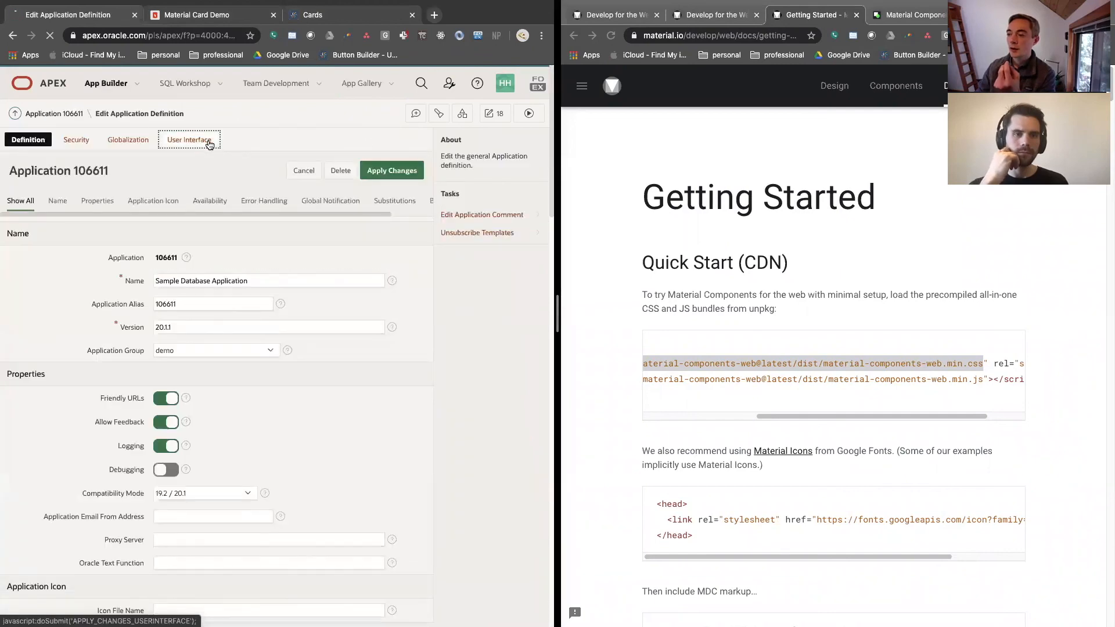
Locate the application's Cascading Style Sheets File URLs and highlight the unpkg material-components-web v4.0.0 CSS entry
scroll(105, 339, down, 5)
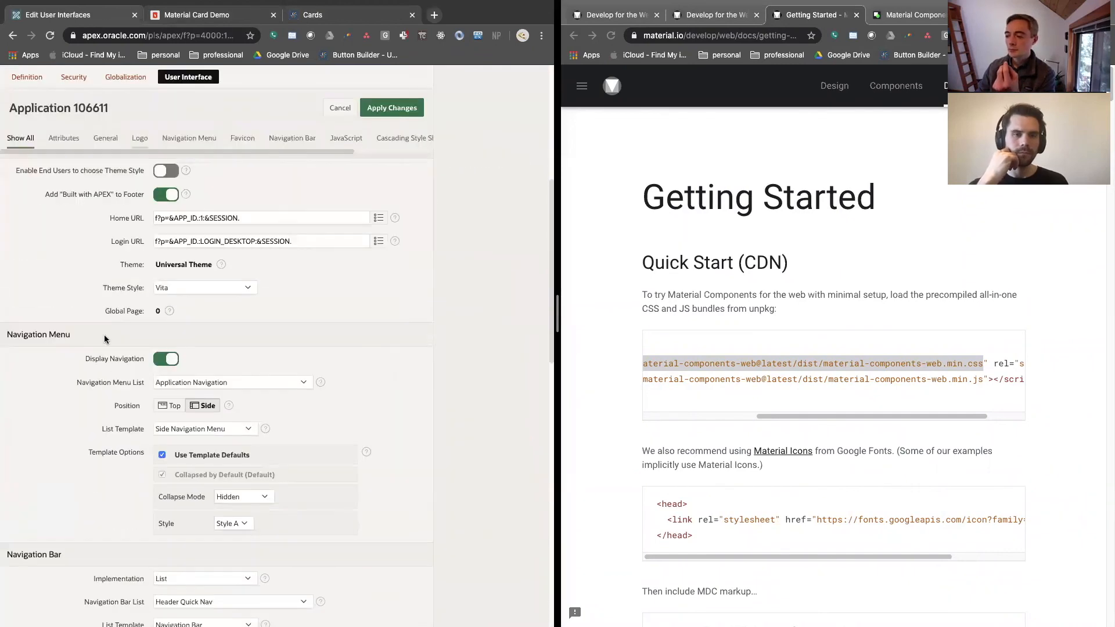
scroll(93, 337, down, 15)
scroll(61, 342, up, 3)
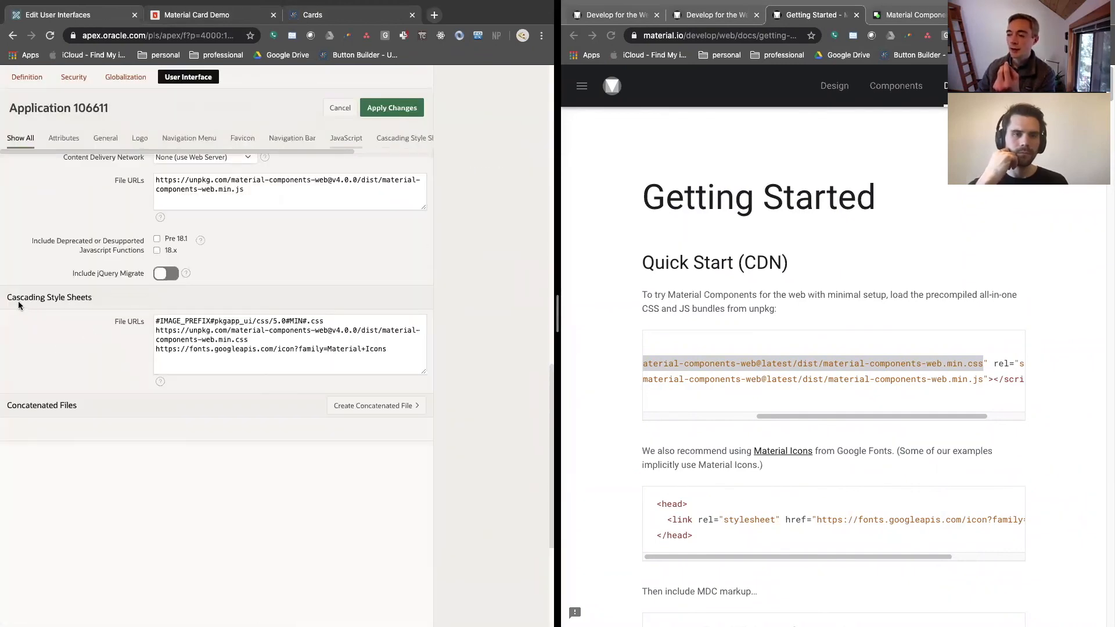
drag(10, 296, 252, 339)
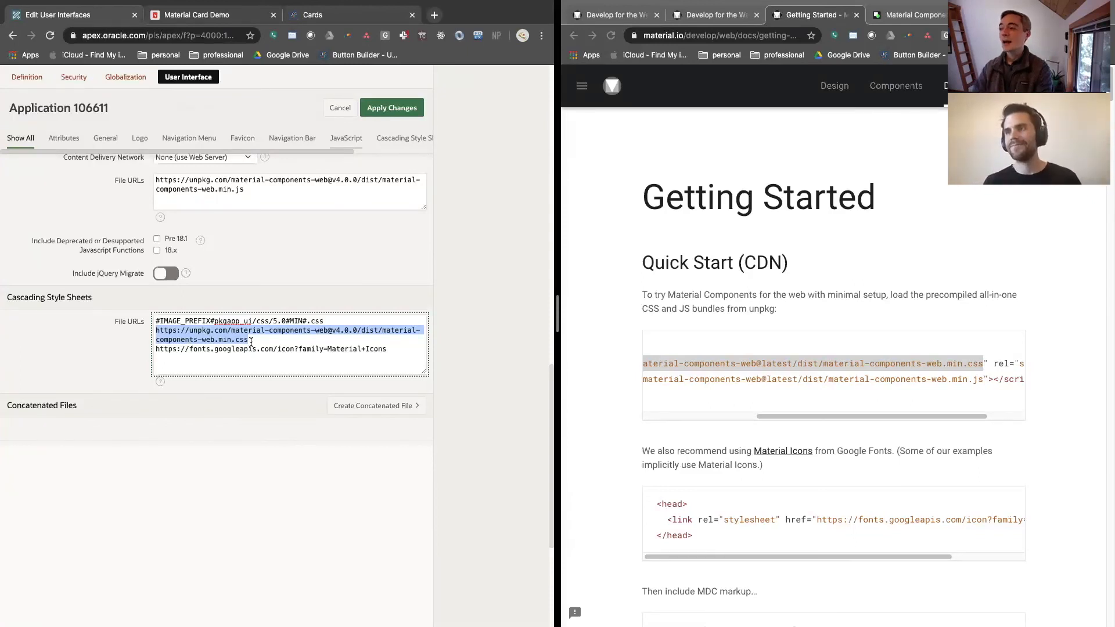
Open the Migration Guides from the Universal Theme app's Getting Started page and review the listed guides
click(304, 16)
click(14, 81)
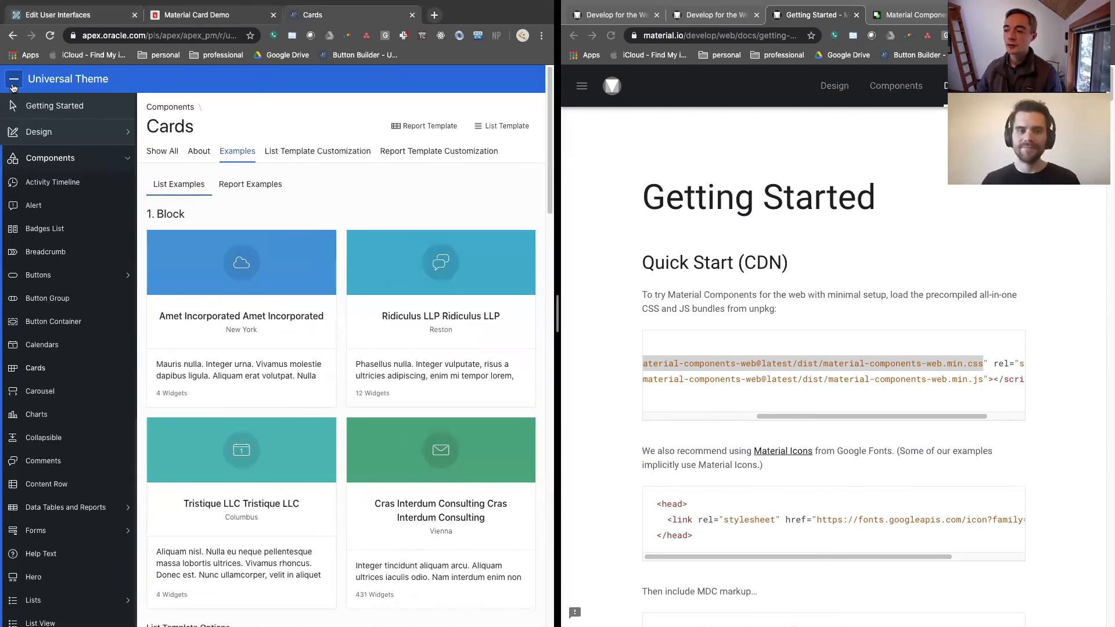
click(32, 108)
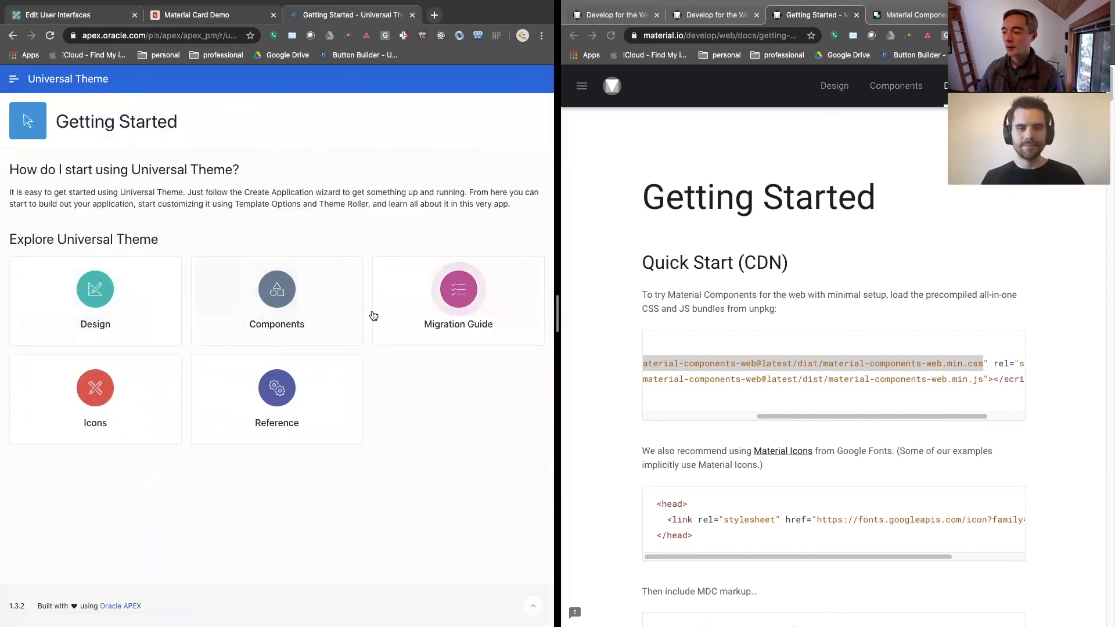
click(447, 297)
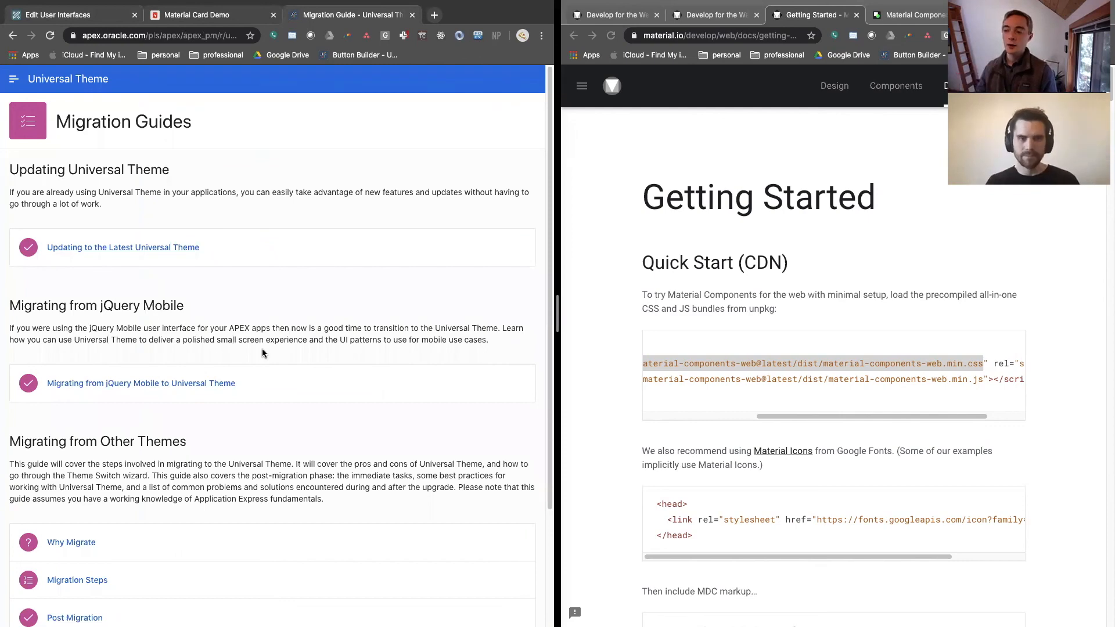
scroll(263, 352, down, 3)
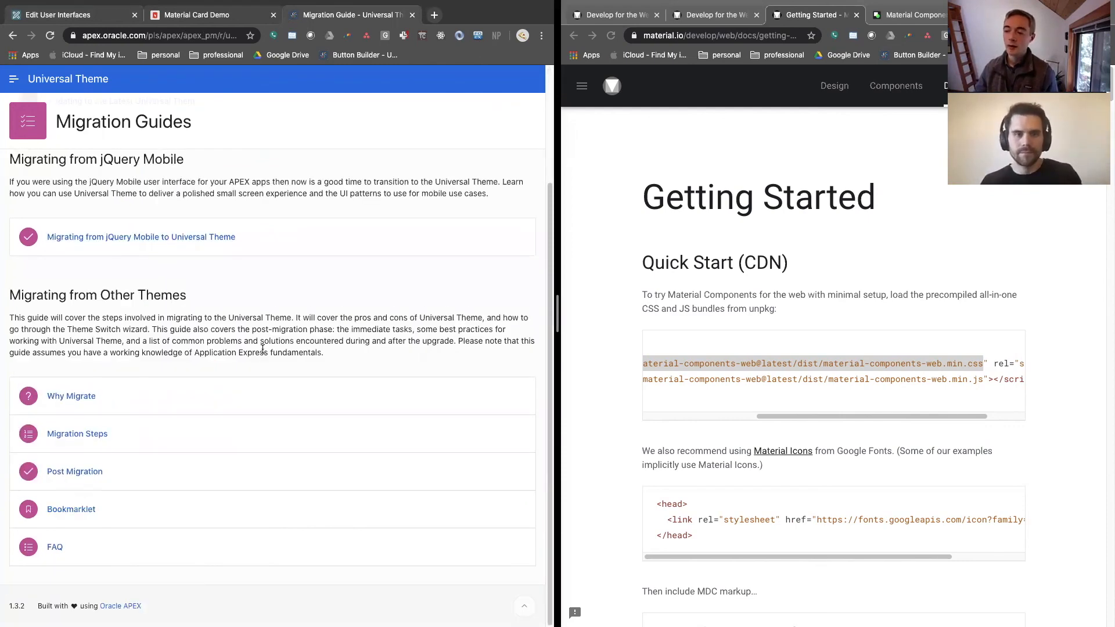
scroll(263, 348, up, 3)
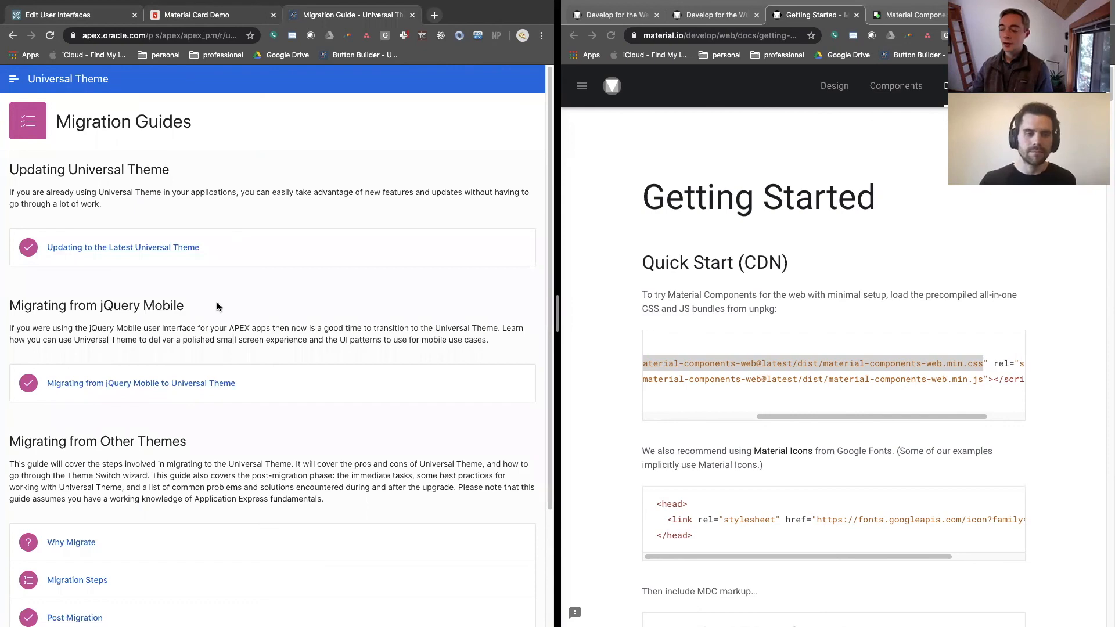
scroll(218, 306, down, 1)
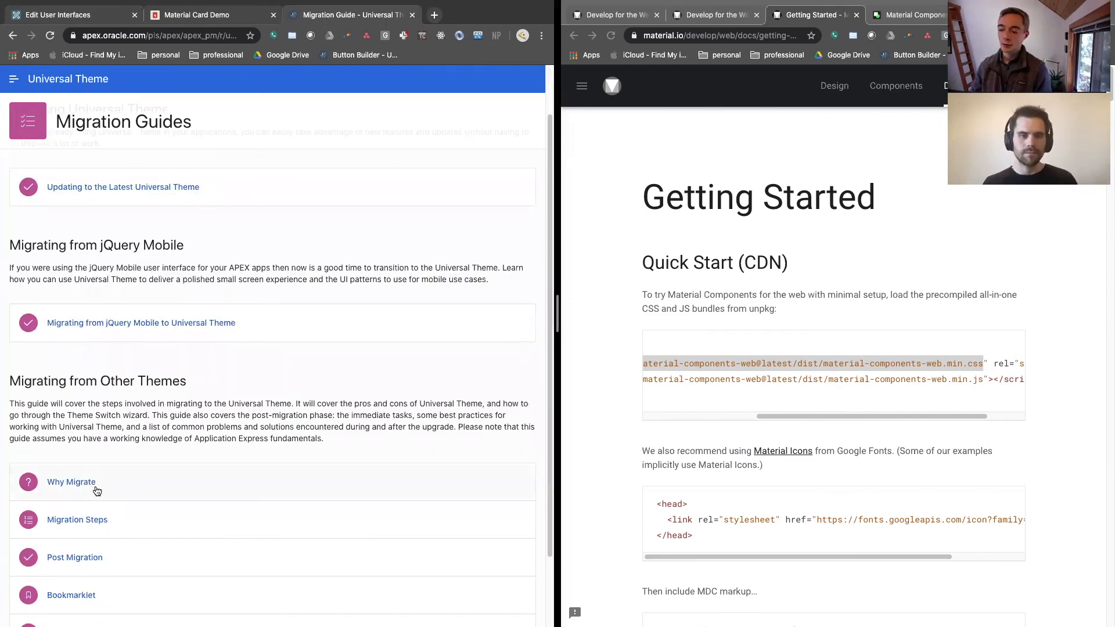
scroll(95, 482, down, 2)
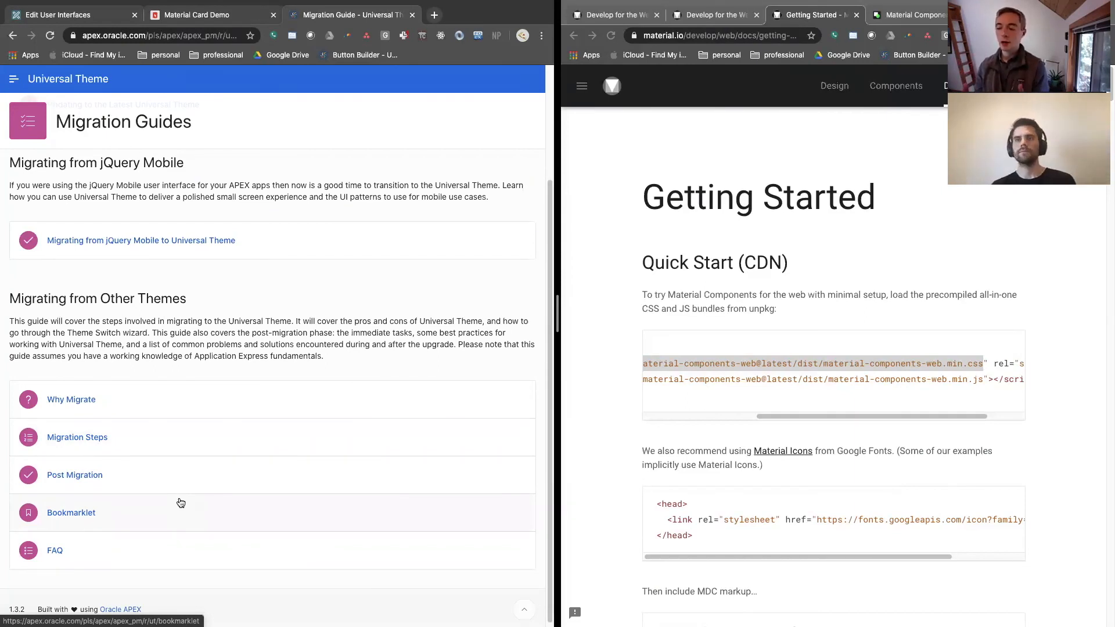
click(148, 36)
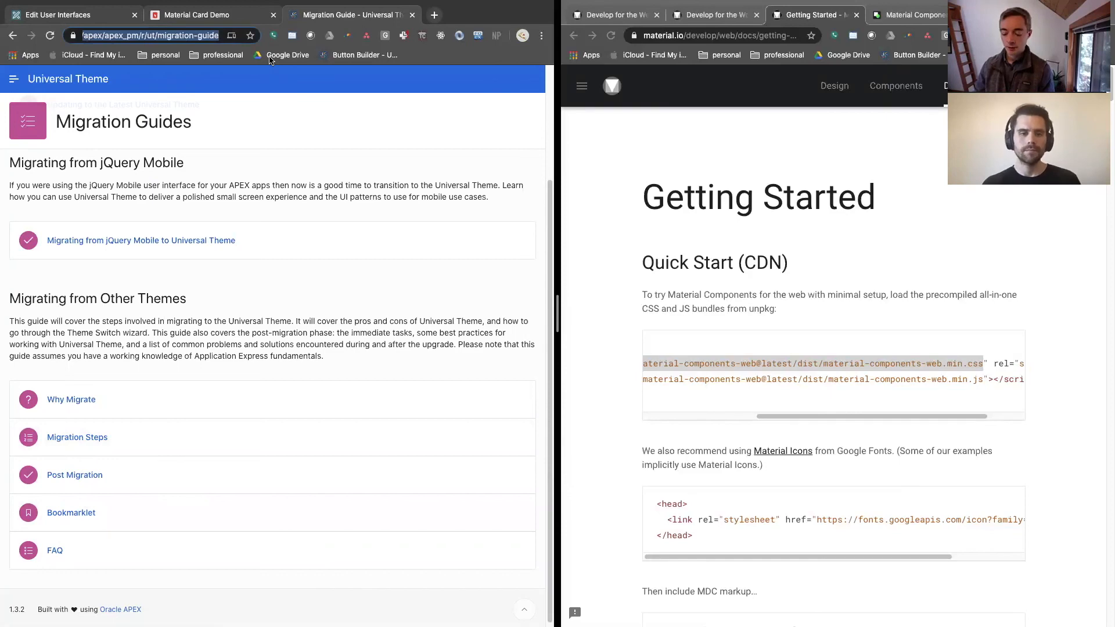
text(UT)
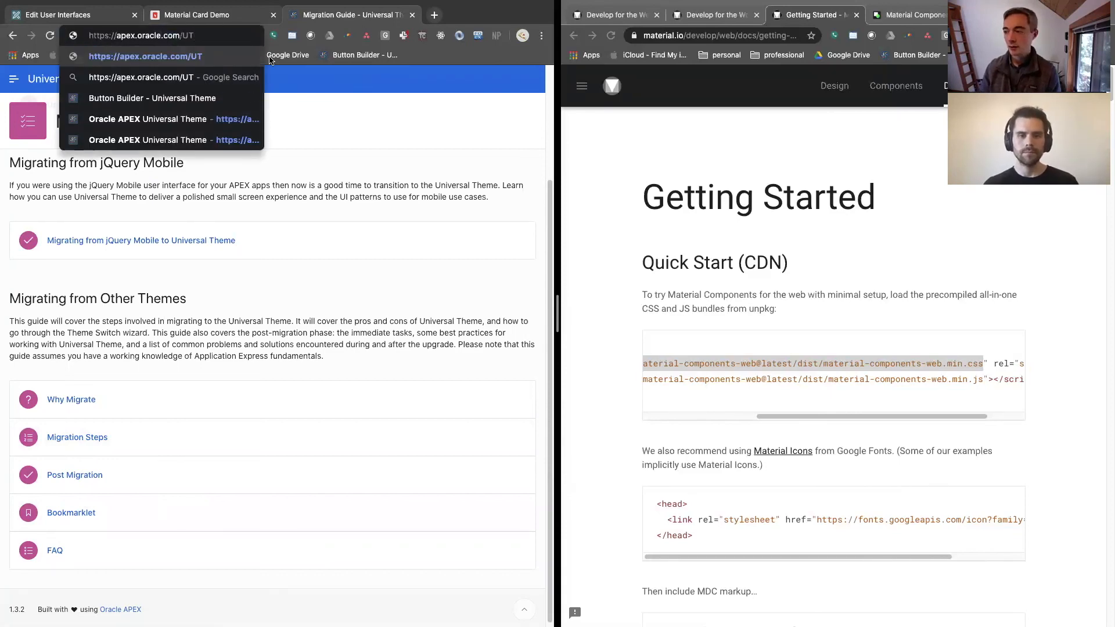
key(BackSpace)
key(BackSpace)
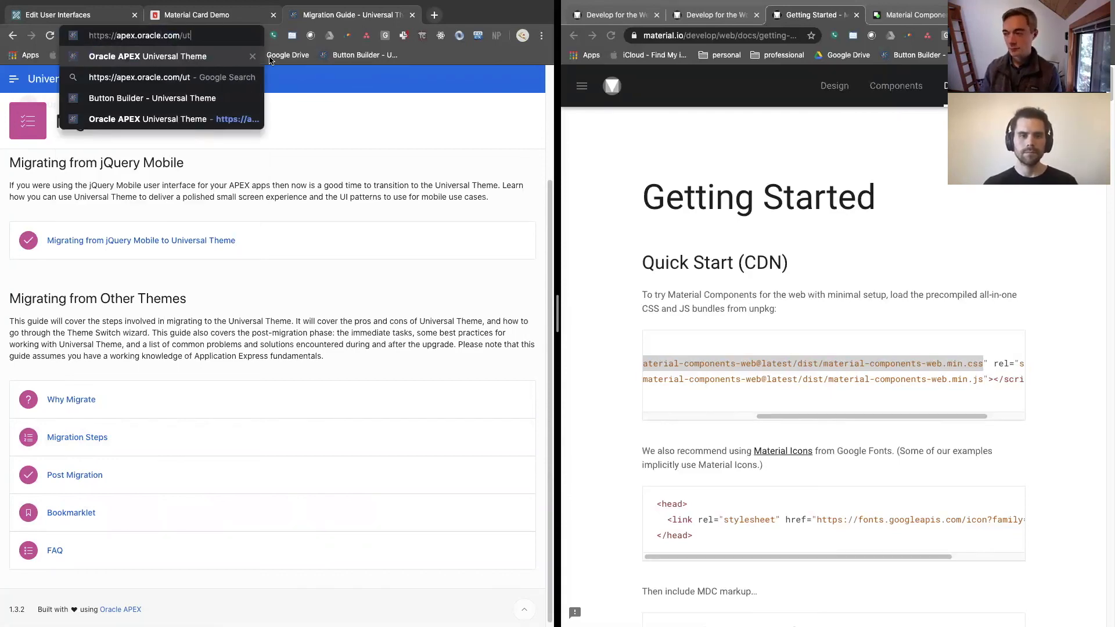
key(Return)
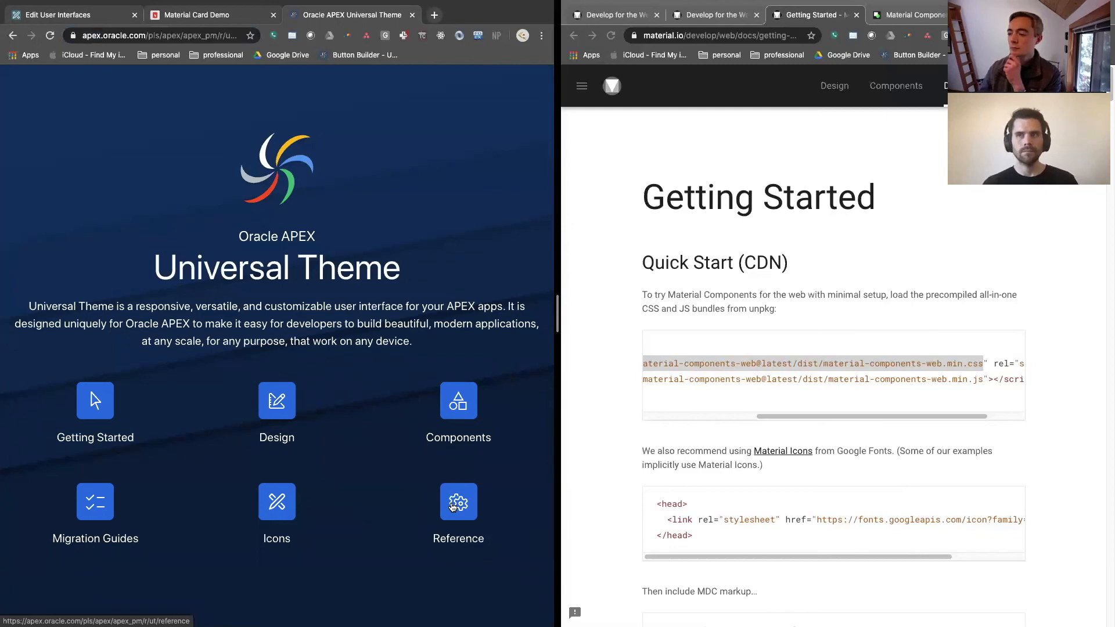
click(111, 518)
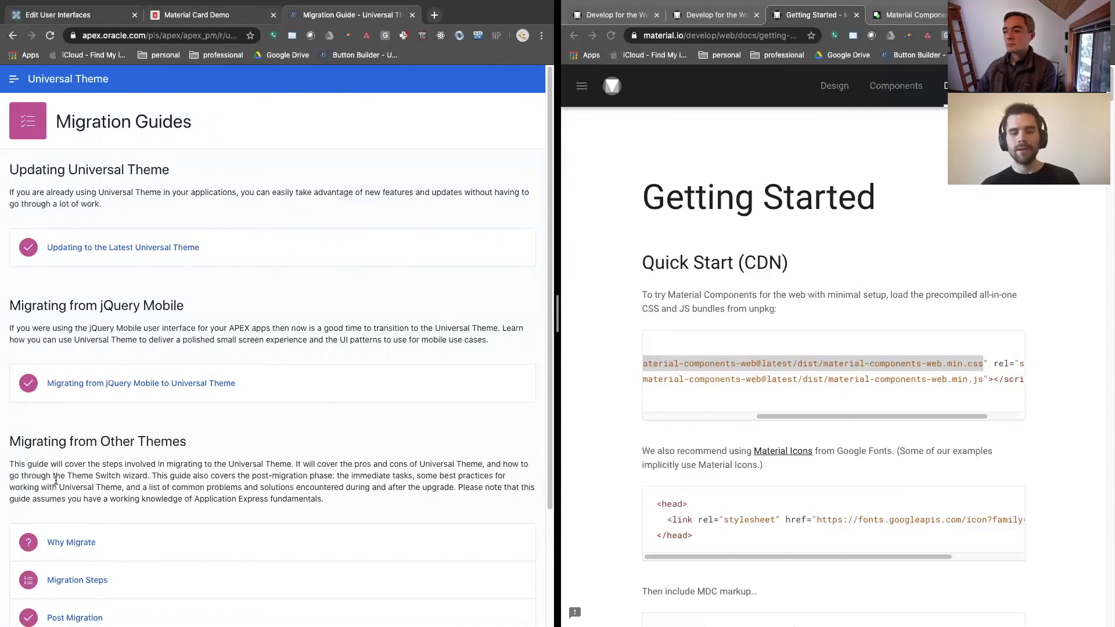
Inspect the Migration Guides page title in the developer tools and show the page's network activity
right_click(264, 115)
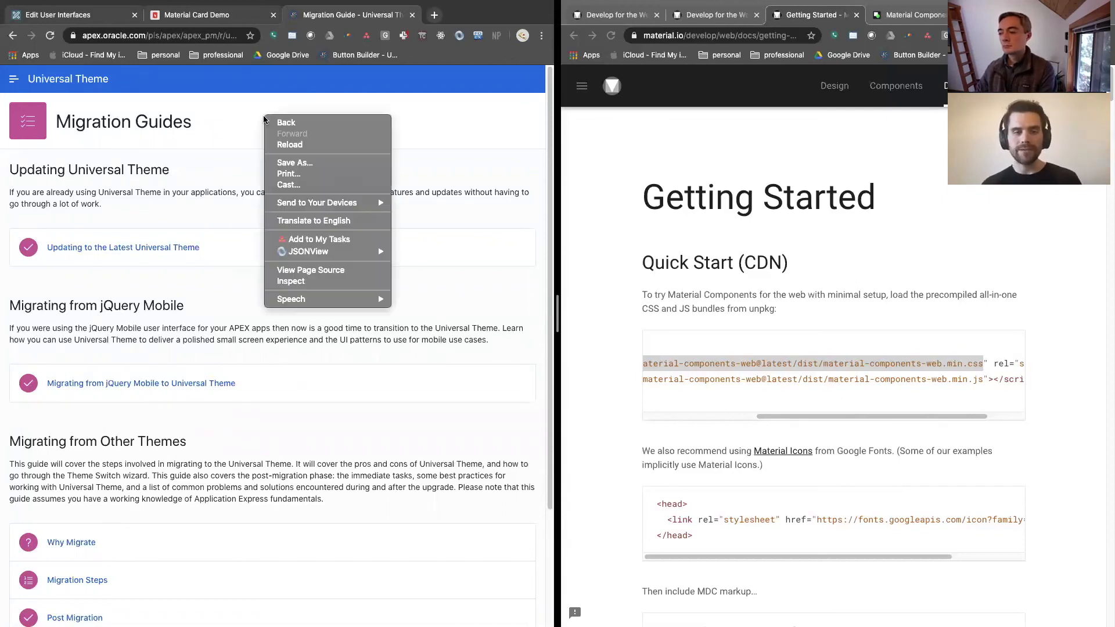
click(290, 282)
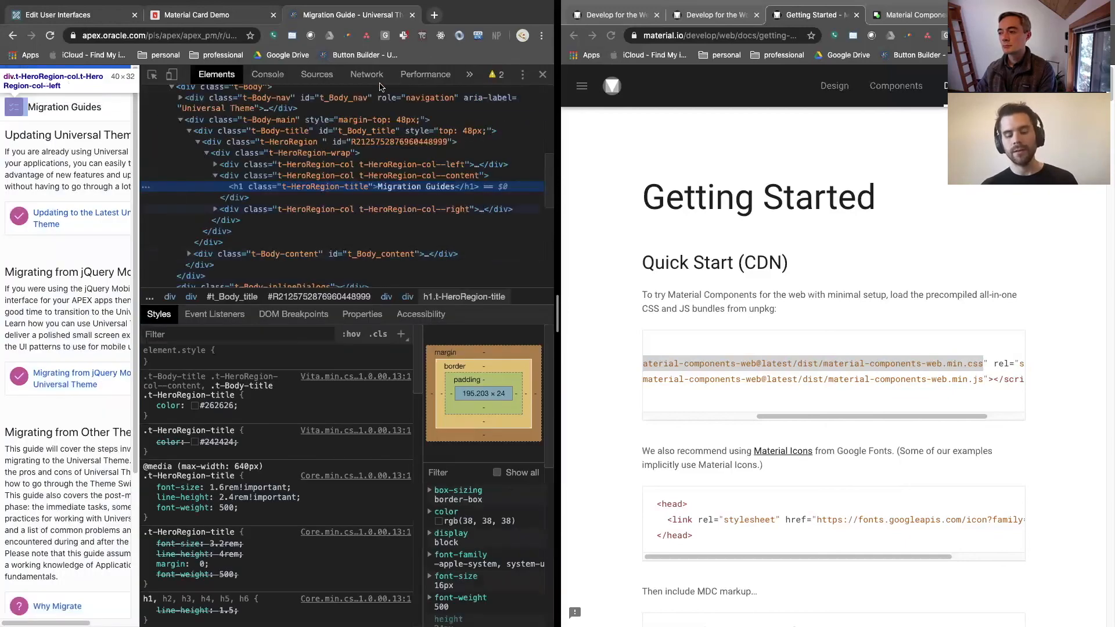
click(367, 75)
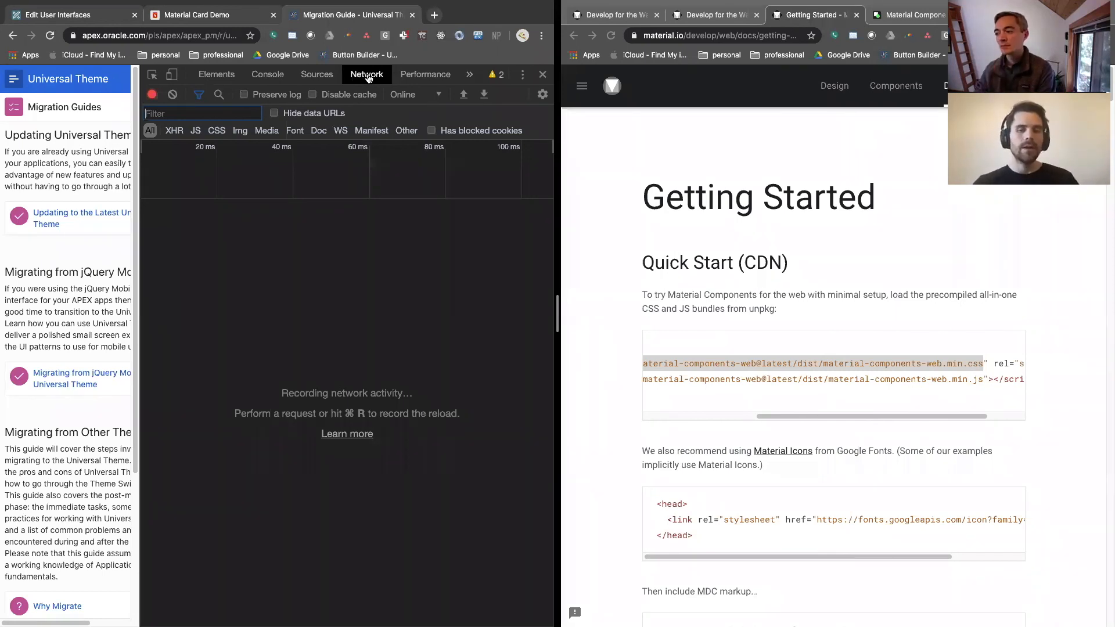
Filter the network activity to CSS requests and reload the Migration Guides page to record its stylesheet loading
click(218, 131)
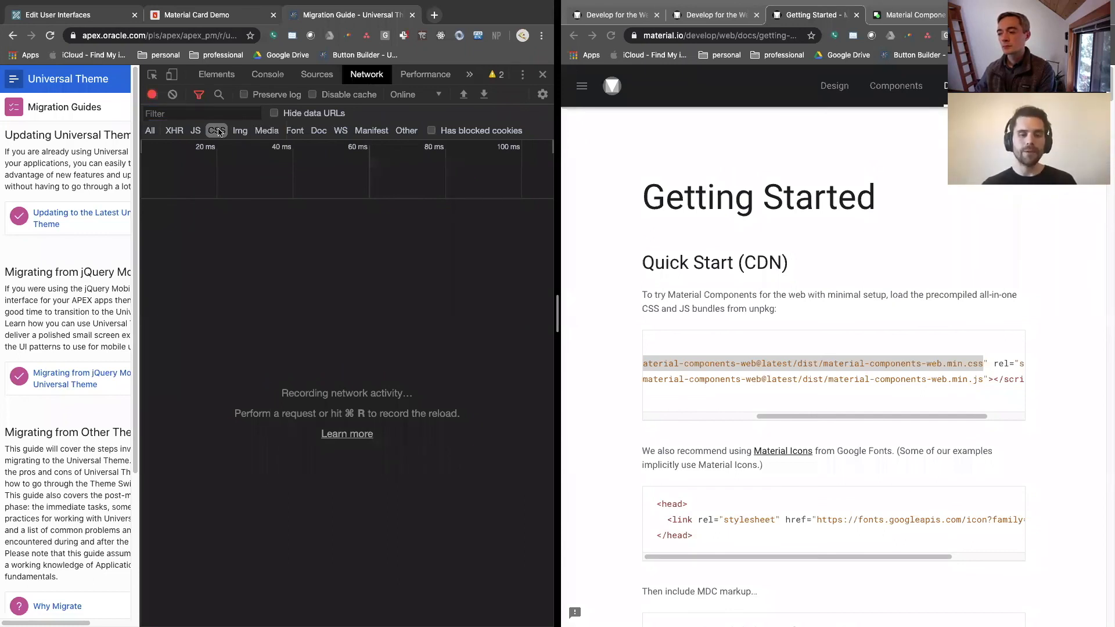
click(50, 36)
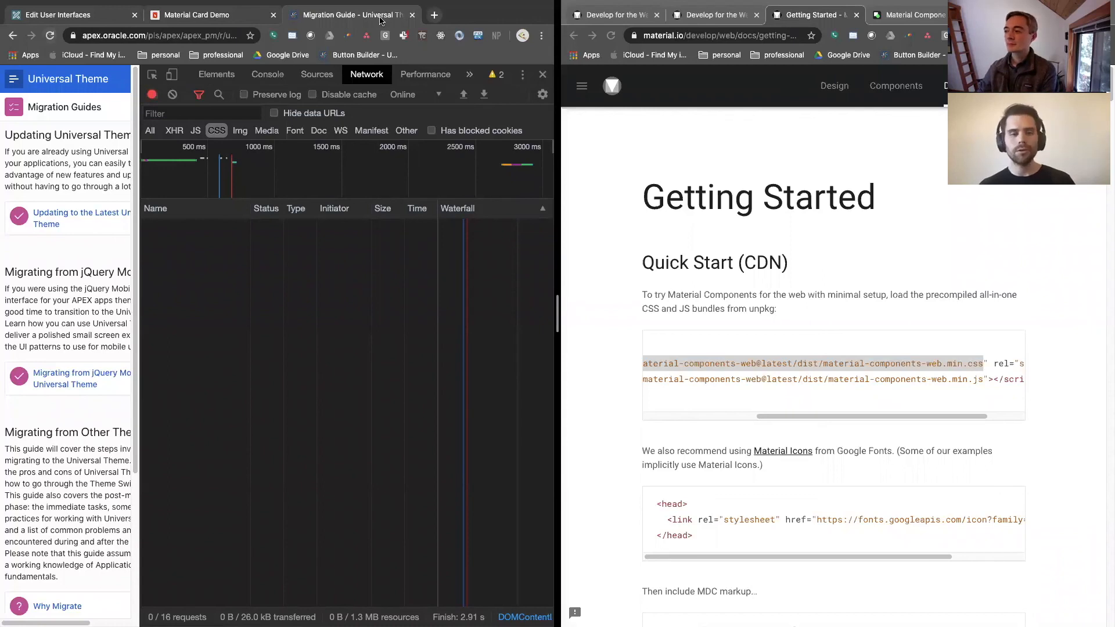
Search the web for "apex nitro" in a new browser tab and open the OraOpenSource/apex-nitro repository on GitHub
click(435, 16)
text(ap)
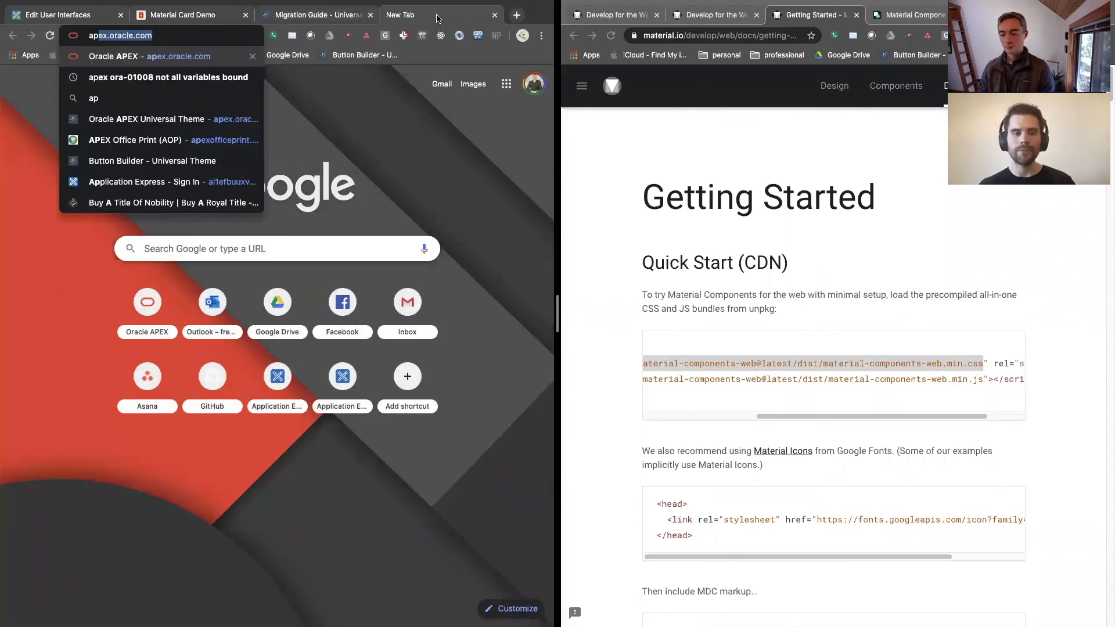
text(ex nitro)
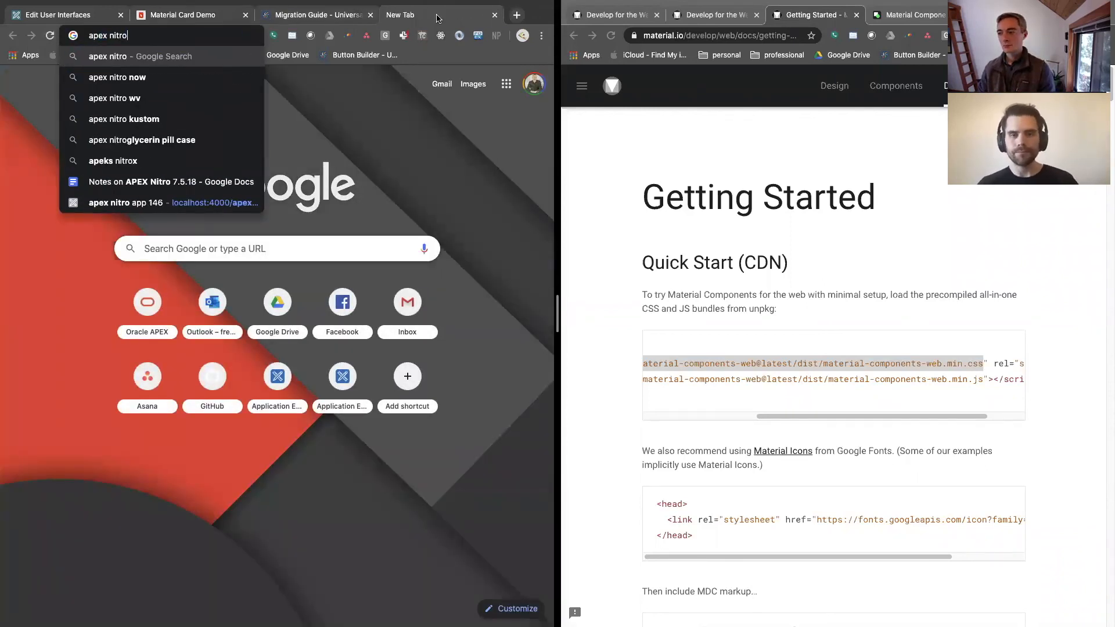
key(Return)
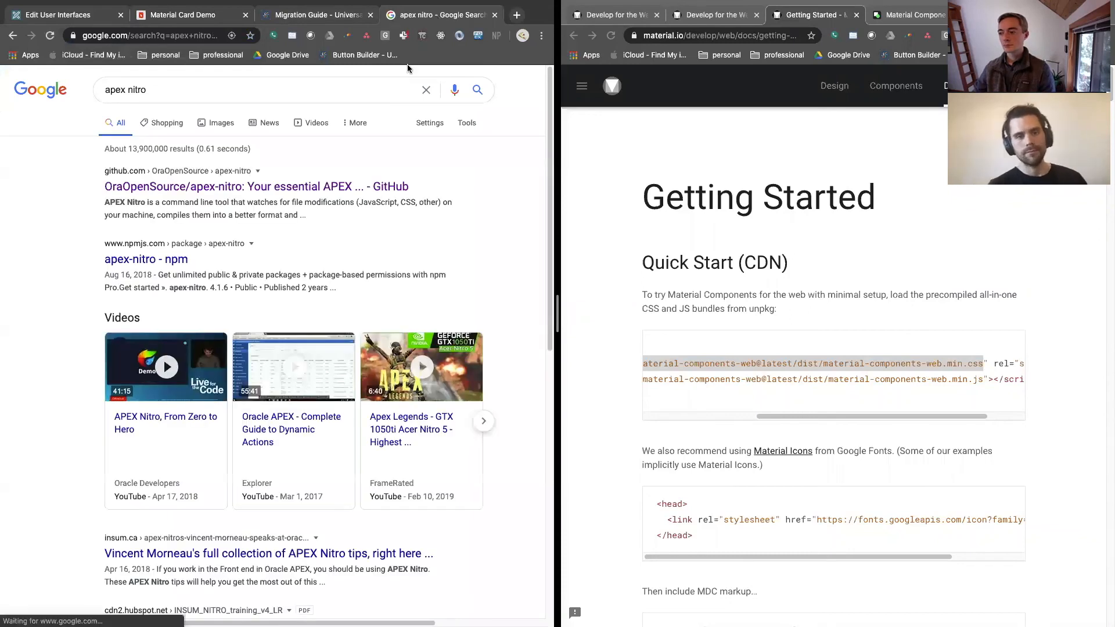
click(174, 193)
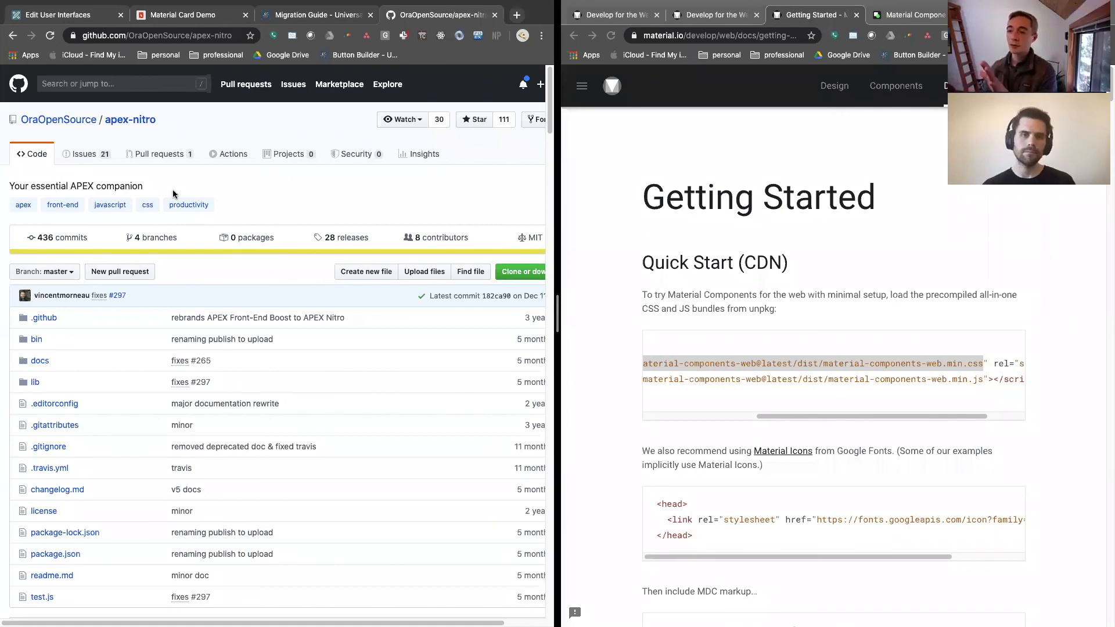
Return to the Migration Guides page, close the developer tools, and go to the Universal Theme home page
click(279, 17)
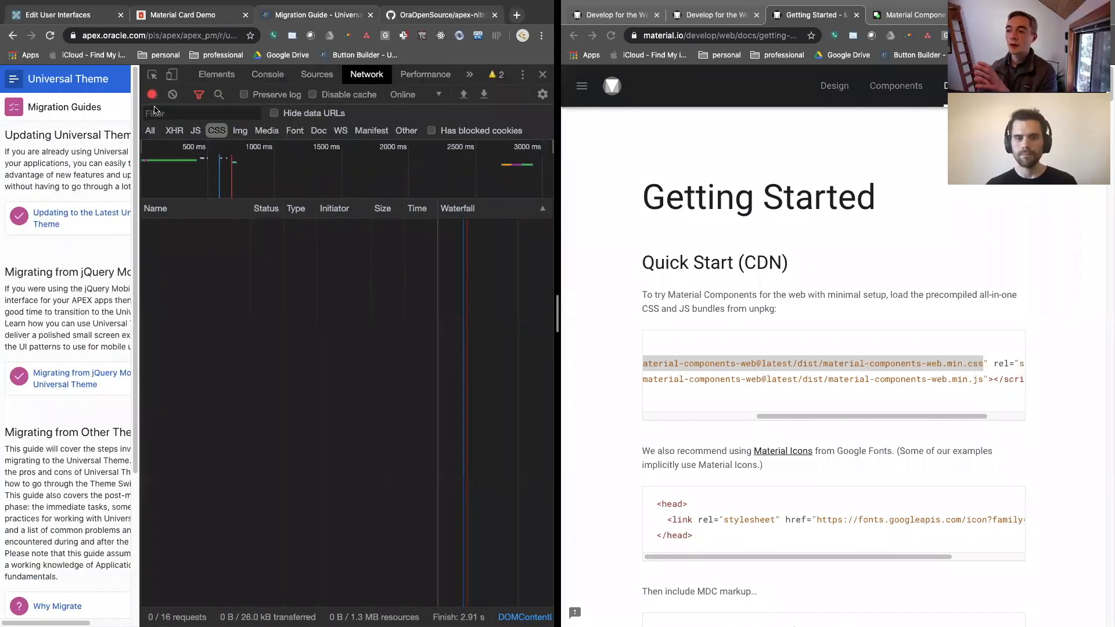
click(542, 75)
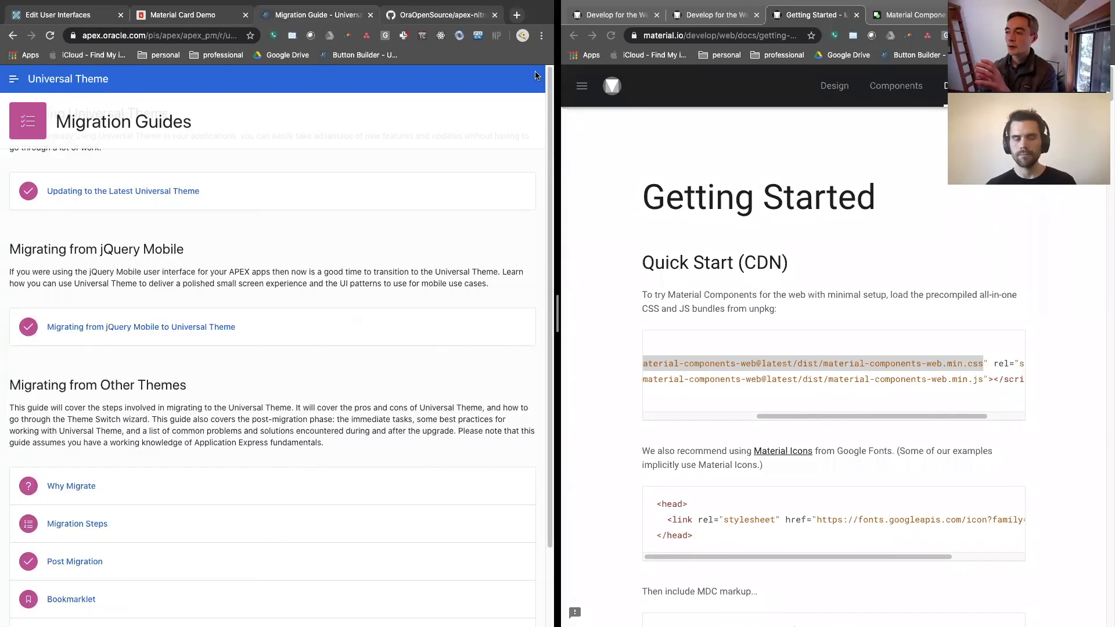
click(12, 78)
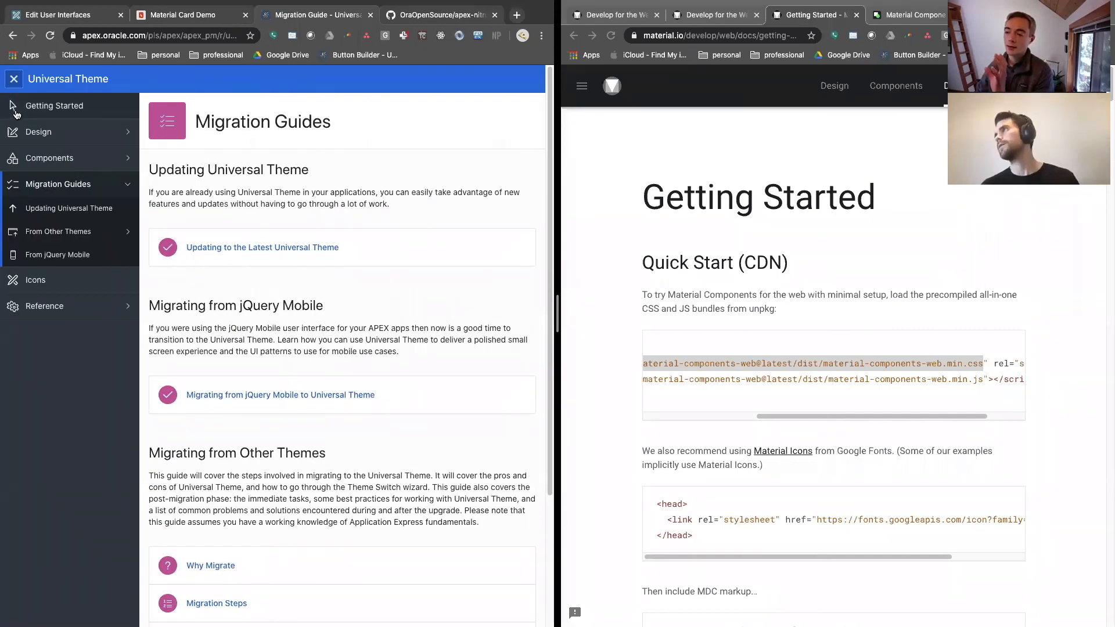
click(38, 82)
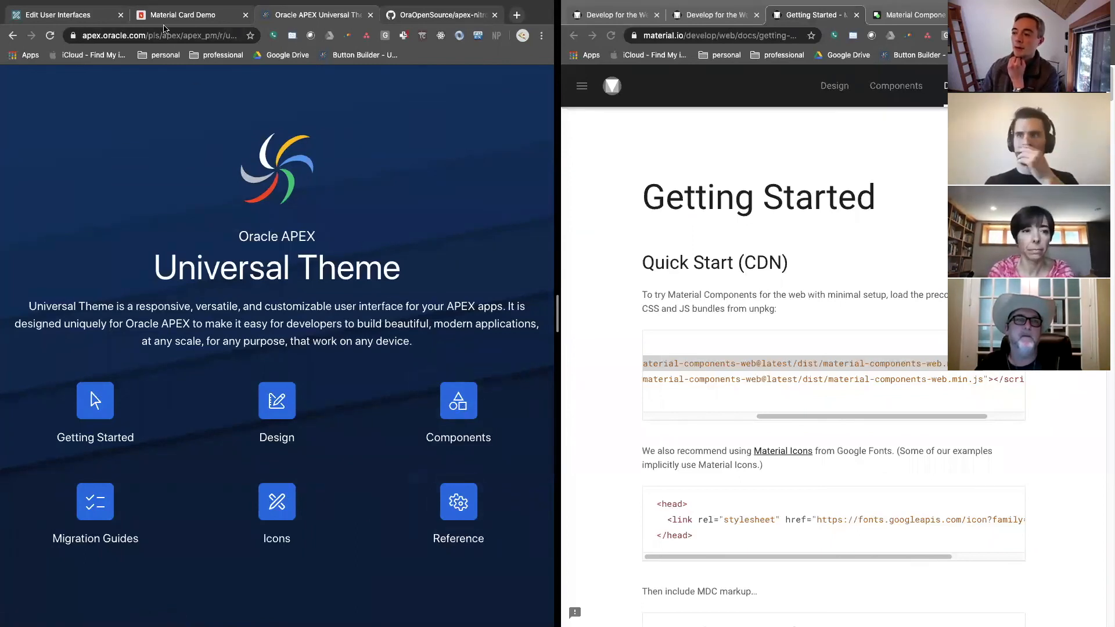
Open page 18, Material Card Demo, in Page Designer from the running Sample Database Application
click(79, 16)
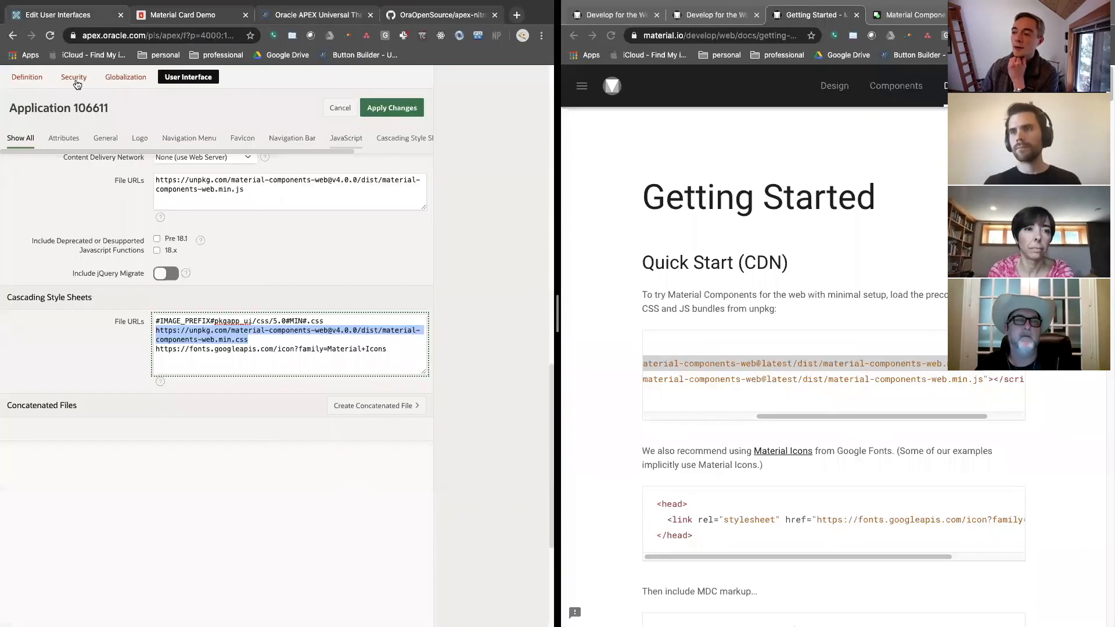
click(163, 15)
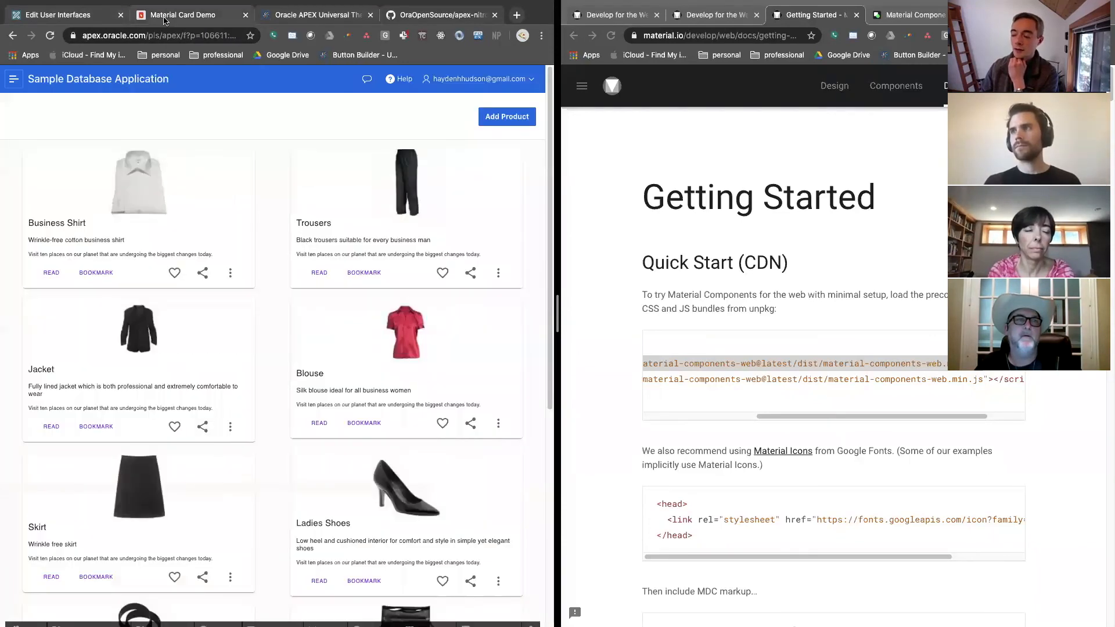
click(148, 620)
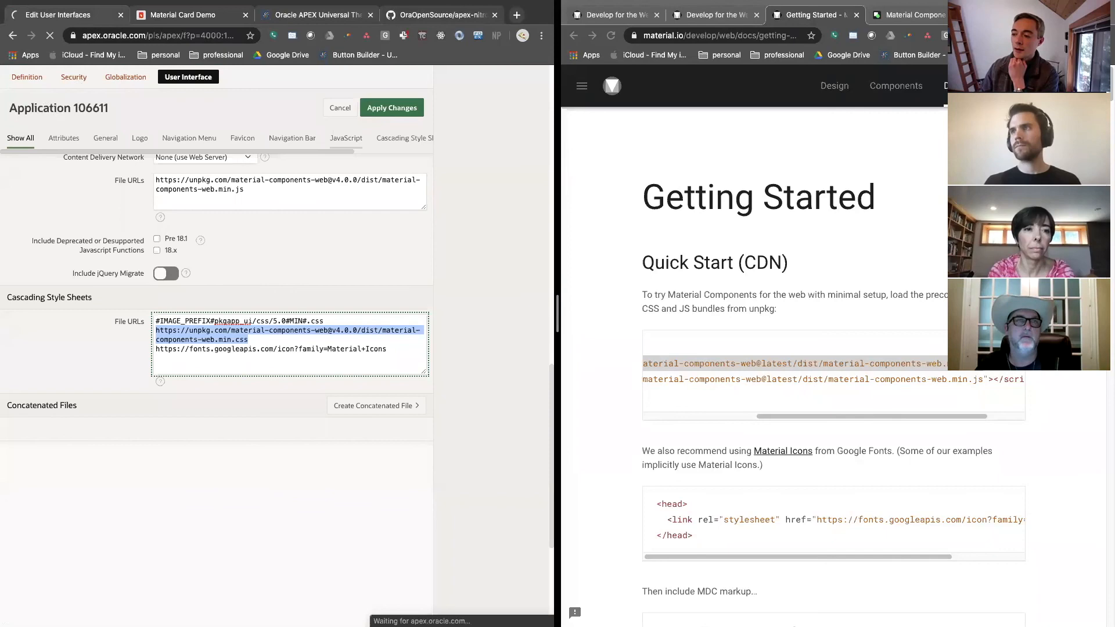
click(176, 16)
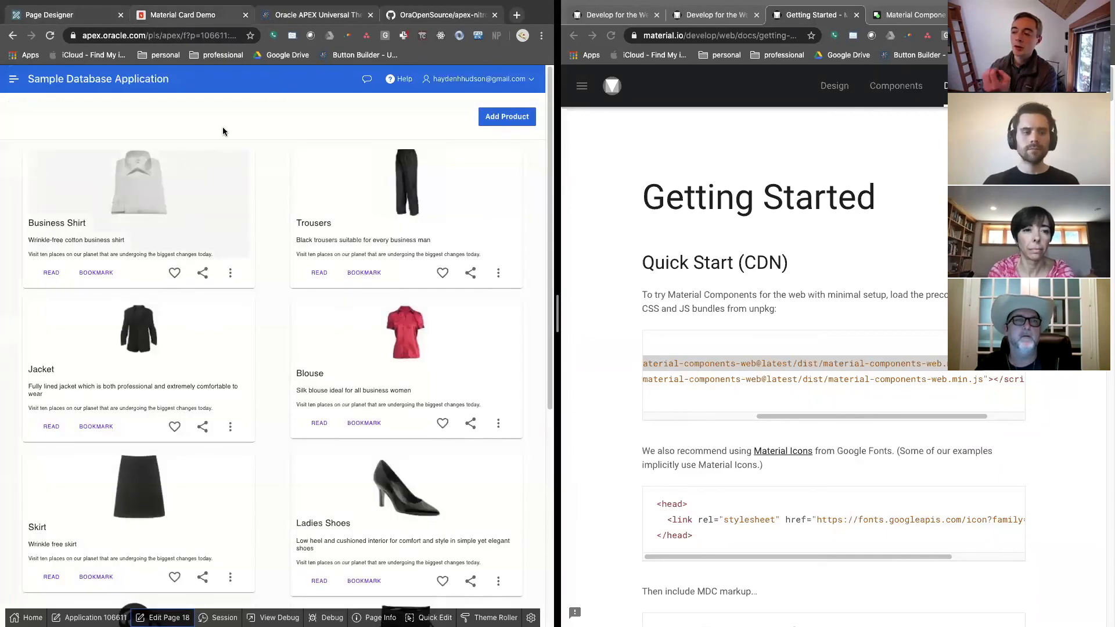
click(77, 16)
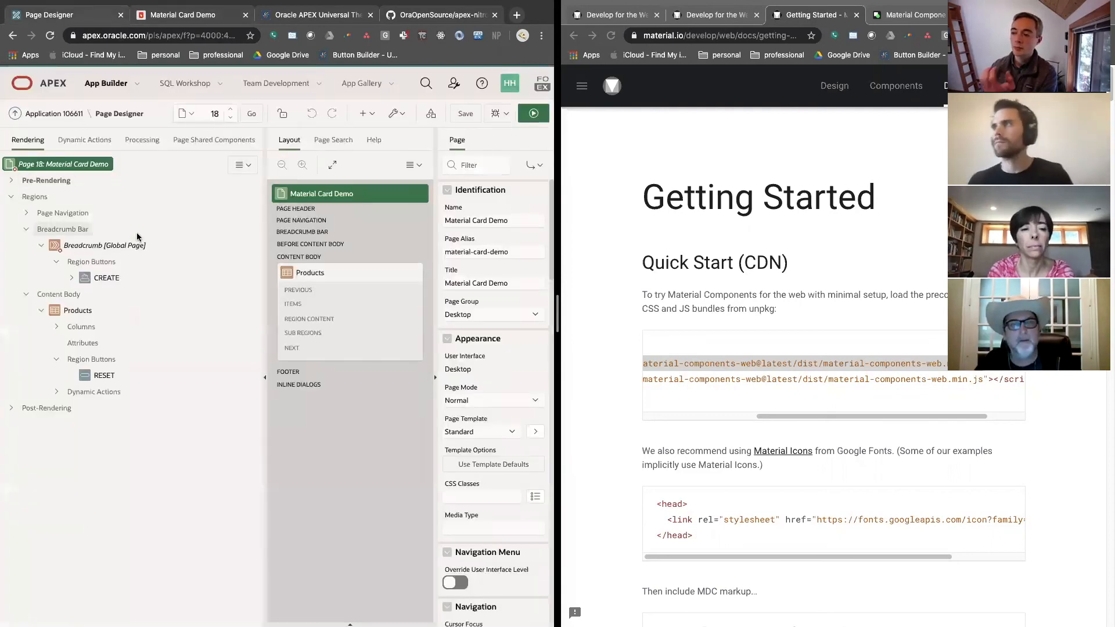